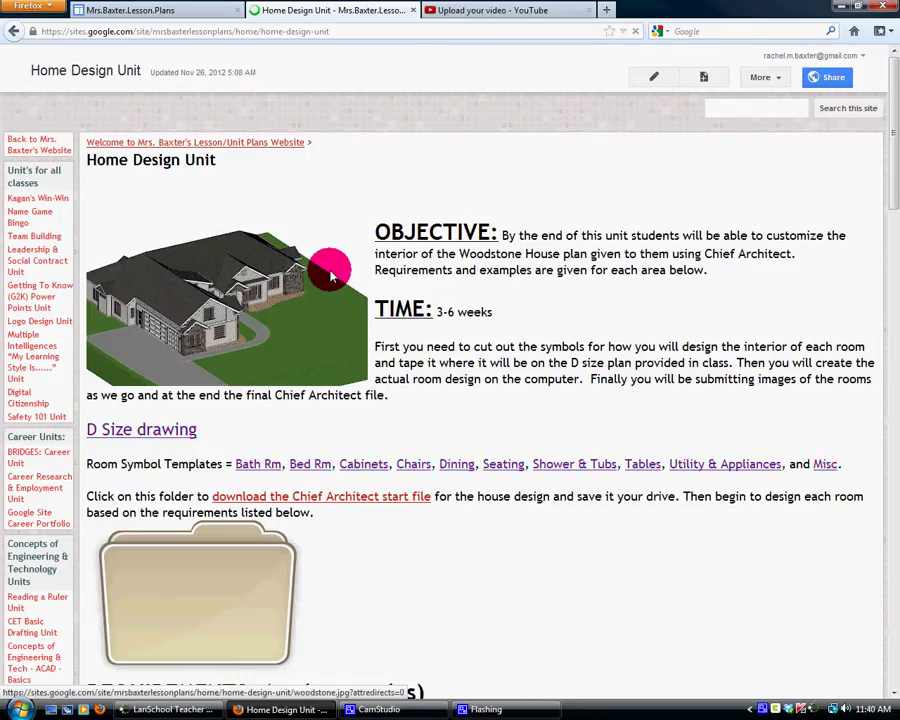
Scroll down the Home Design Unit page to the Chief Architect start-file link.
scroll(678, 358, "down", 4)
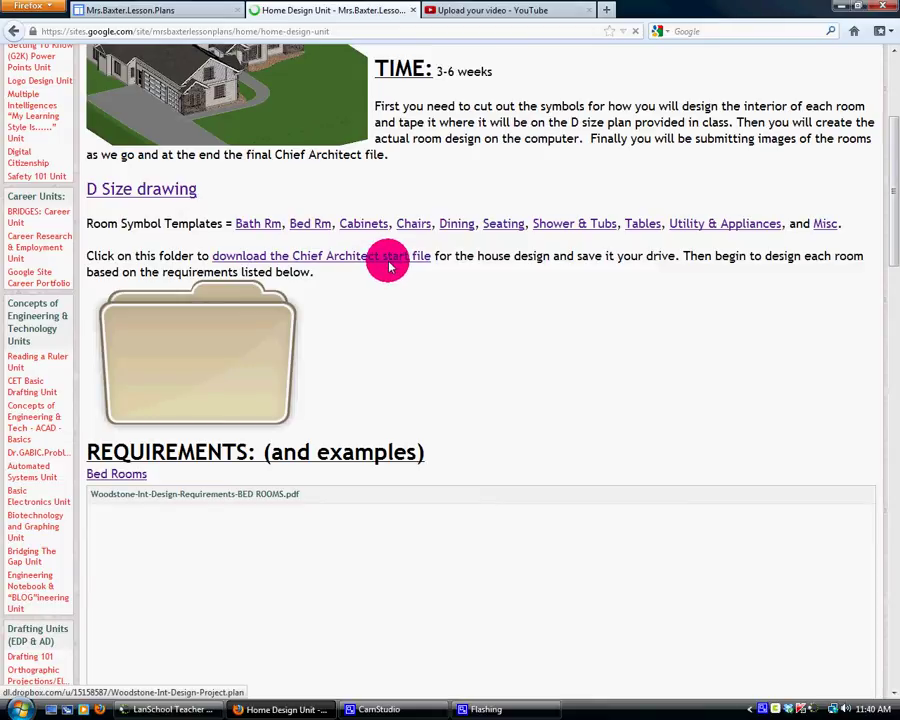
Download Woodstone-Int-Design-Project.plan and open it with Chief Architect Premier X4 (default).
left_click(336, 259)
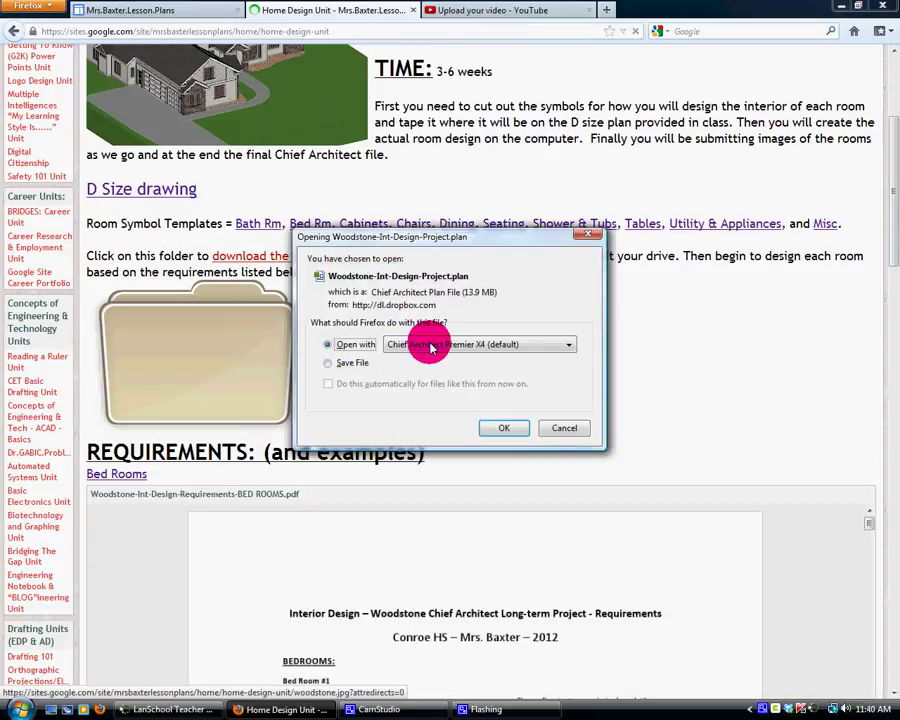
left_click(343, 363)
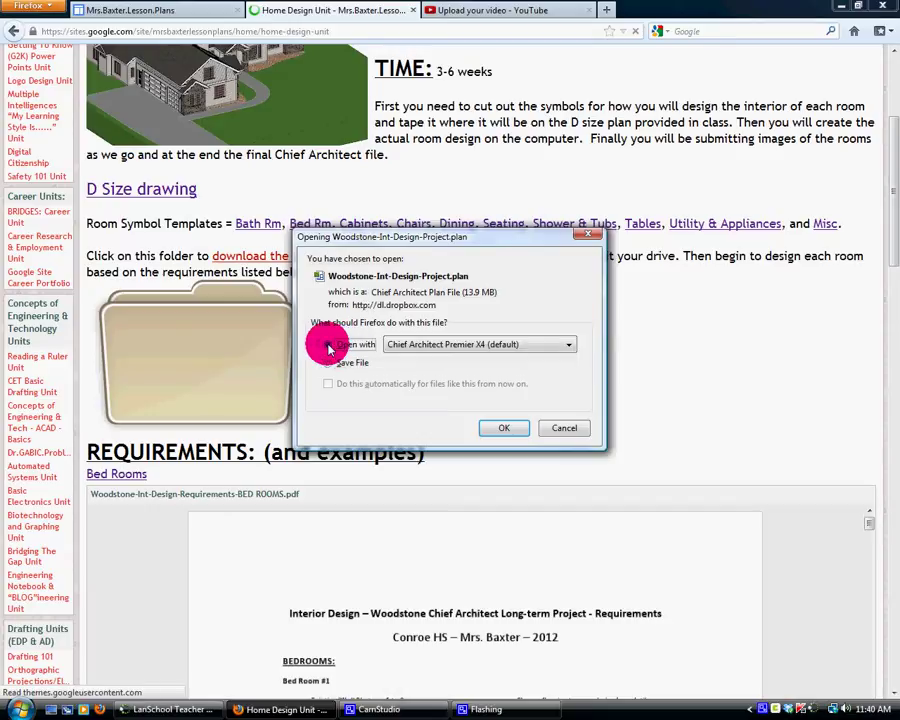
left_click(328, 345)
left_click(504, 428)
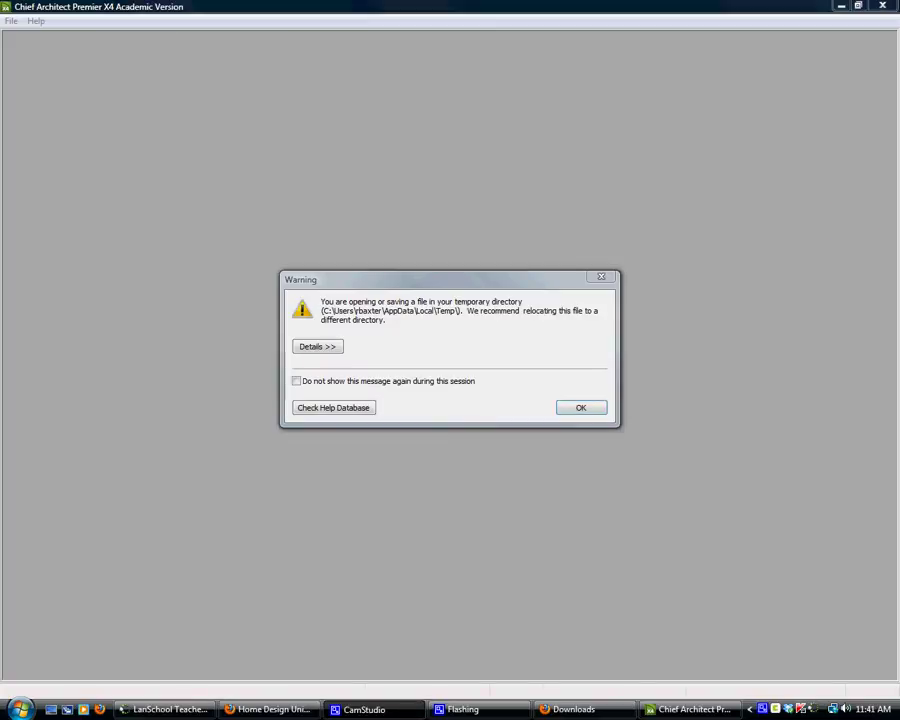
Acknowledge the temporary-directory warning and turn down the program-upgrade offer.
left_click(567, 410)
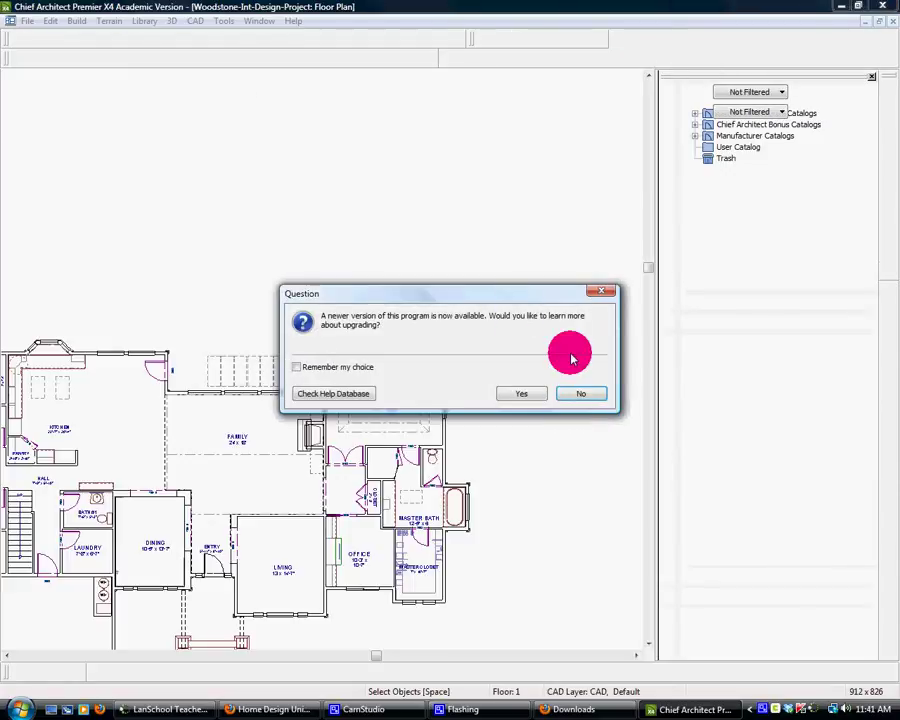
left_click(580, 396)
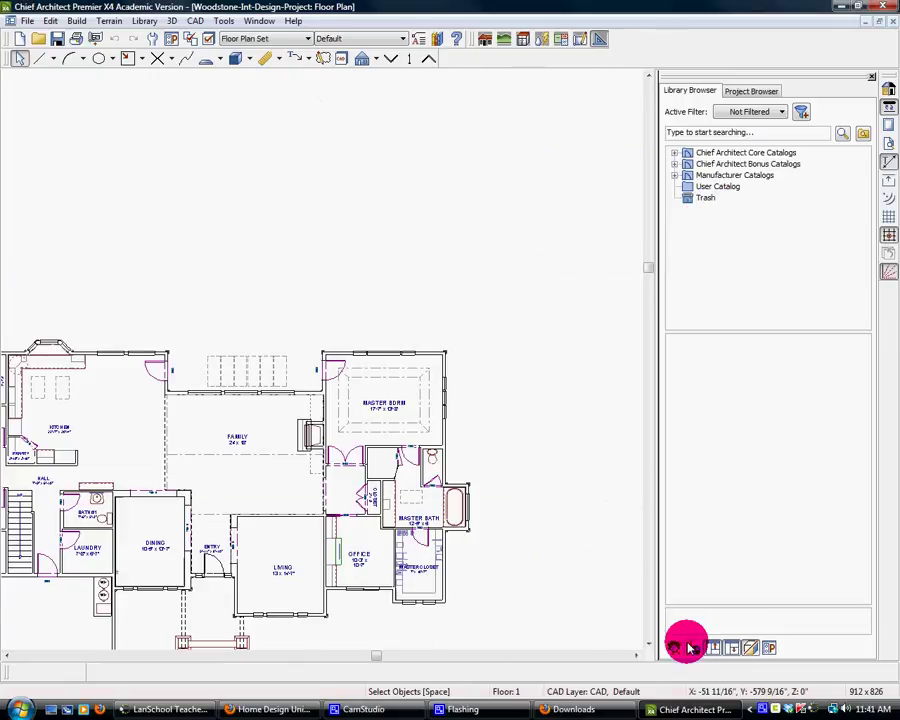
Zoom and pan the Woodstone plan onto Bedroom #1, then close the Library Browser.
left_click(648, 645)
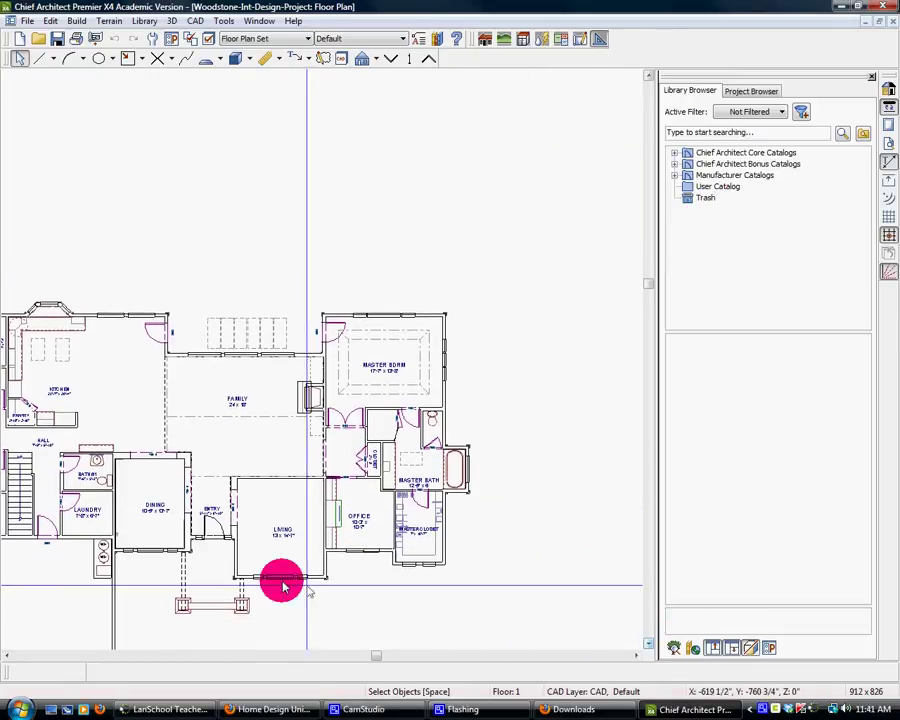
scroll(220, 570, "up", 5)
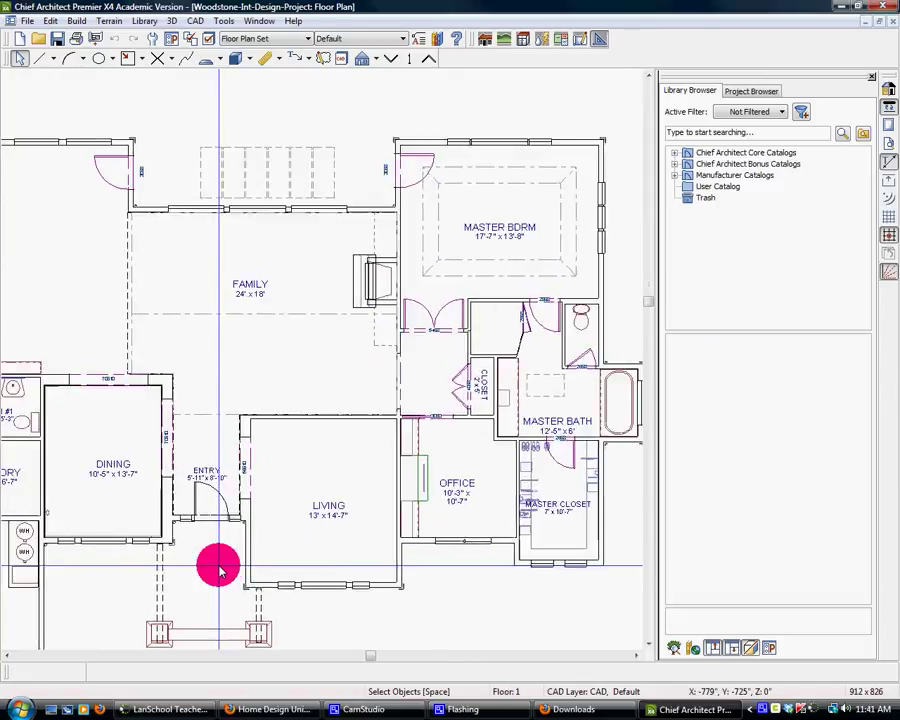
scroll(220, 570, "down", 3)
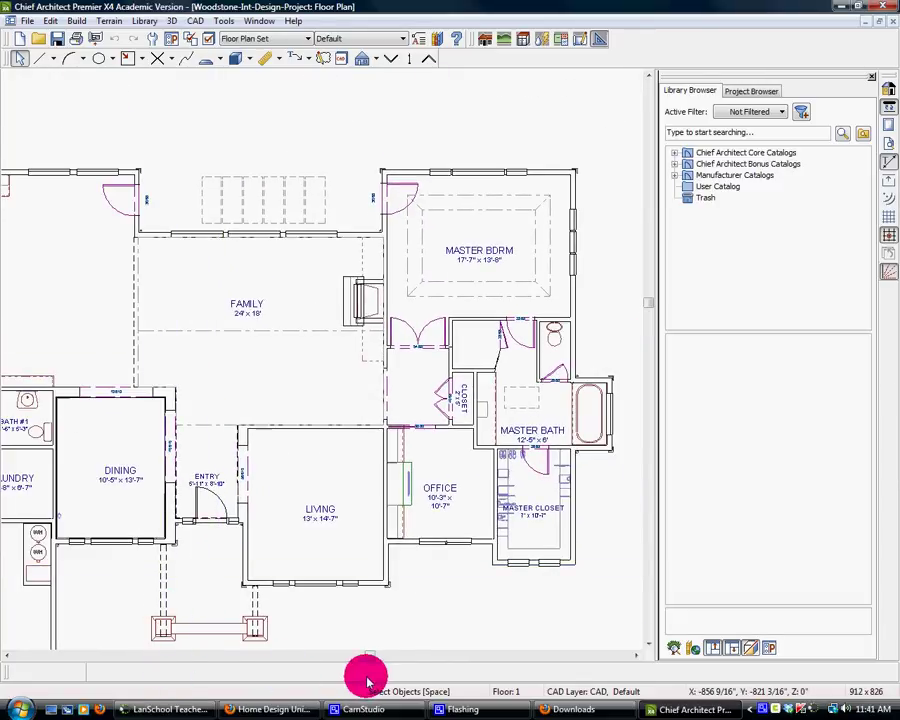
left_click_drag(372, 658, 246, 655)
scroll(195, 270, "up", 1)
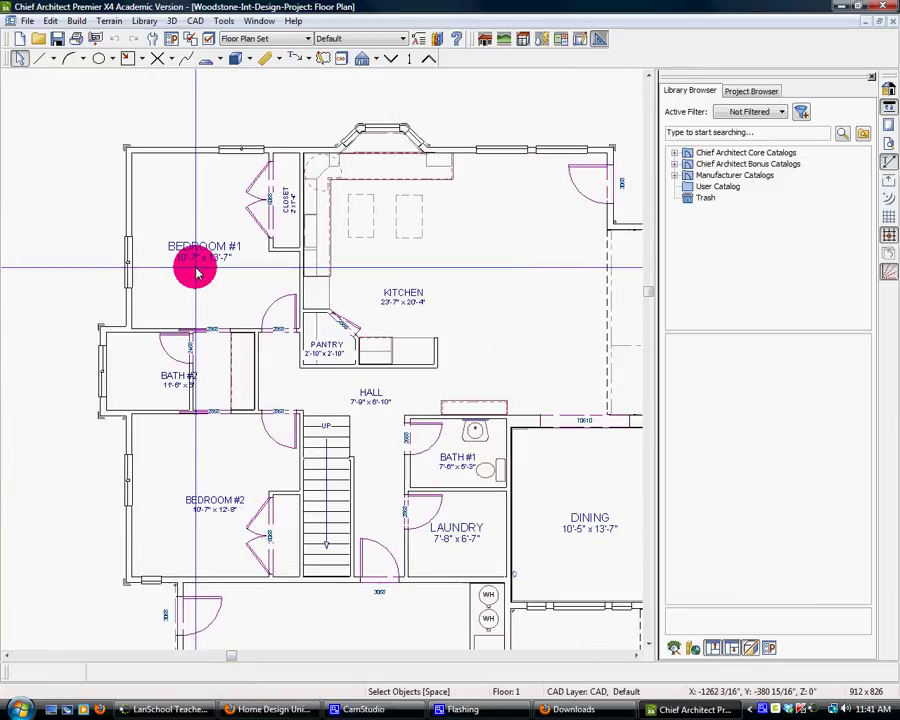
scroll(195, 270, "up", 1)
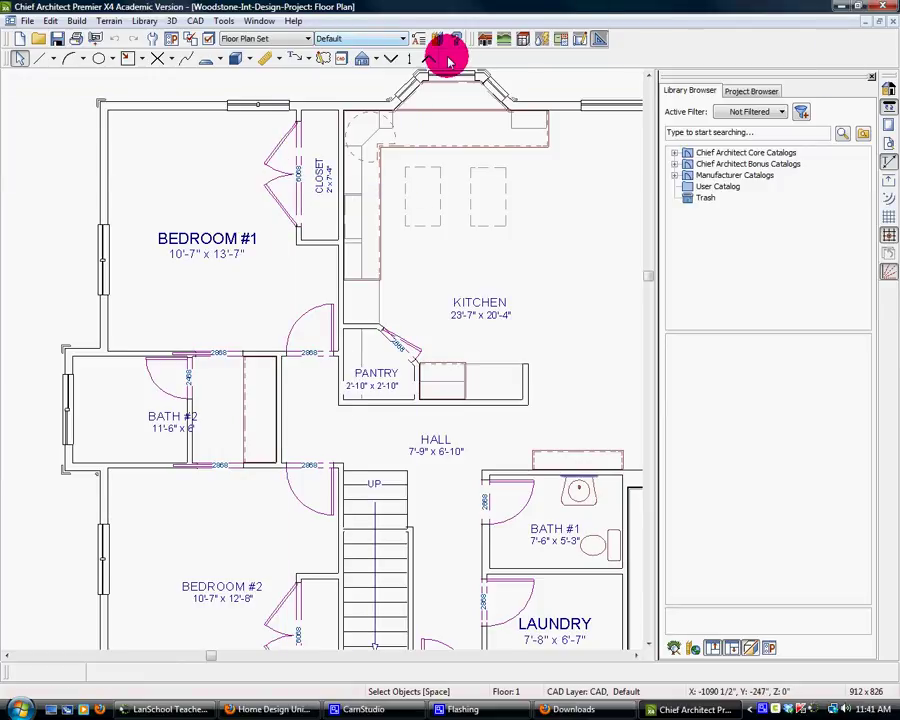
left_click(871, 77)
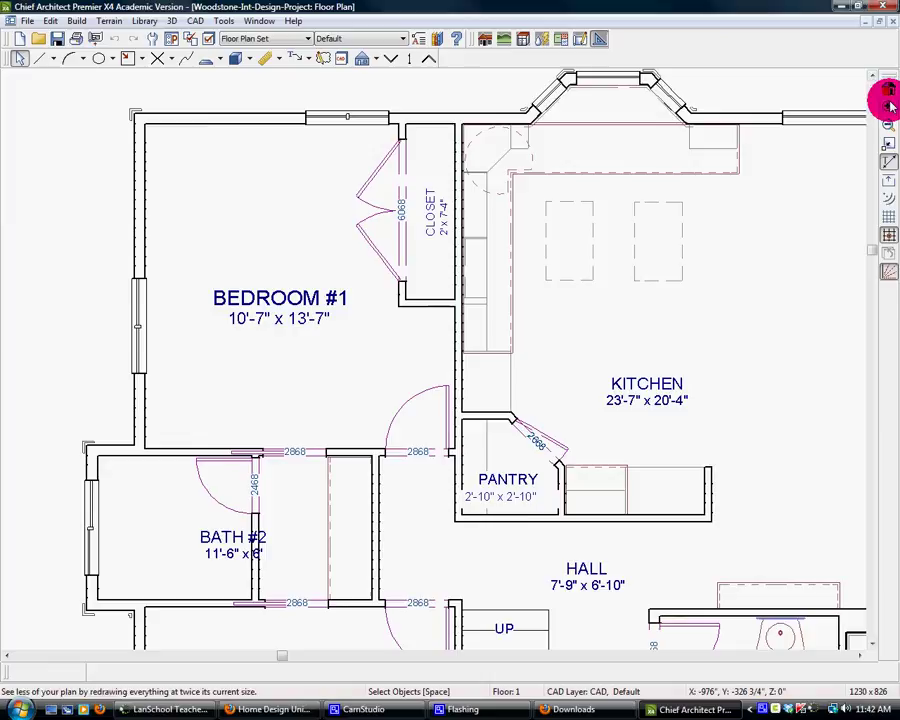
Reopen the Library Browser and look through the bonus catalogs' Beds > Double/Full list.
left_click(440, 42)
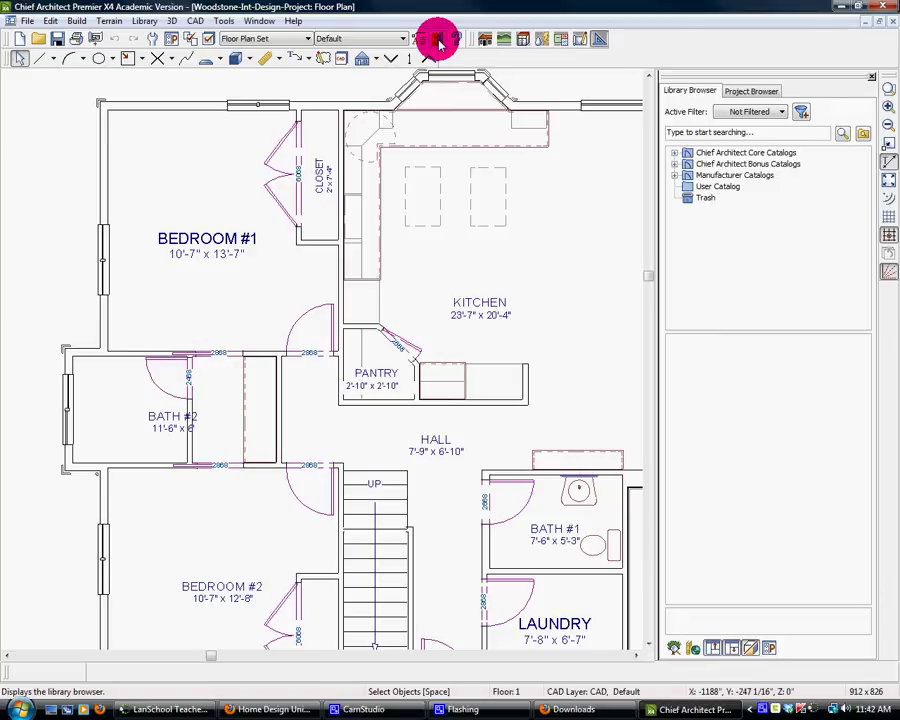
left_click(674, 175)
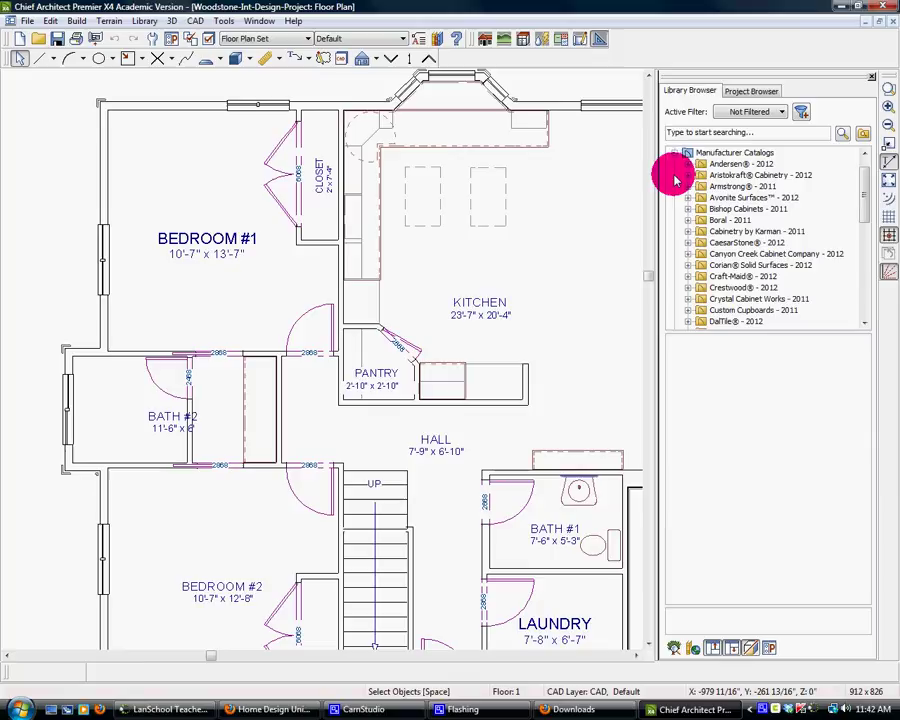
left_click(679, 164)
left_click(680, 165)
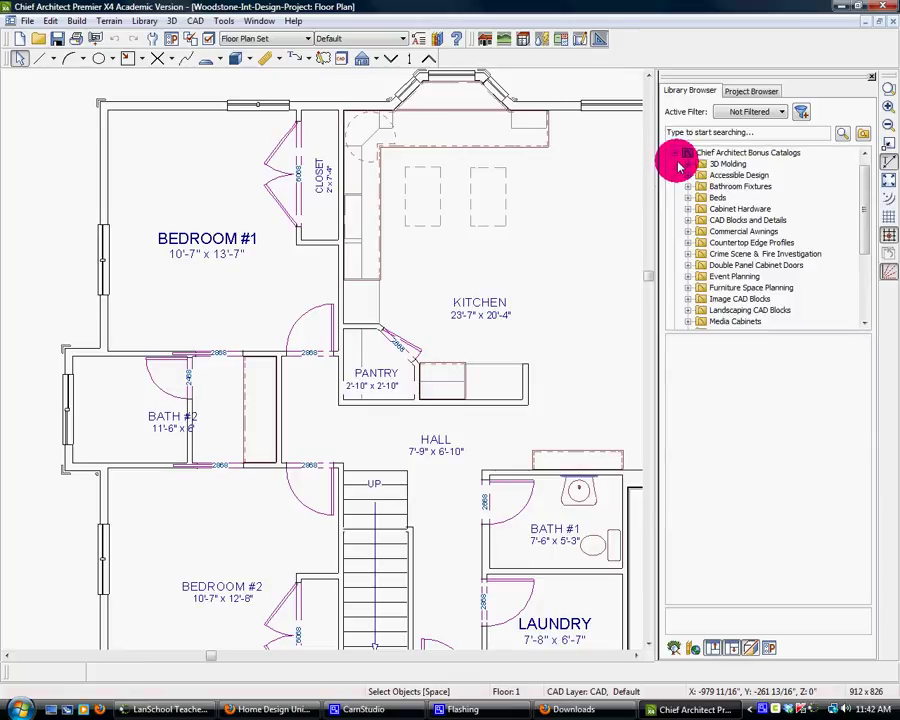
left_click(688, 197)
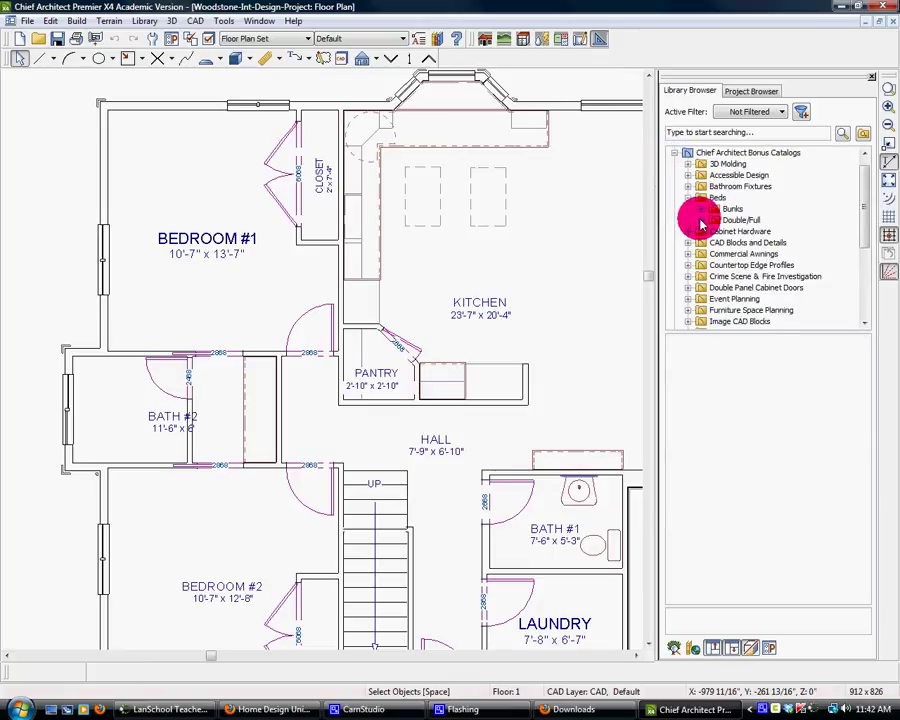
left_click(701, 221)
scroll(775, 245, "down", 2)
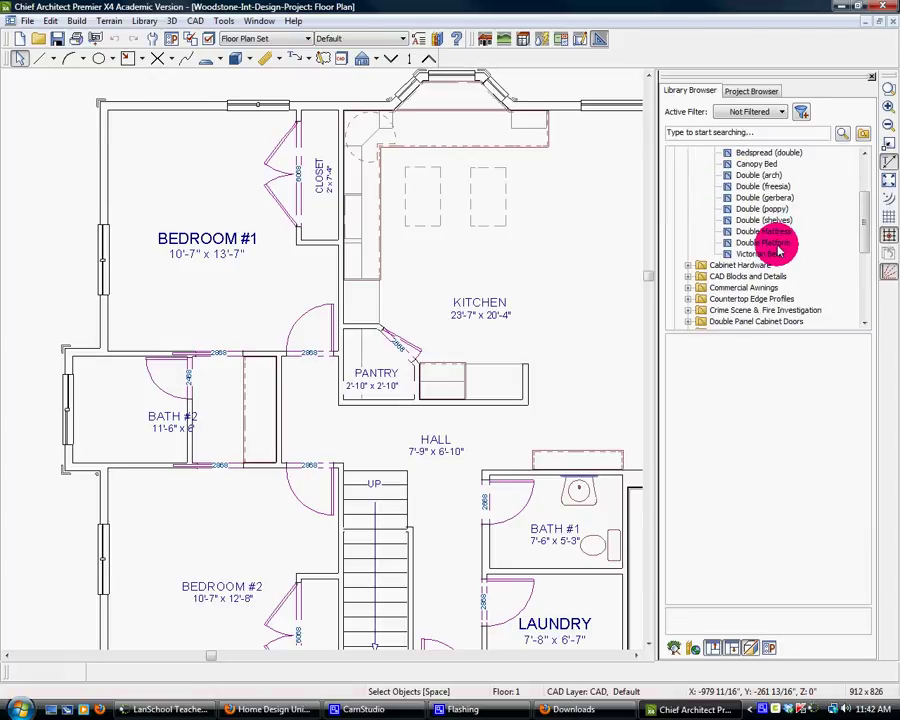
scroll(775, 245, "up", 2)
scroll(683, 175, "up", 1)
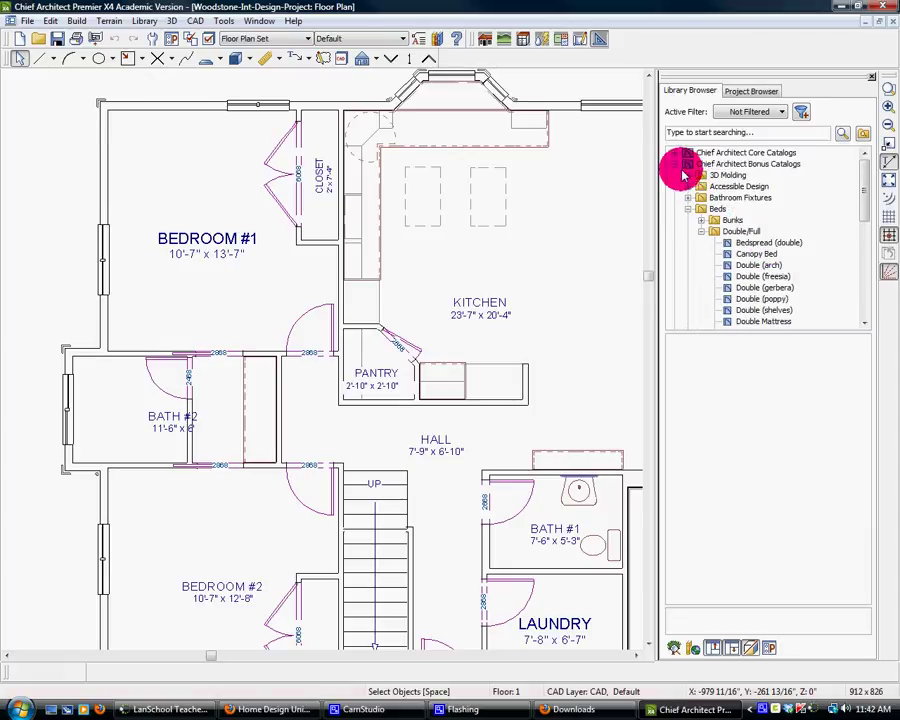
Expand Chief Architect Core Catalogs > Interiors > Furniture > Beds.
left_click(675, 164)
left_click(675, 152)
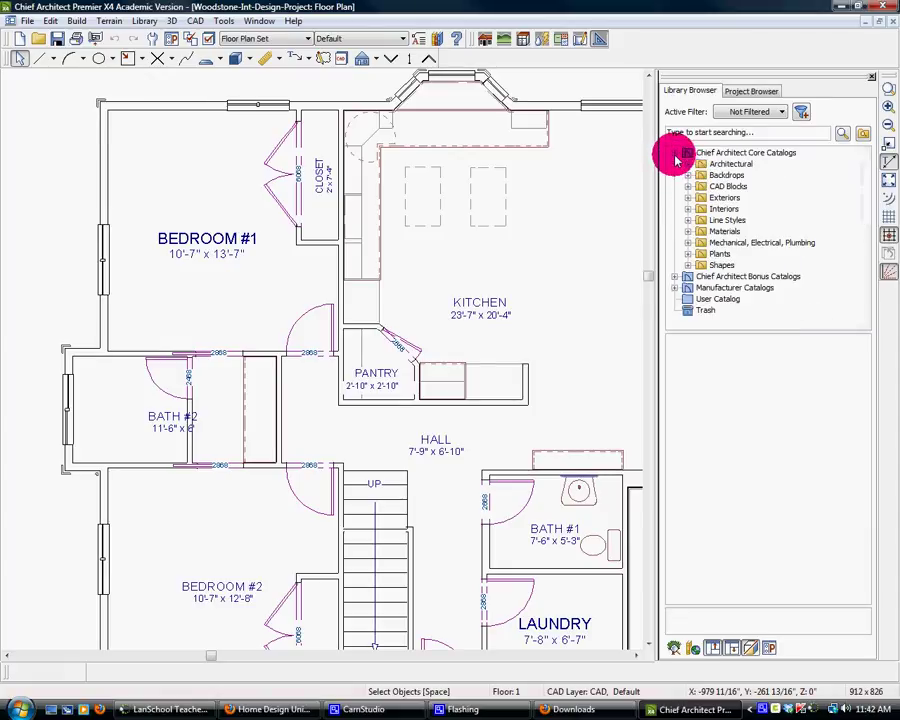
left_click(688, 209)
left_click(701, 242)
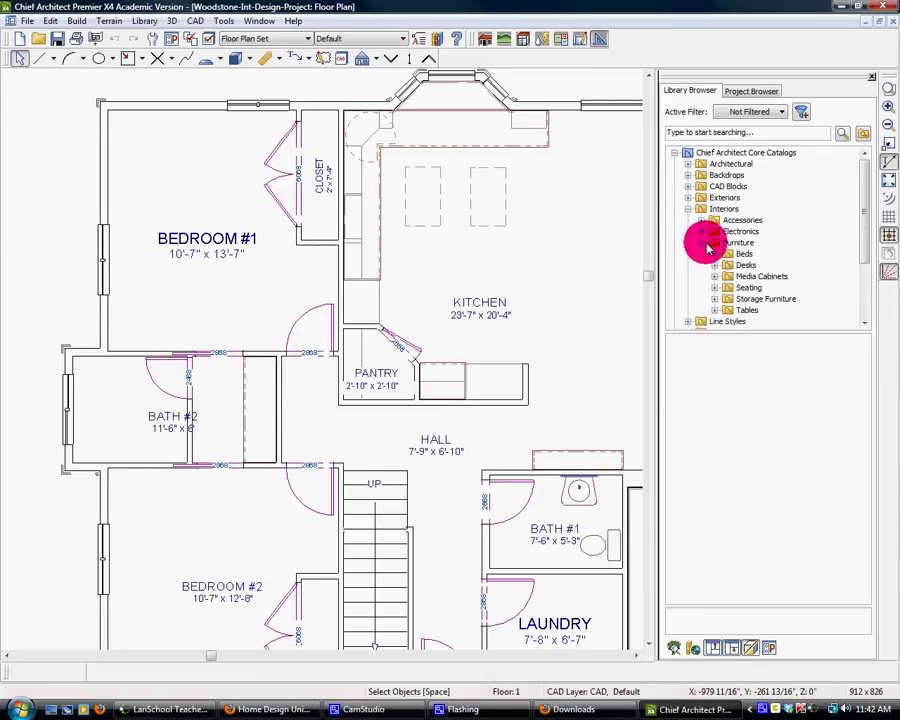
left_click(714, 255)
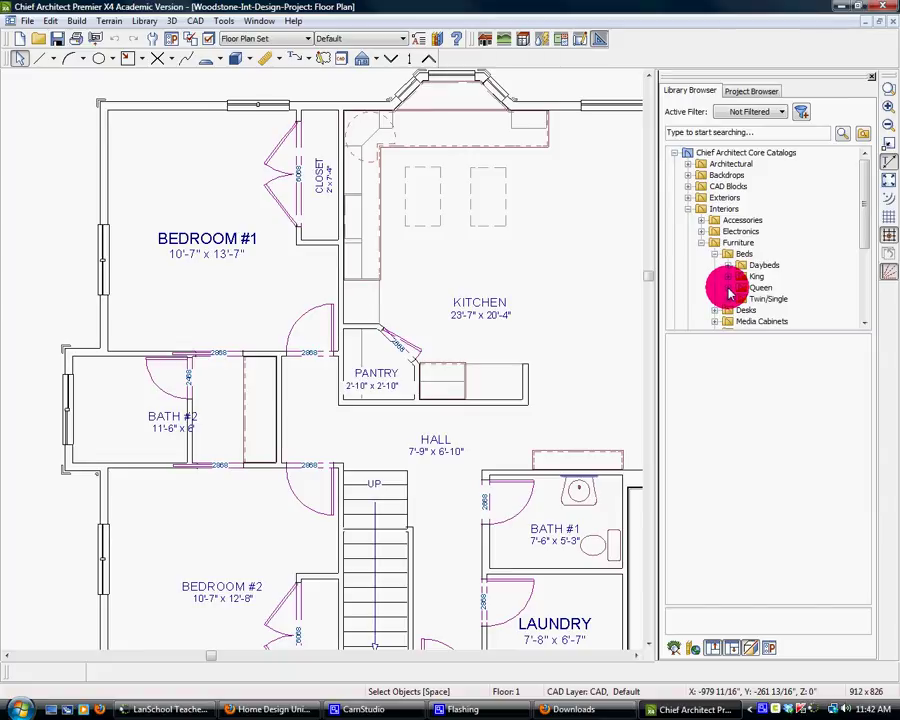
Compare the Queen Iron, Mission and Platform beds and select the Mission Bed.
left_click(729, 288)
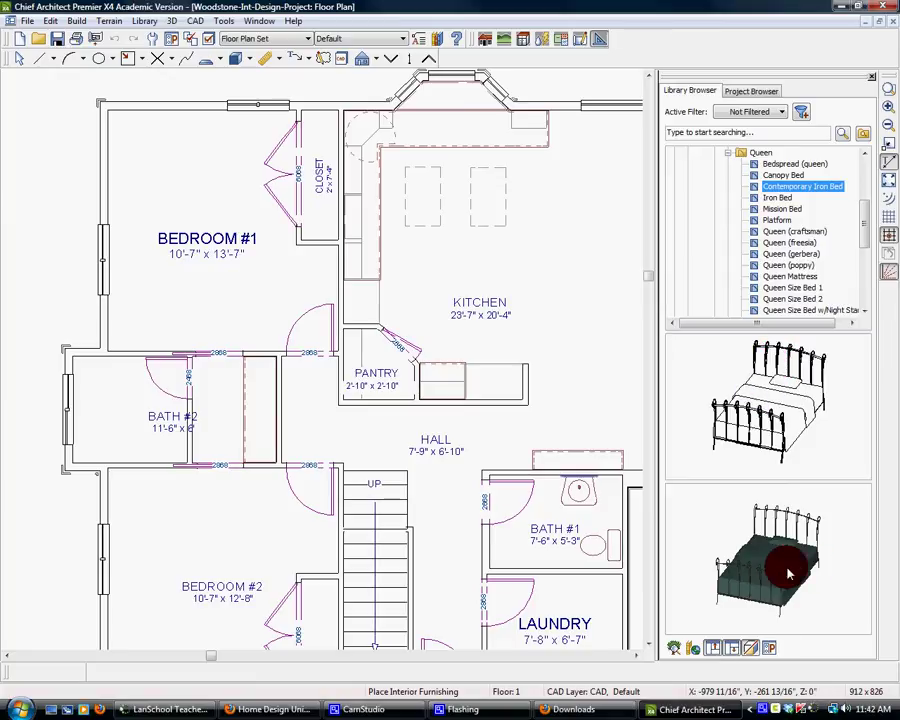
left_click(786, 198)
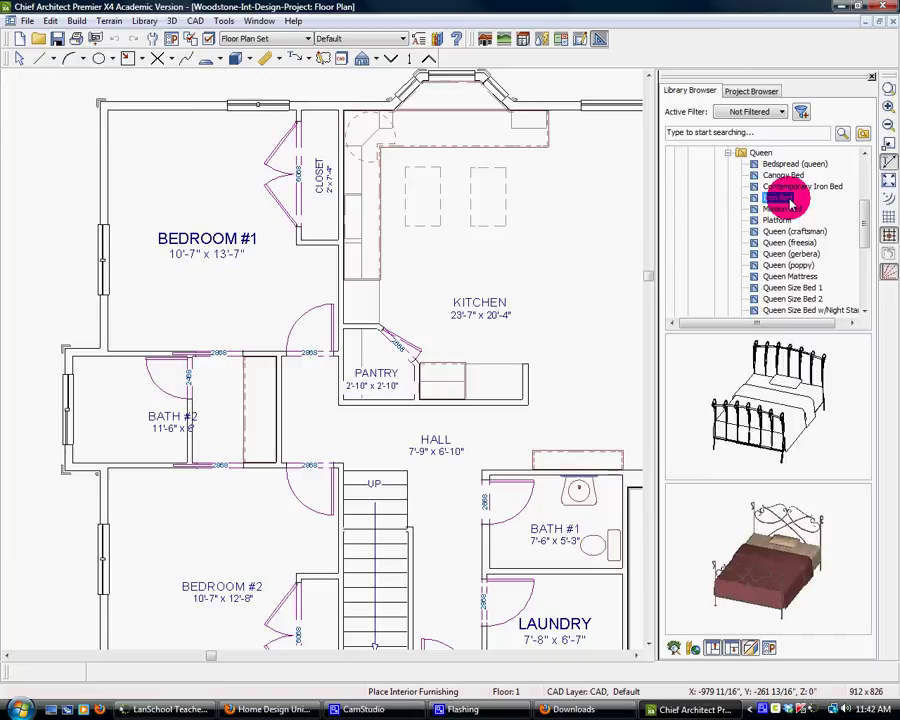
left_click(790, 209)
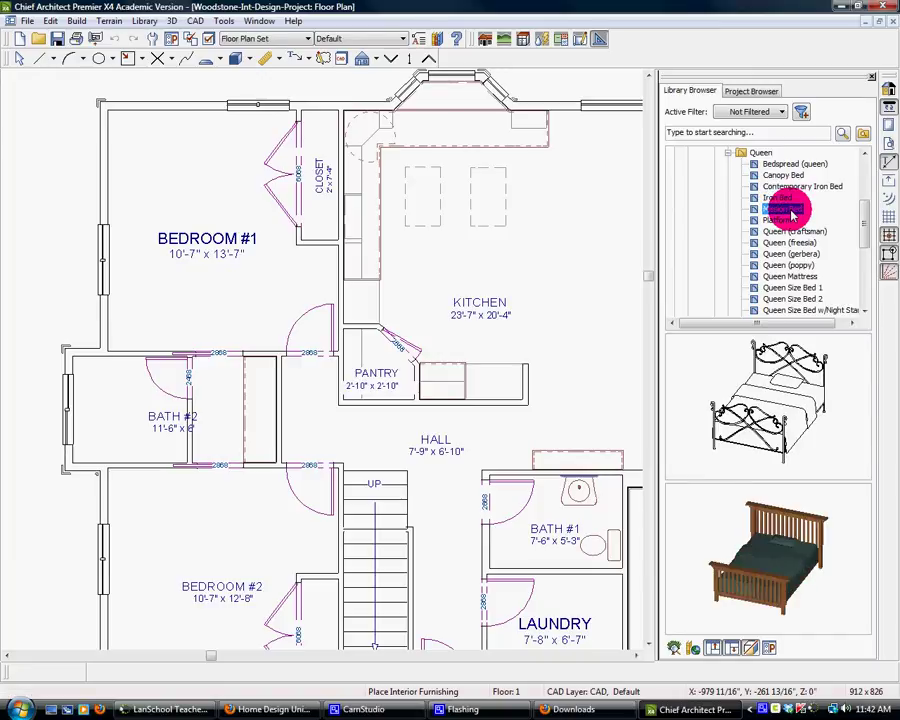
left_click(786, 221)
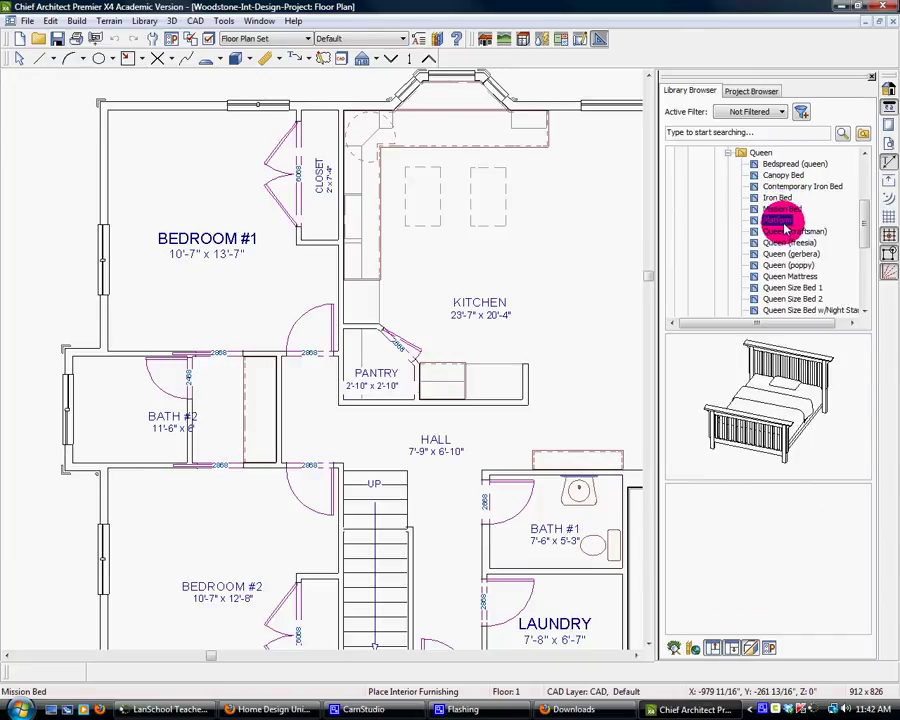
left_click(783, 208)
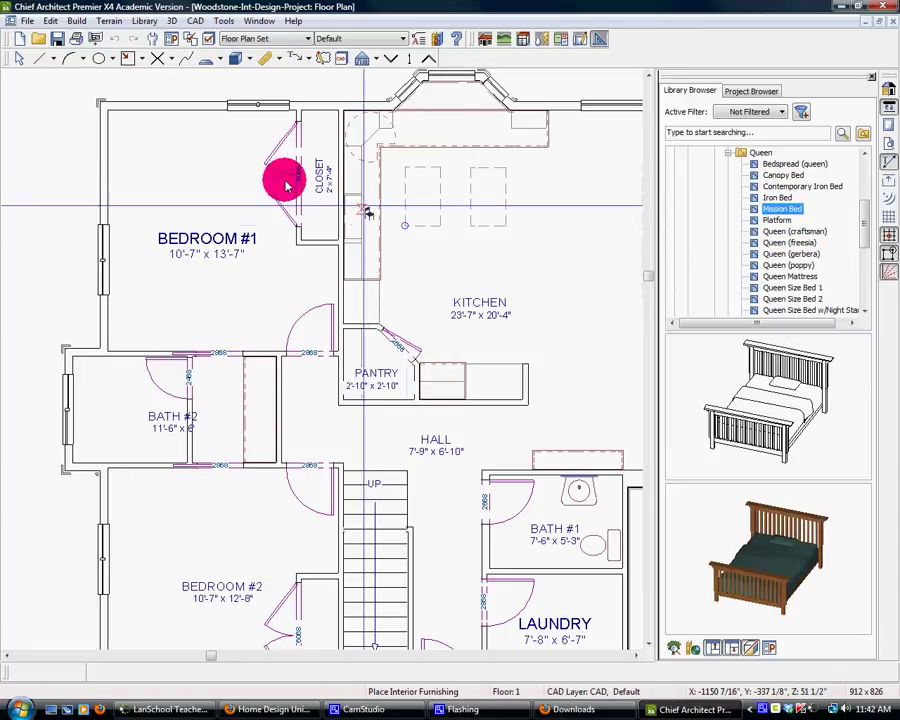
Place the Mission Bed in the upper part of Bedroom #1.
left_click(159, 163)
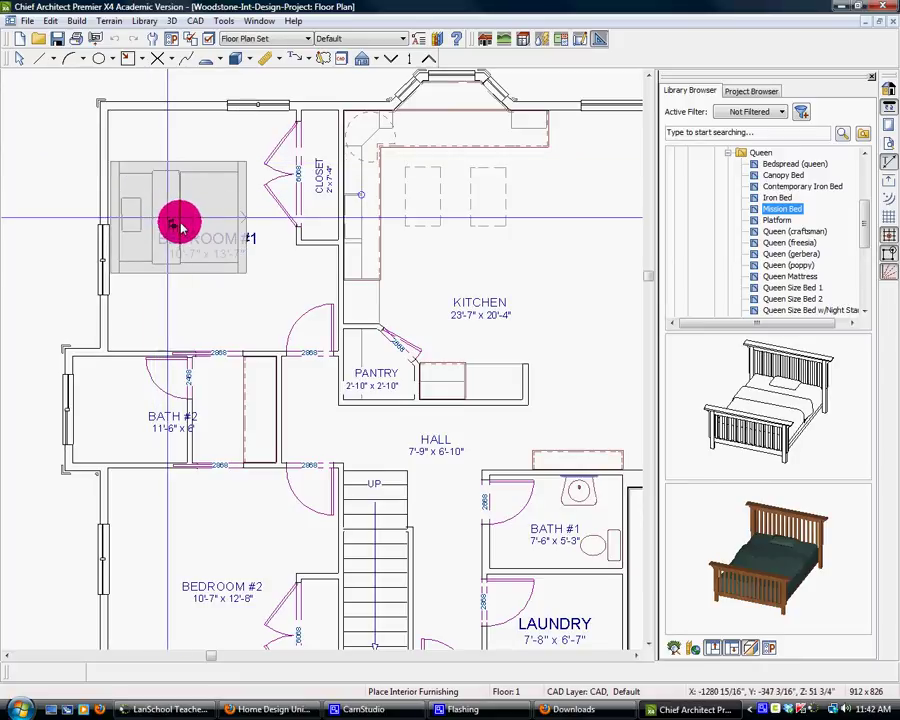
left_click(193, 228)
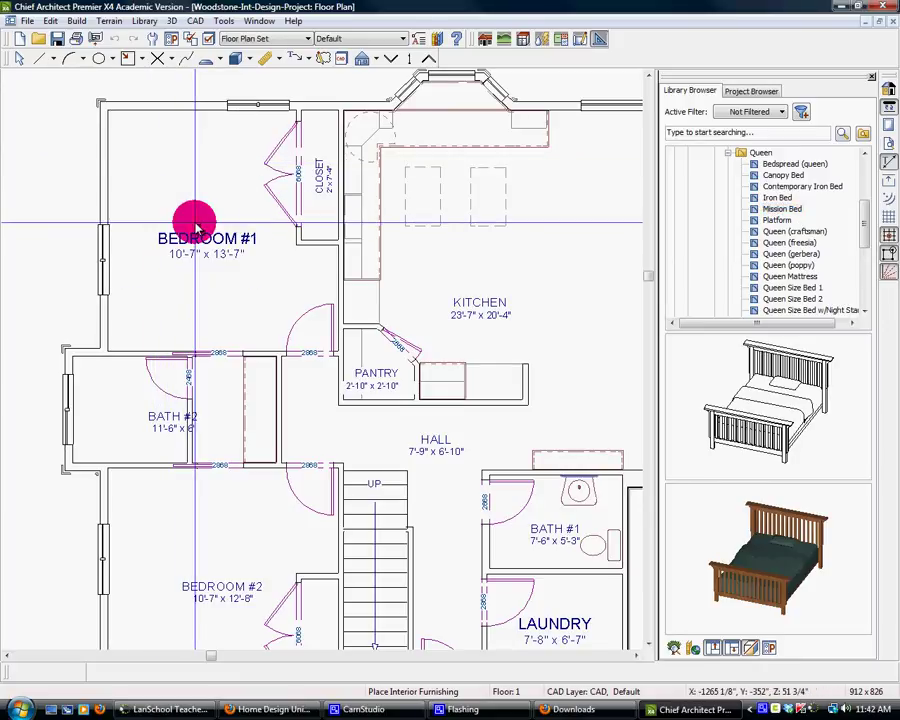
left_click(16, 60)
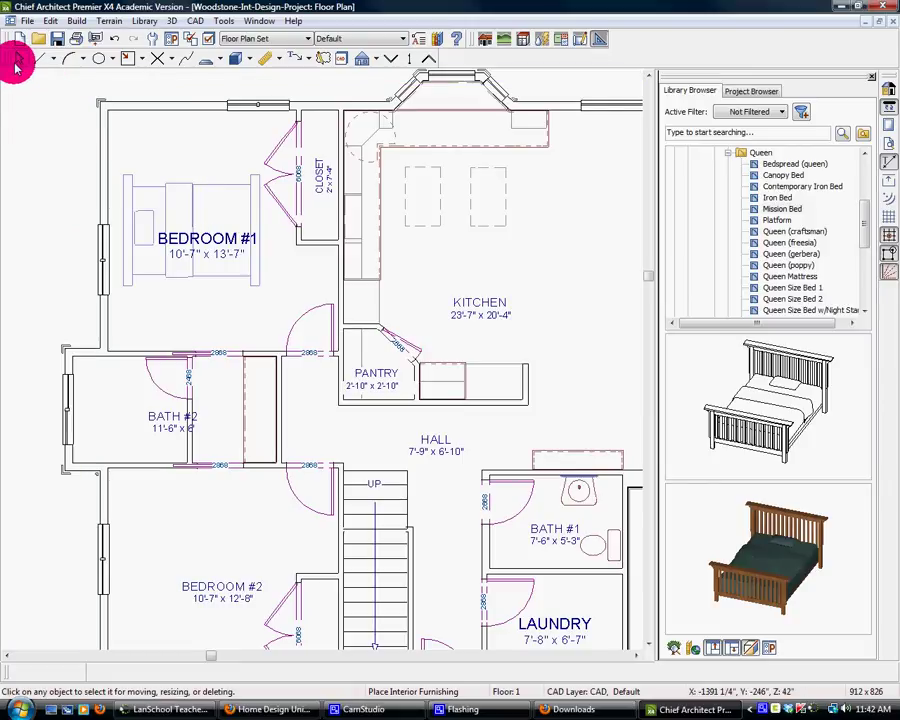
Rotate the Mission Bed back to 0° and push it into Bedroom #1's upper-left corner.
left_click(217, 196)
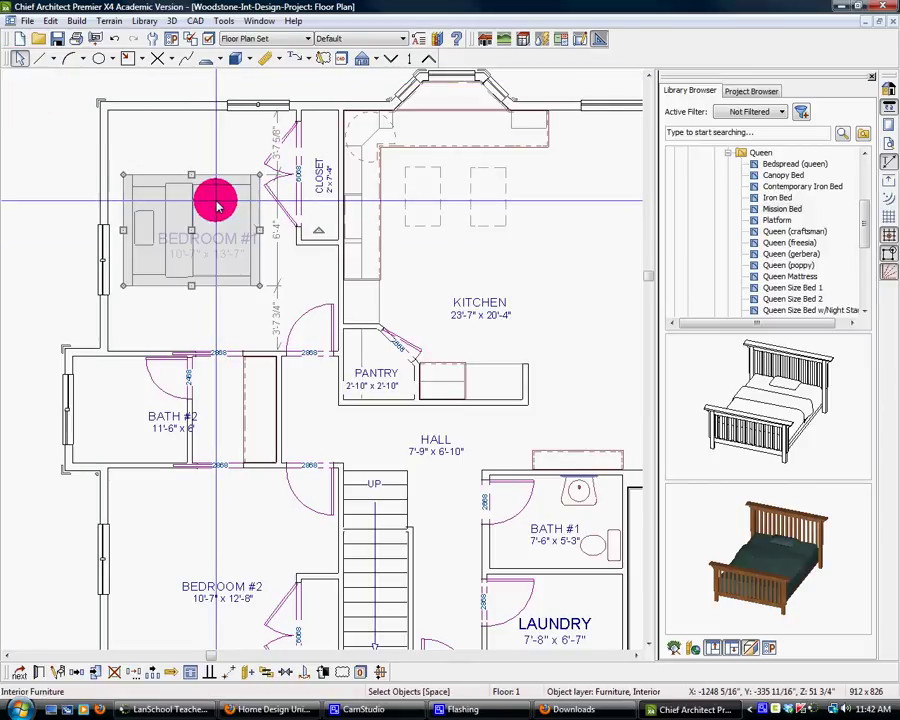
left_click_drag(313, 233, 225, 287)
left_click(207, 240)
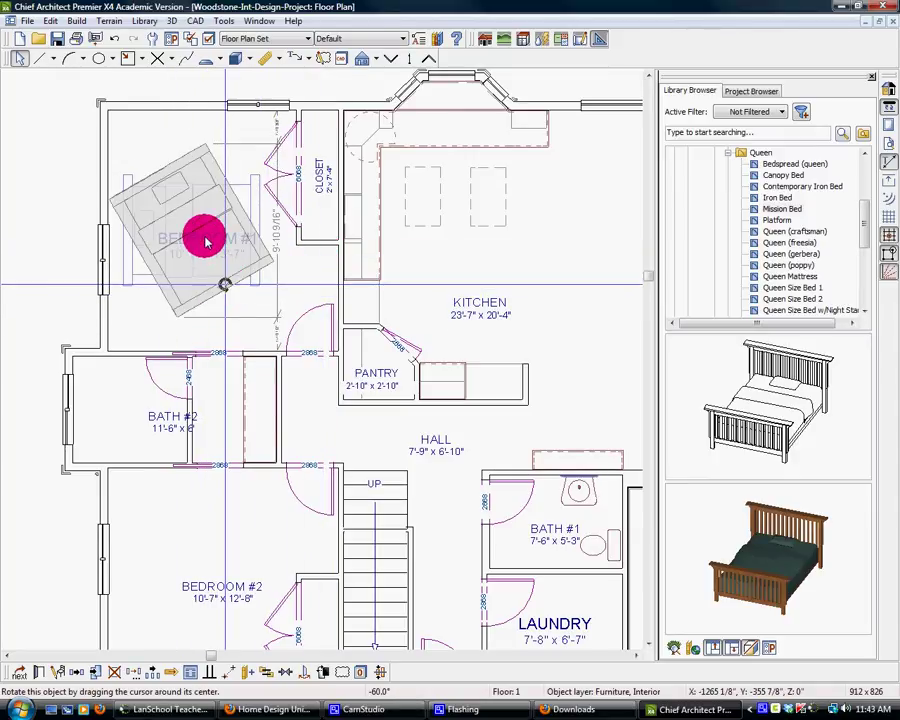
left_click_drag(205, 240, 251, 263)
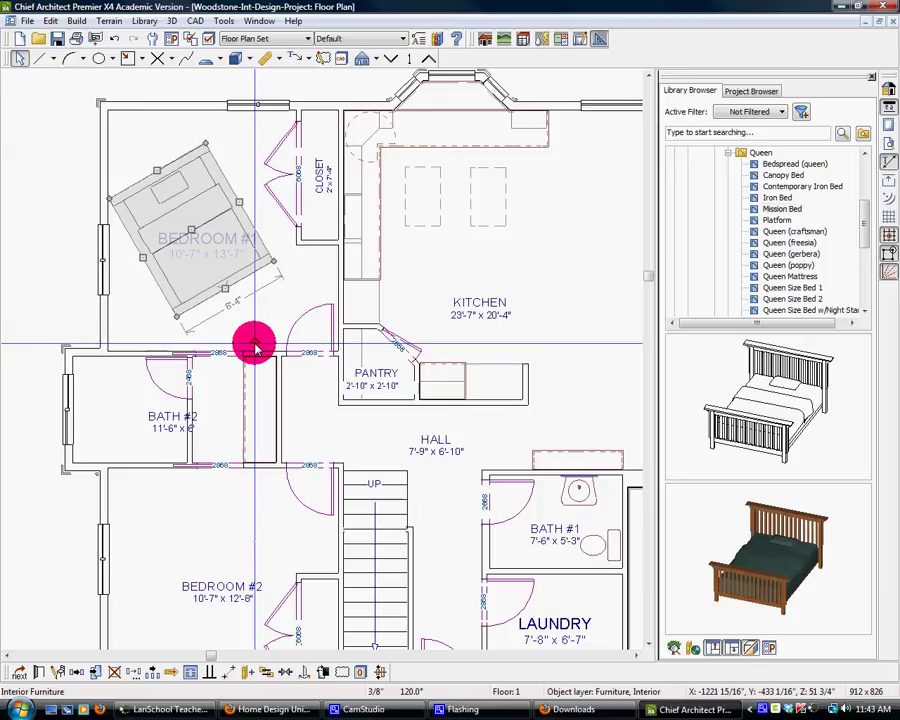
left_click_drag(253, 341, 194, 328)
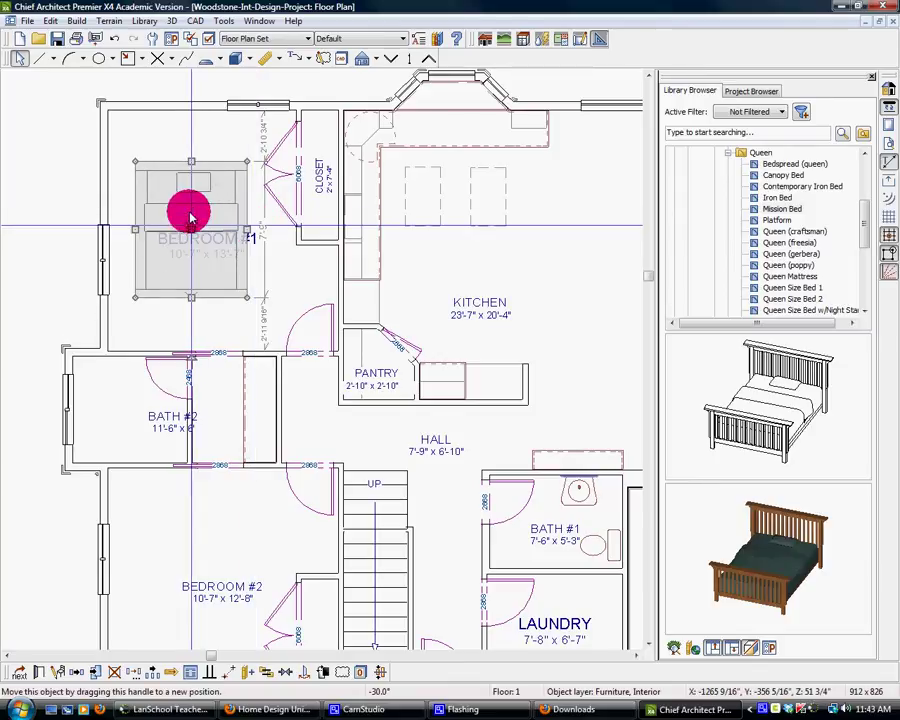
left_click_drag(189, 211, 148, 193)
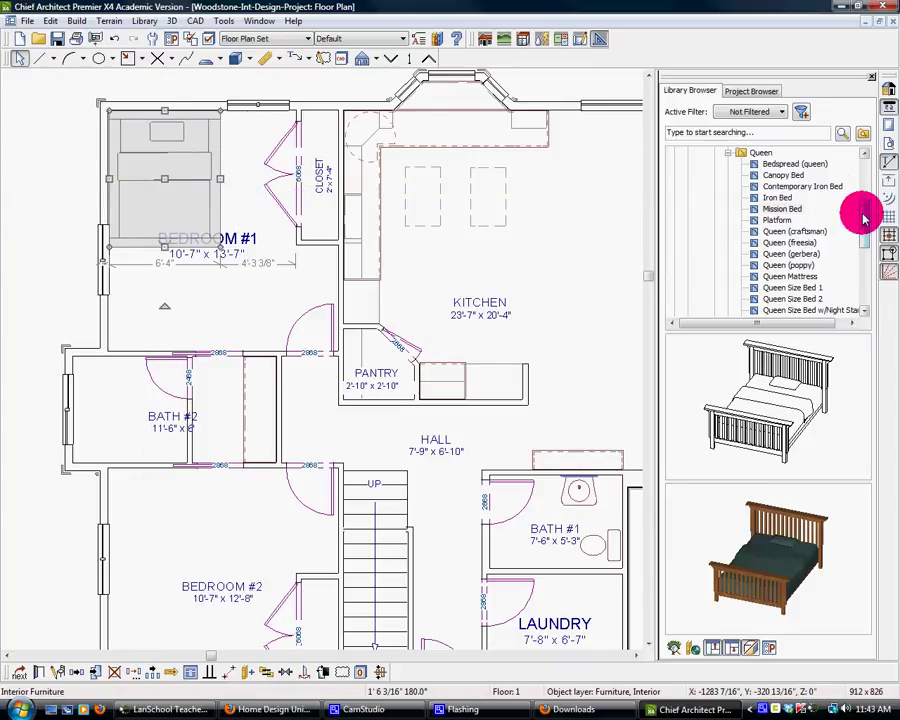
Collapse the bed lists and open Furniture > Storage Furniture > Dressers.
scroll(780, 212, "up", 2)
left_click(728, 208)
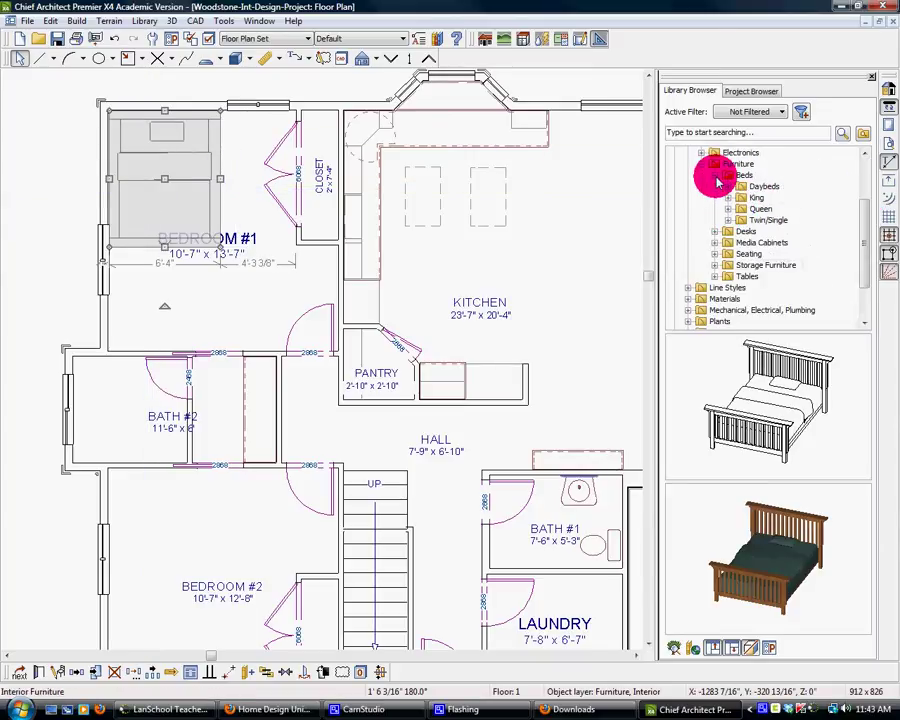
left_click(715, 176)
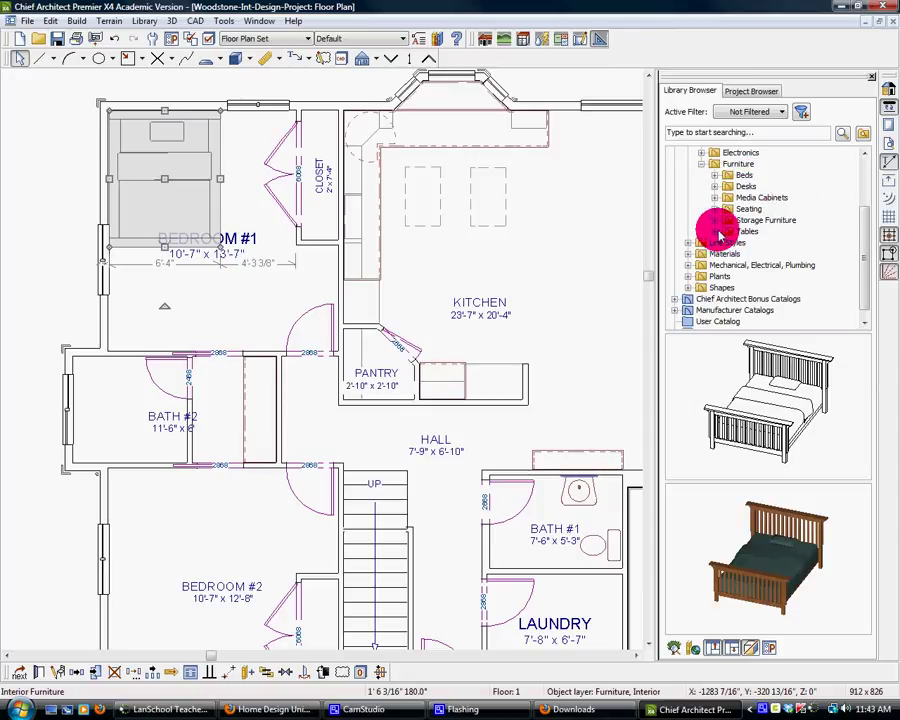
left_click(715, 221)
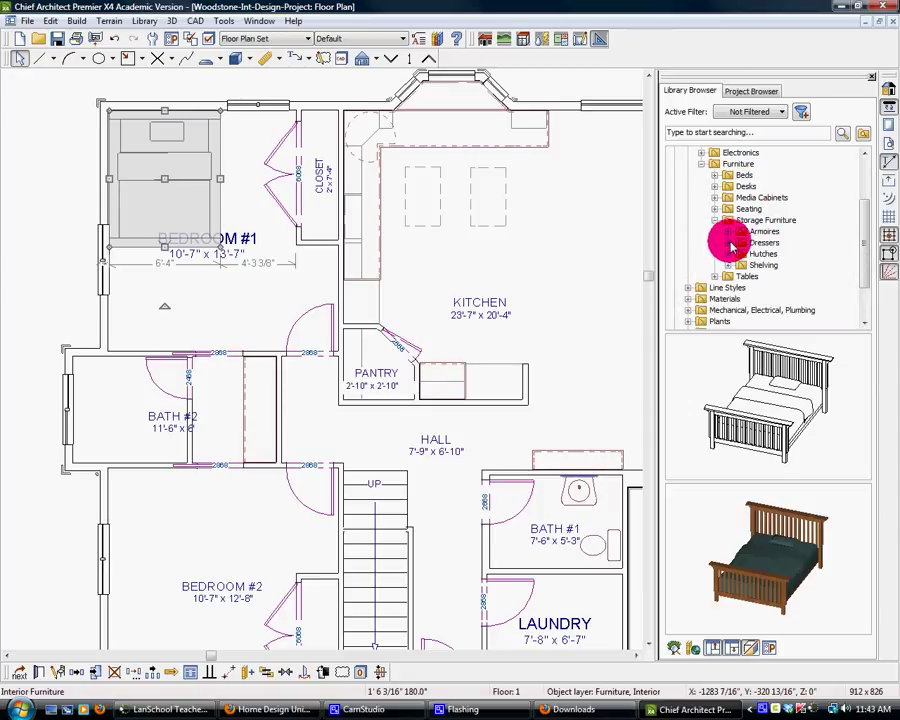
left_click(727, 243)
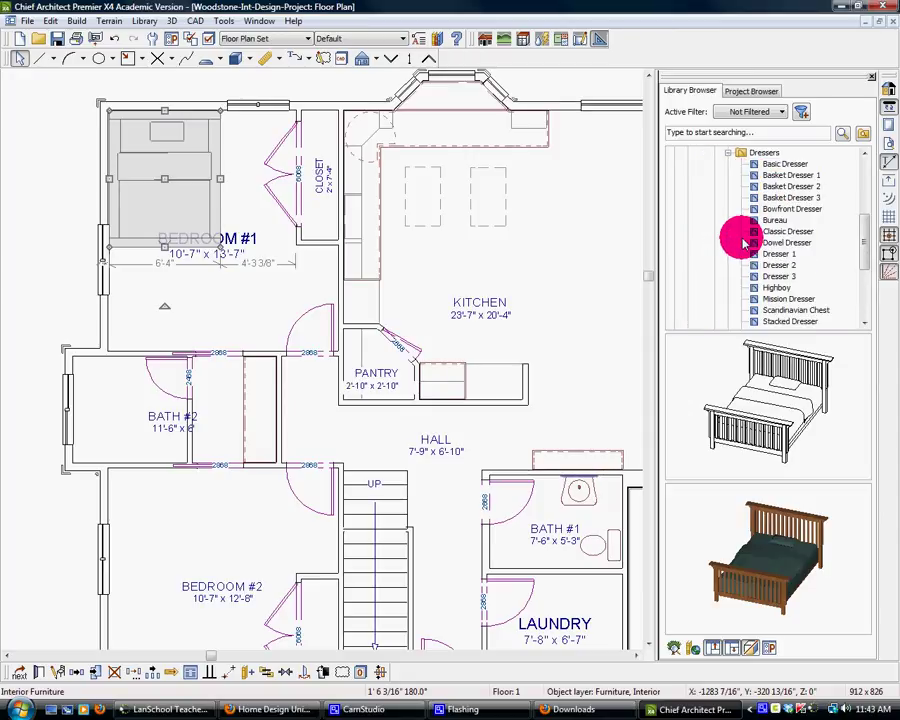
Choose the Mission Dresser and place it against Bedroom #1's bottom wall.
left_click(790, 209)
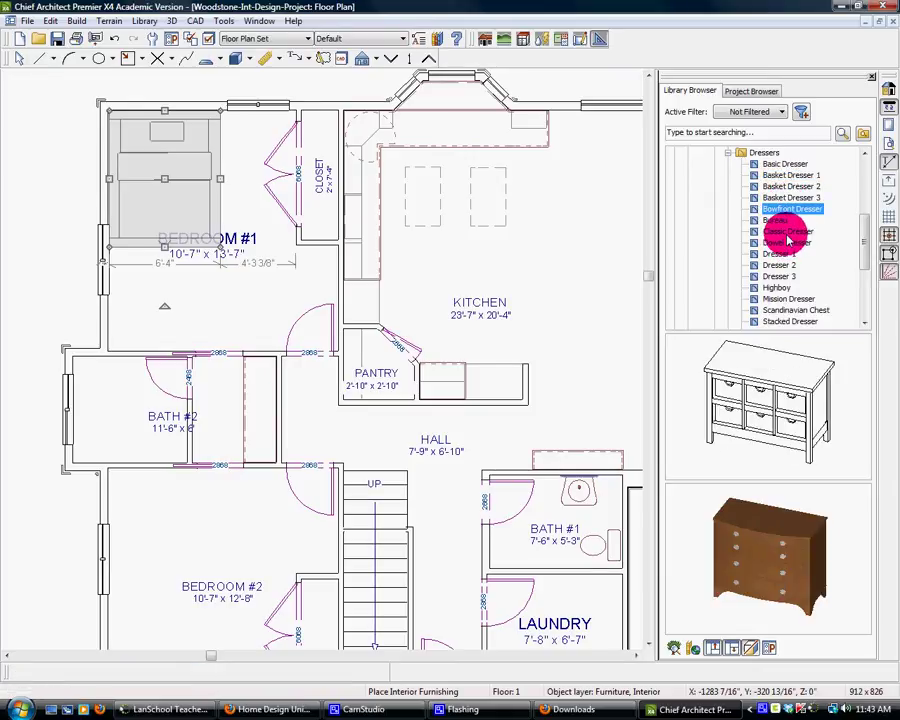
left_click(788, 233)
left_click(788, 243)
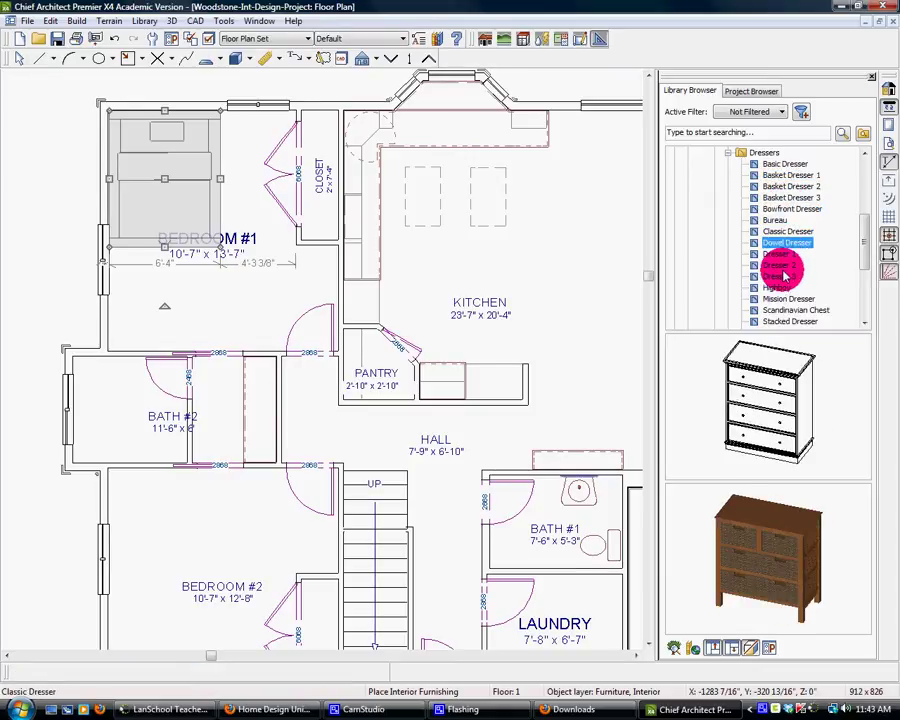
left_click(781, 277)
left_click(784, 299)
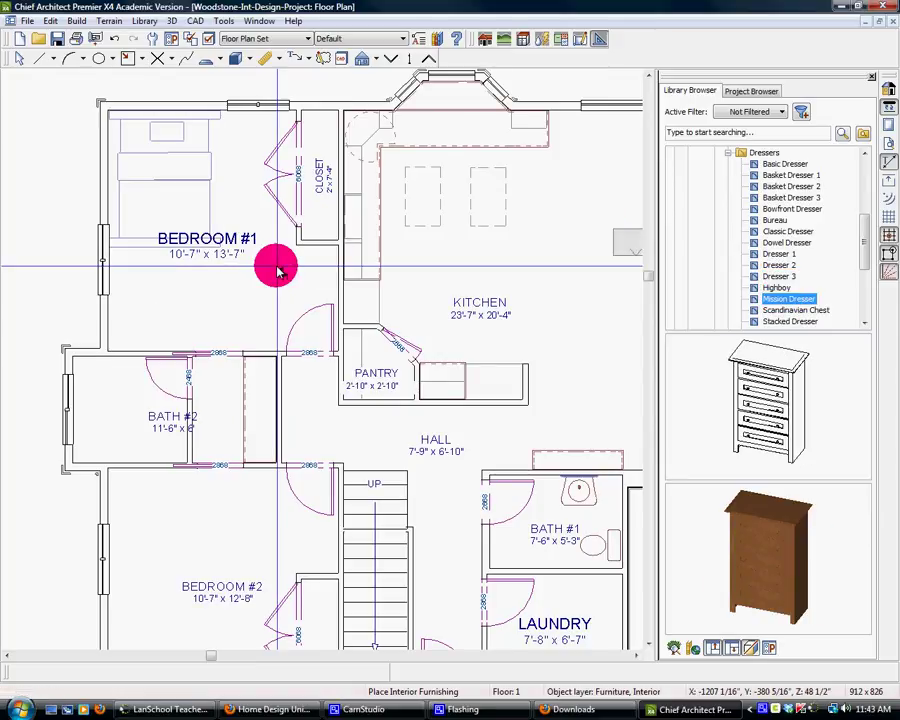
left_click(160, 338)
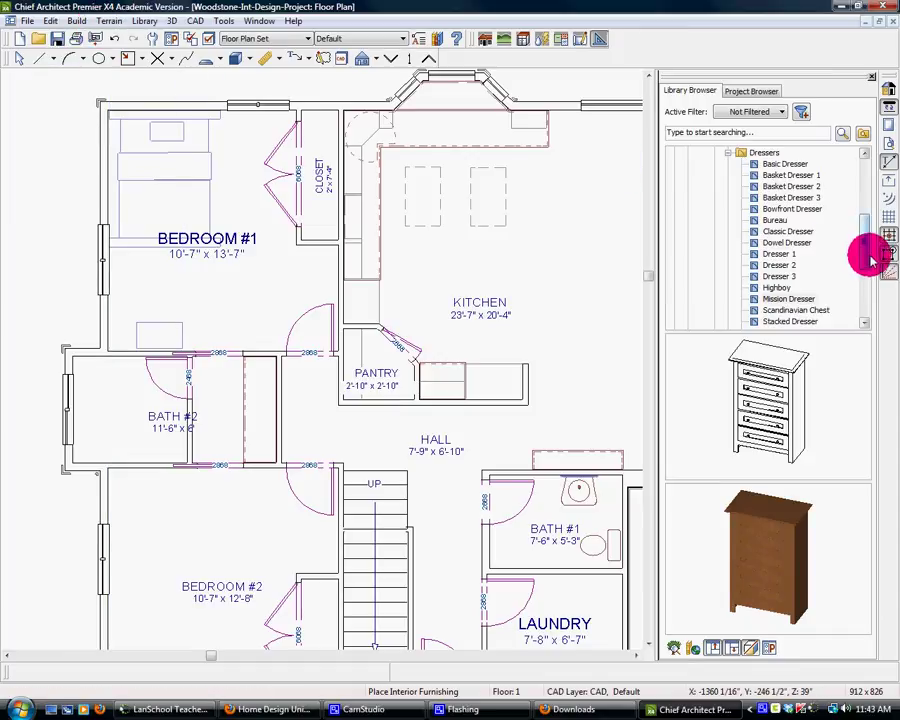
left_click_drag(864, 251, 835, 238)
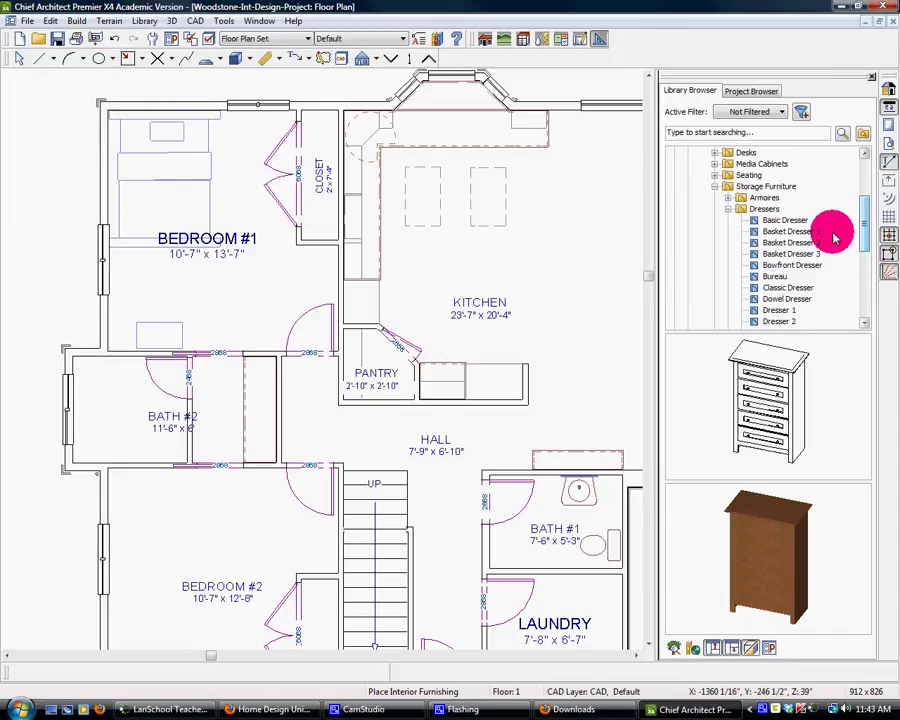
Place a round Lago 2 end table from Tables > End Tables beside the bed near the top wall.
left_click(722, 187)
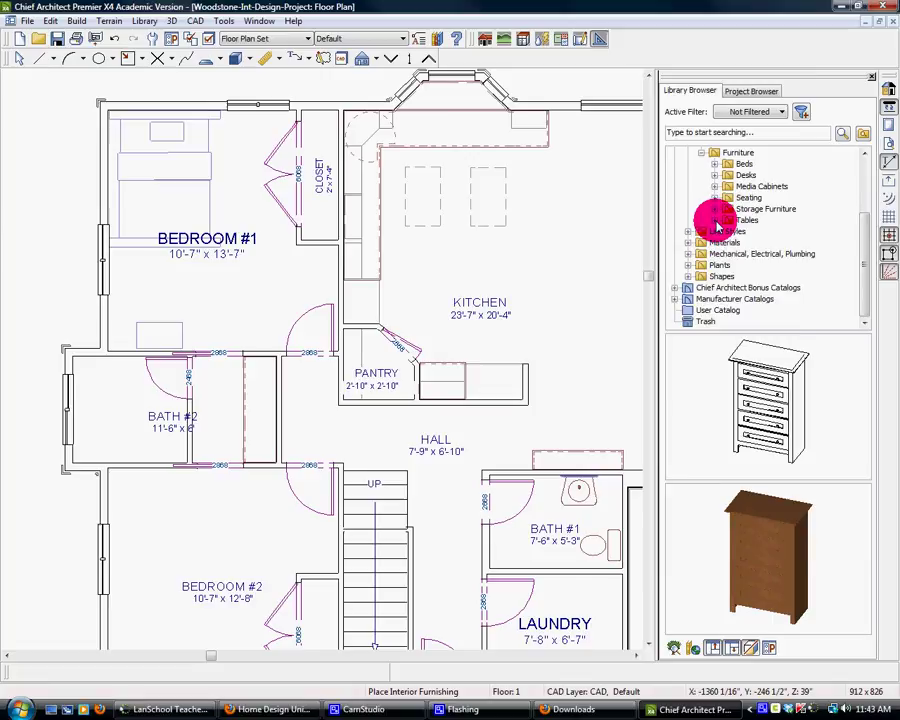
left_click(714, 220)
left_click(738, 254)
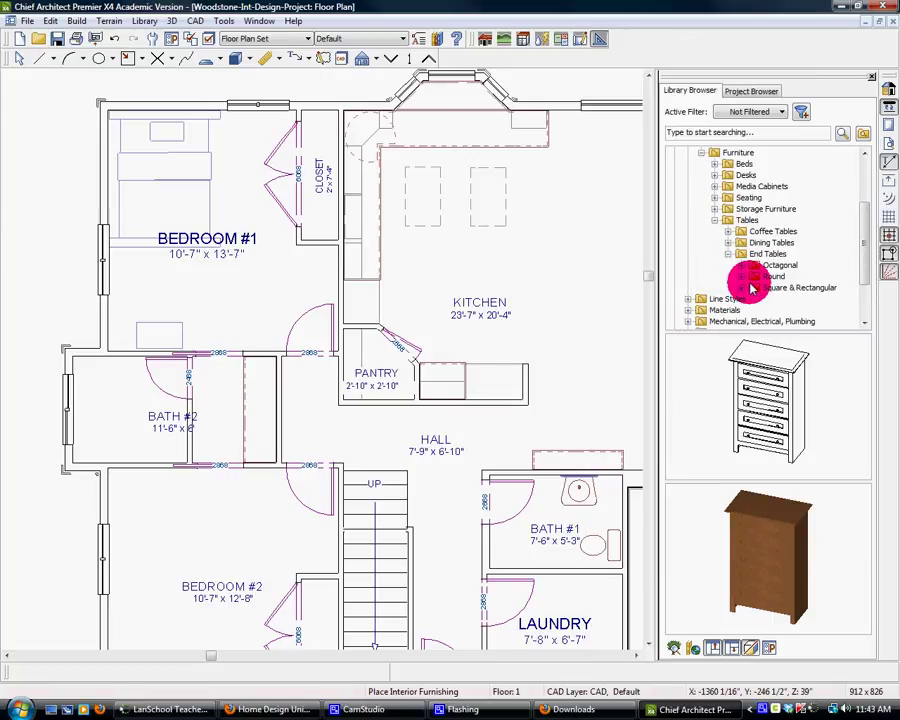
left_click(743, 277)
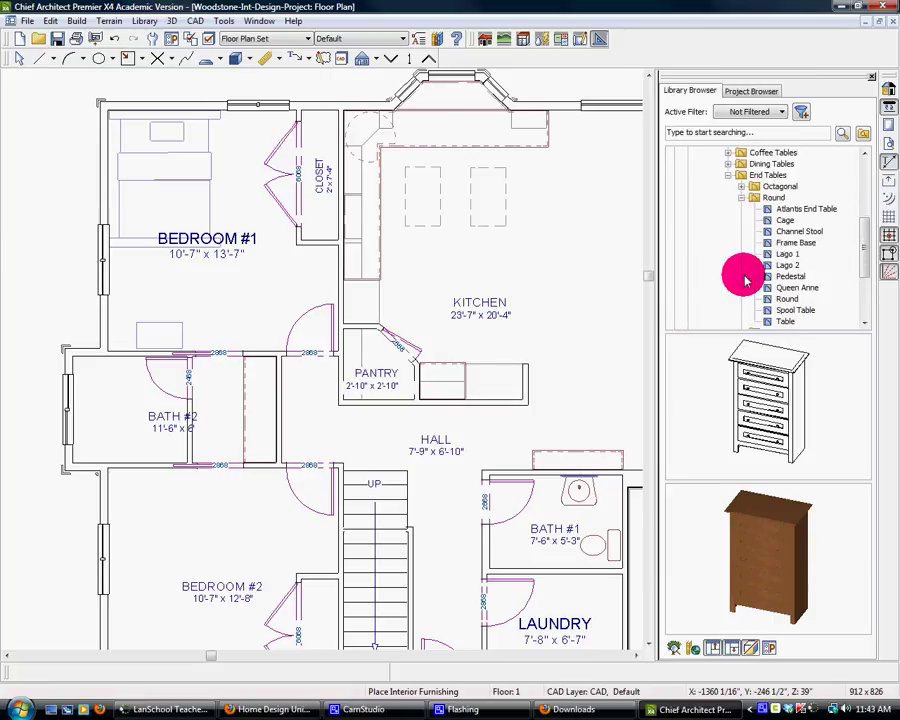
left_click(793, 233)
left_click(795, 243)
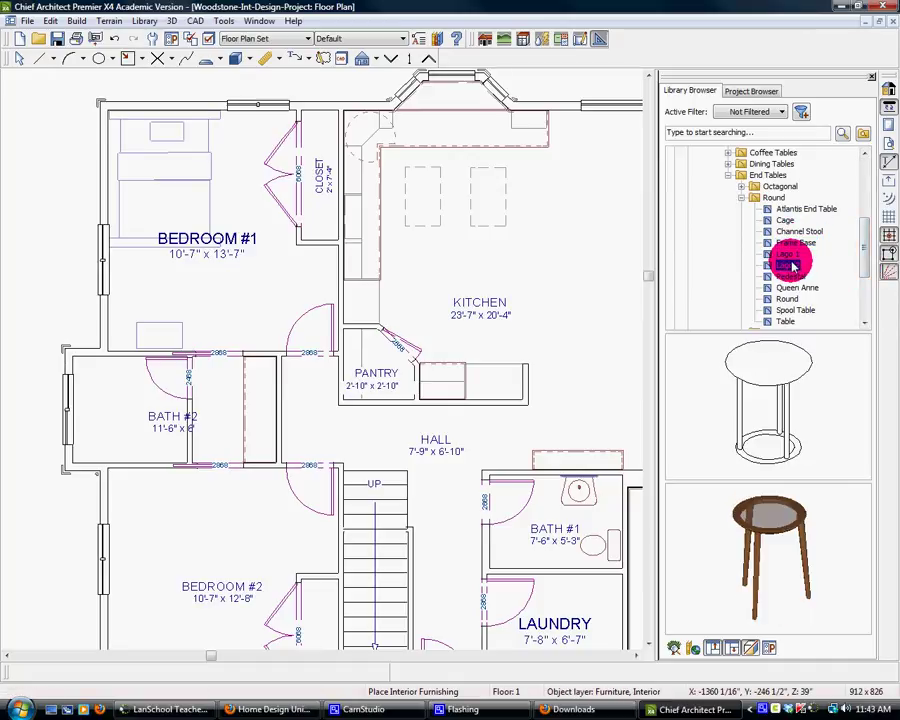
left_click(792, 265)
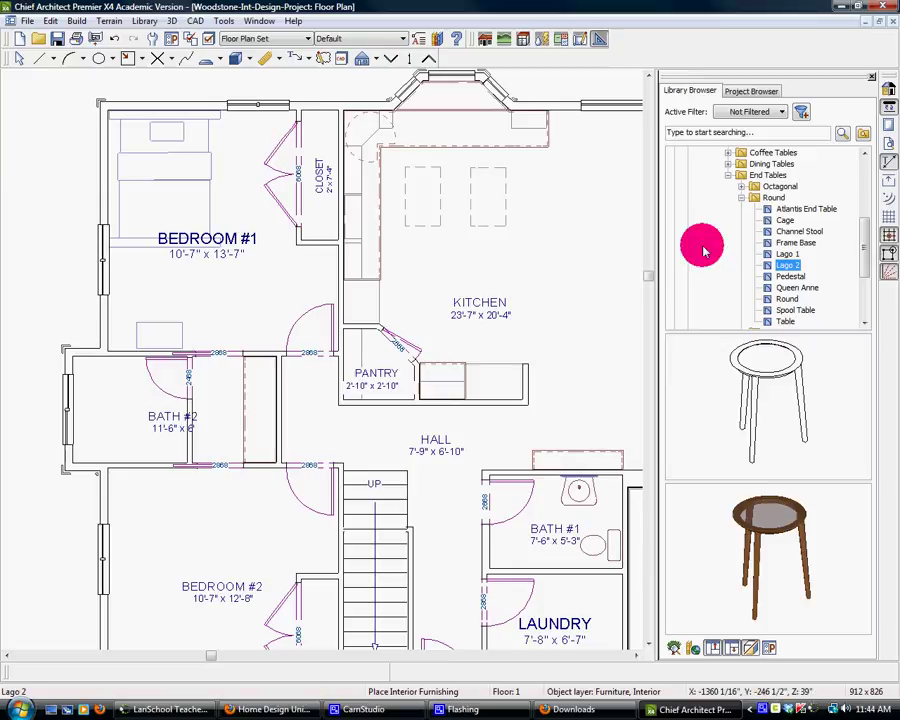
left_click(246, 118)
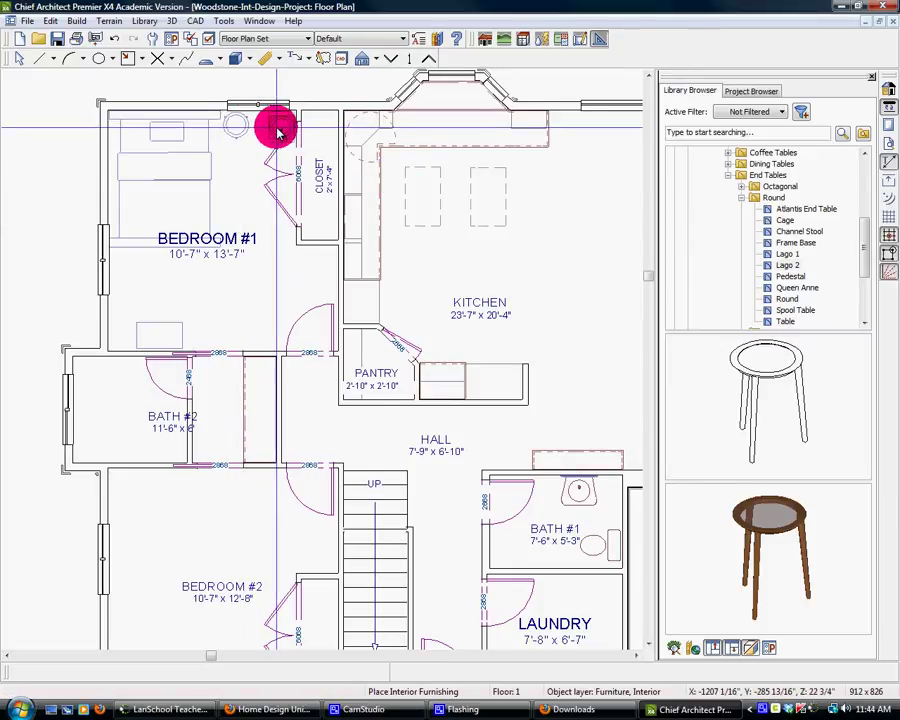
Slide the Mission Dresser left into the bottom-left corner and stretch its right edge wider.
left_click(22, 57)
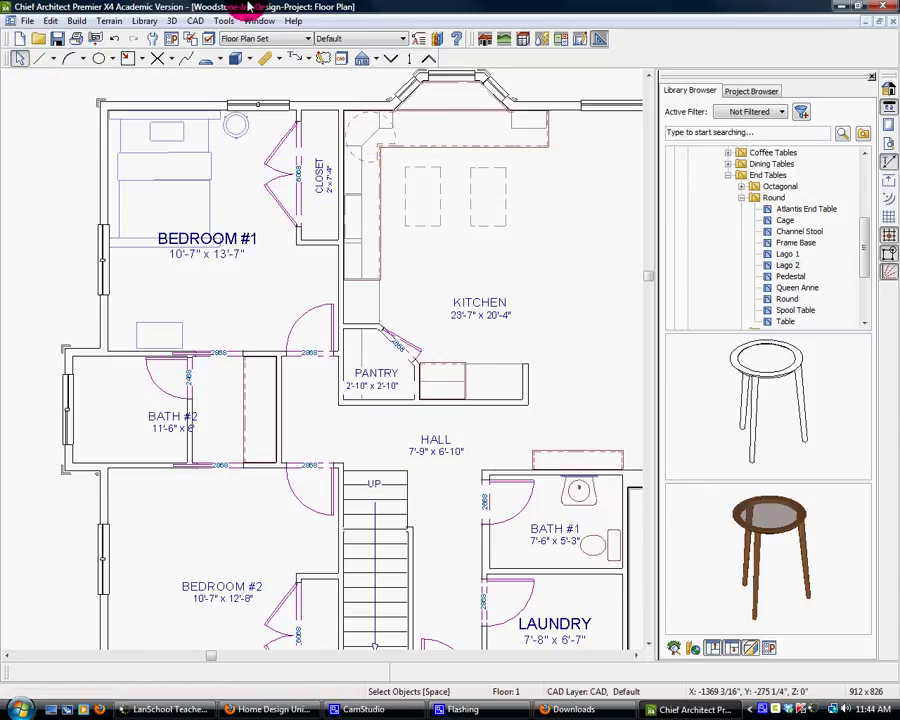
left_click(168, 340)
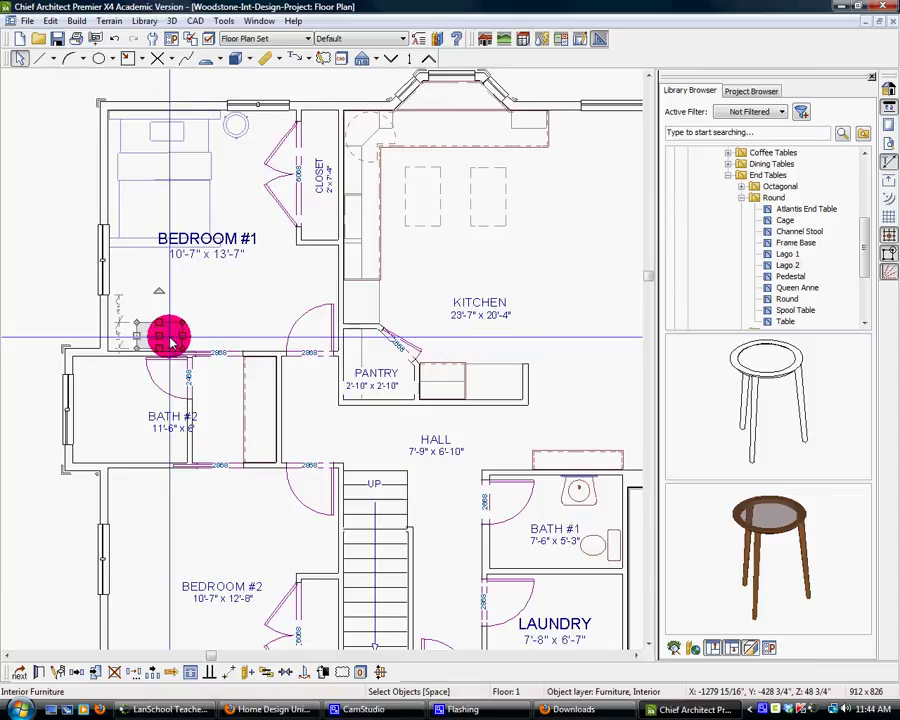
left_click_drag(124, 340, 110, 338)
left_click(181, 337)
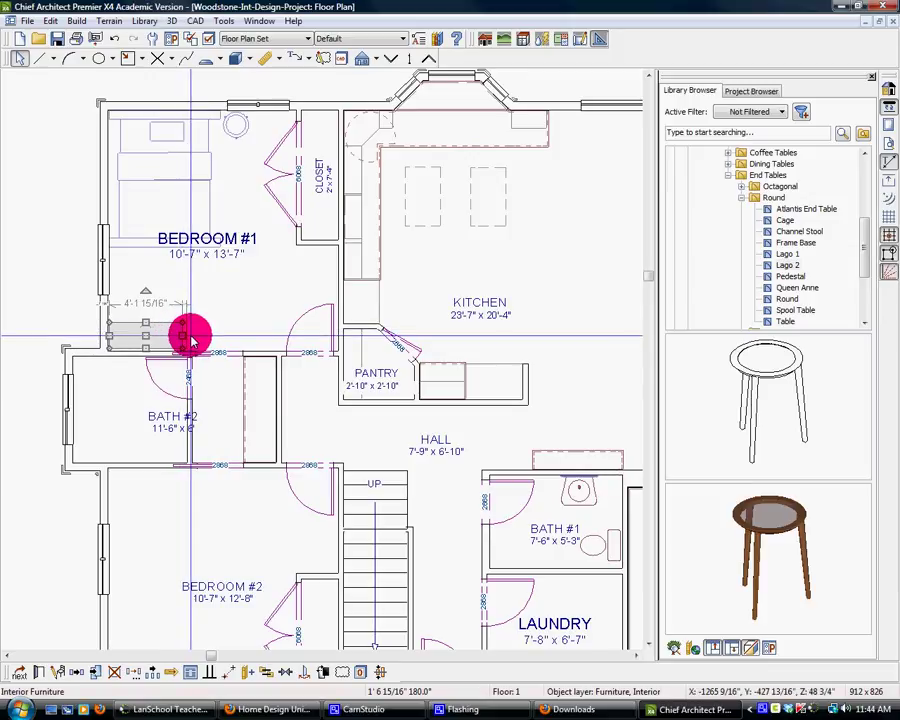
left_click_drag(184, 340, 217, 333)
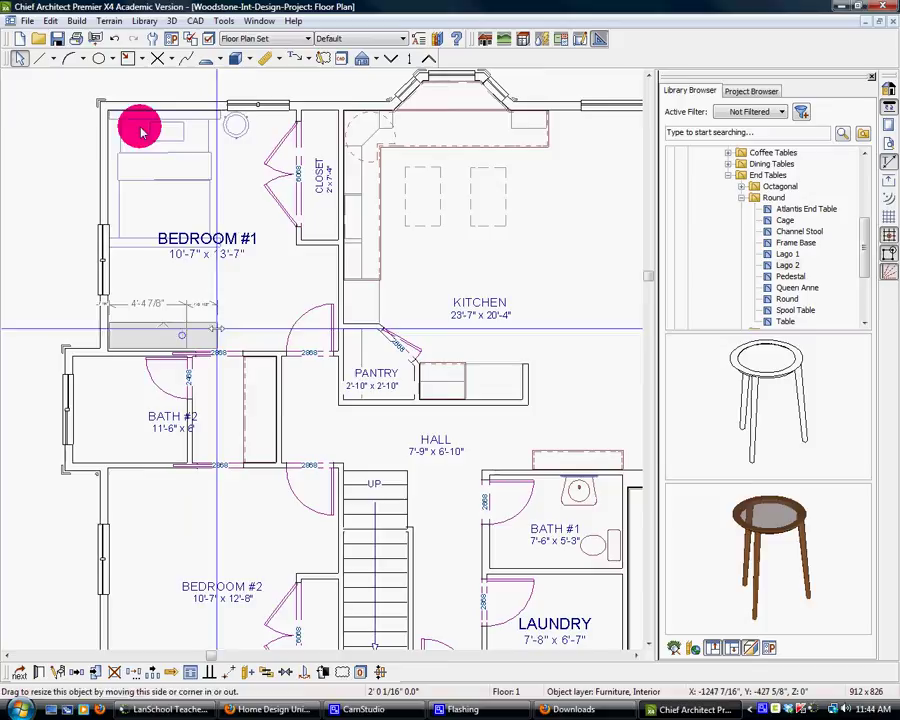
left_click(229, 290)
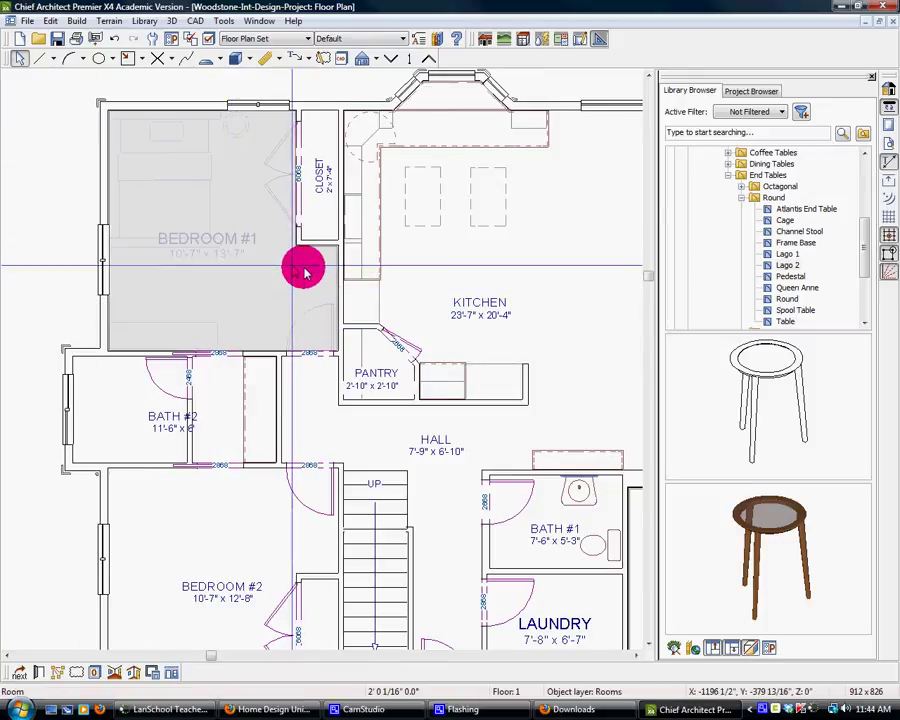
left_click(74, 148)
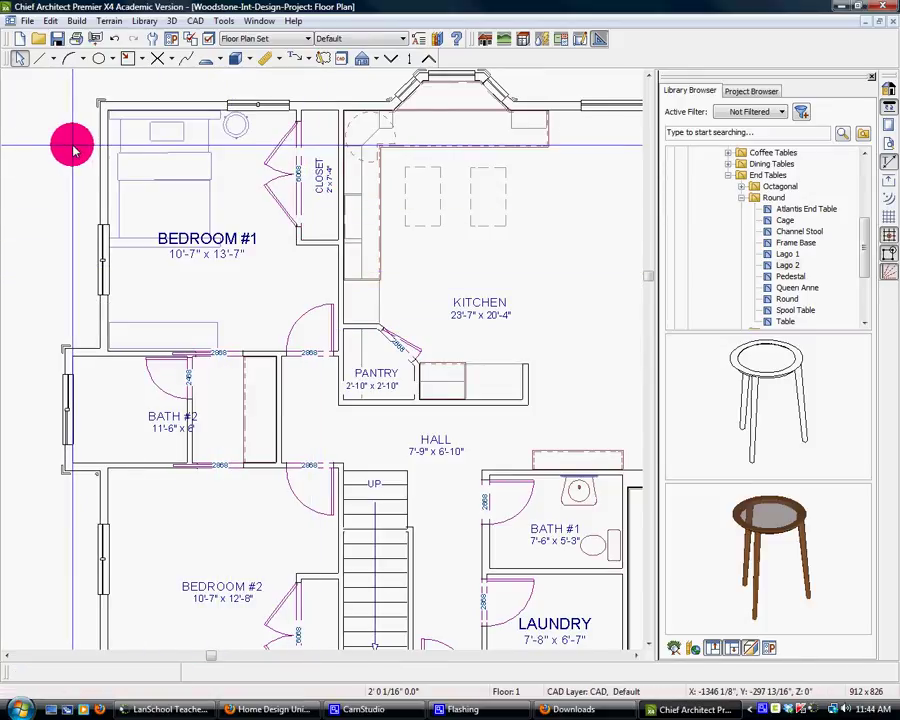
Create a Floor Overview perspective of the Woodstone house, dismissing both missing-texture warnings.
left_click(174, 21)
mouse_move(178, 54)
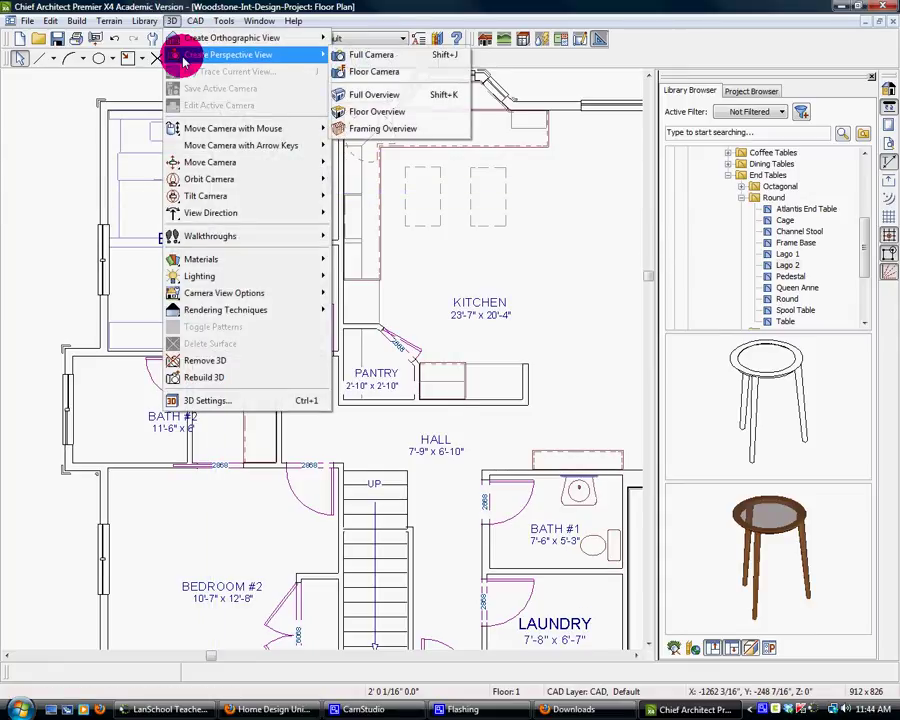
left_click(357, 112)
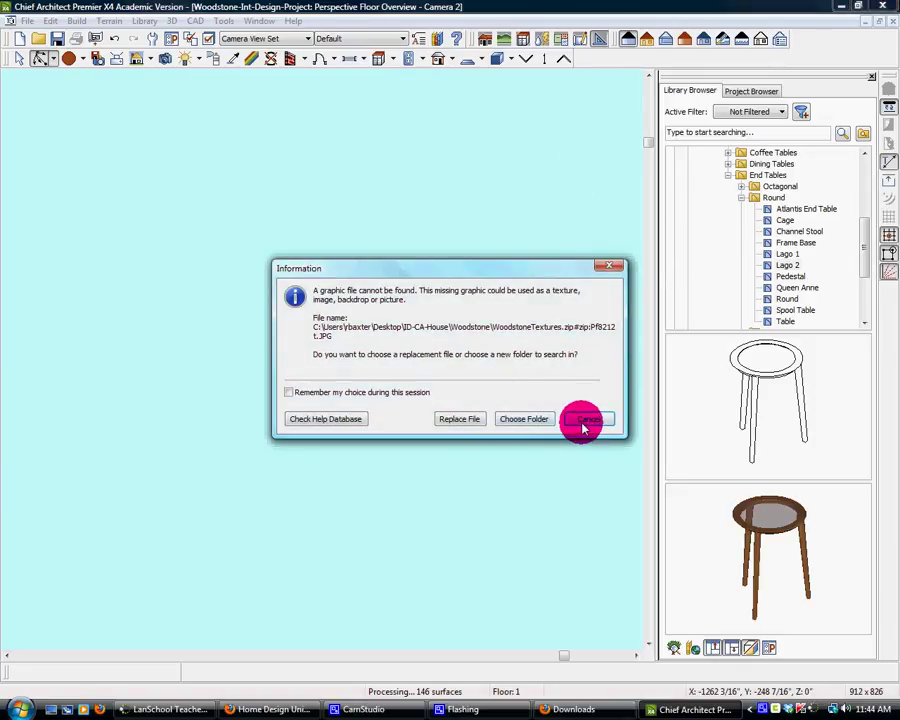
left_click(580, 418)
left_click(570, 418)
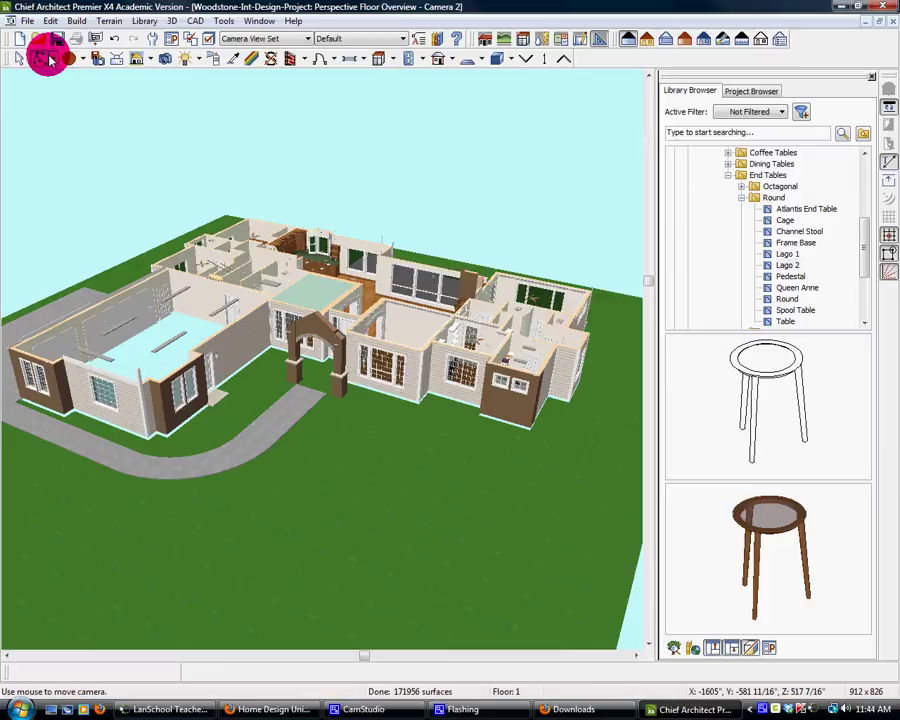
Orbit, zoom and pan the Camera 2 overview until Bedroom #1's Mission Bed fills the upper left.
left_click(47, 58)
left_click_drag(151, 281, 272, 276)
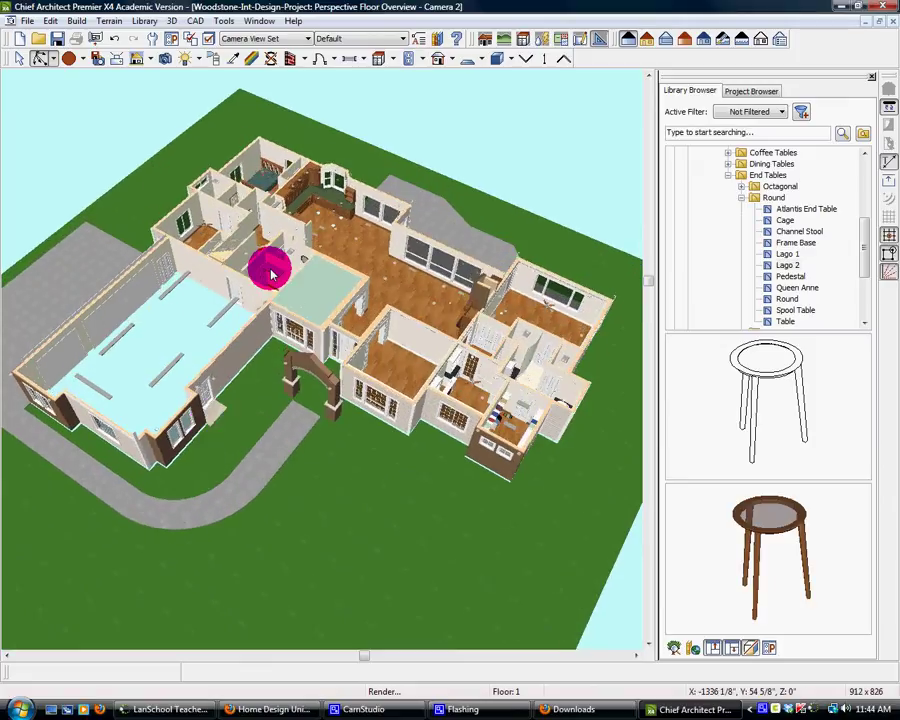
scroll(272, 276, "up", 5)
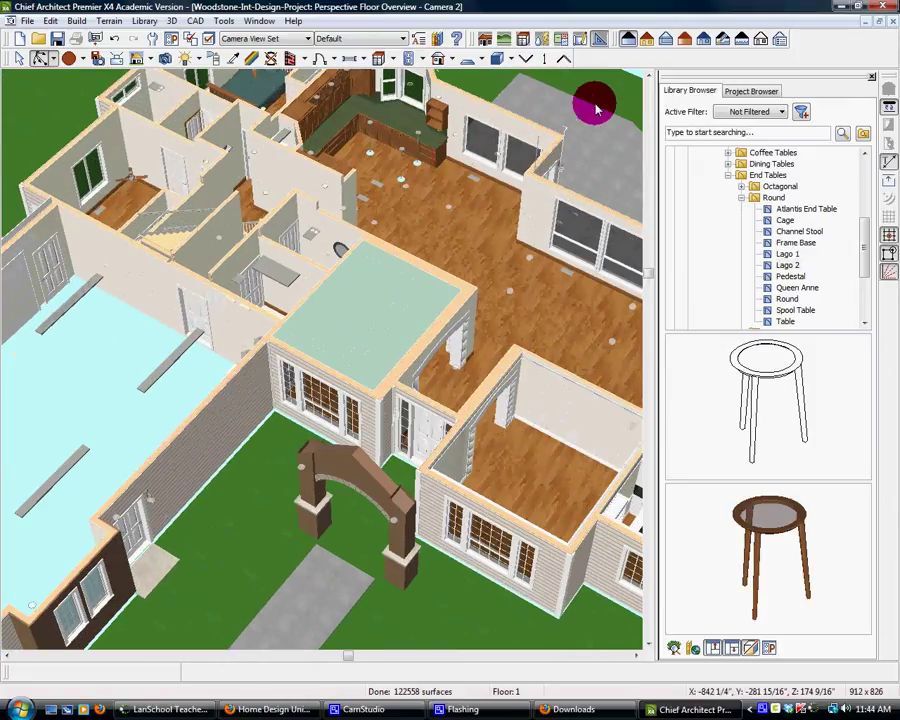
scroll(652, 84, "down", 2)
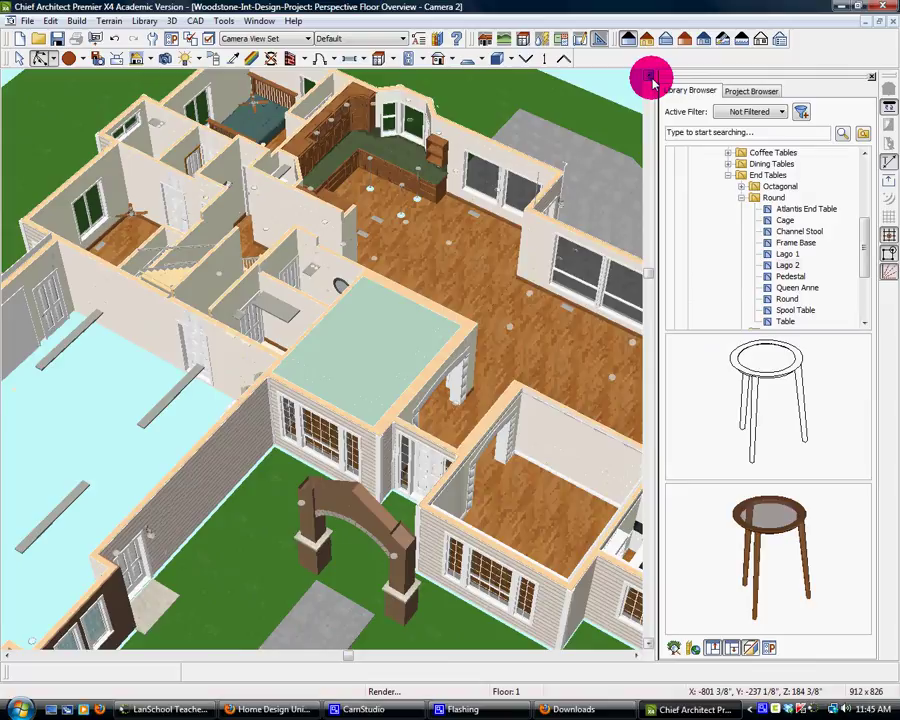
scroll(227, 201, "up", 4)
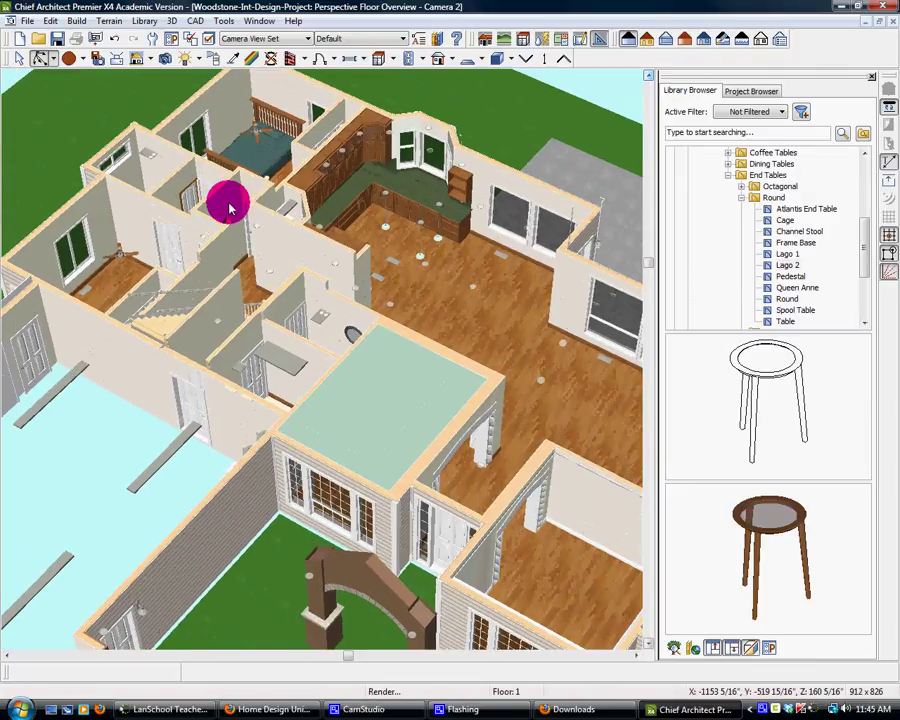
scroll(631, 80, "up", 3)
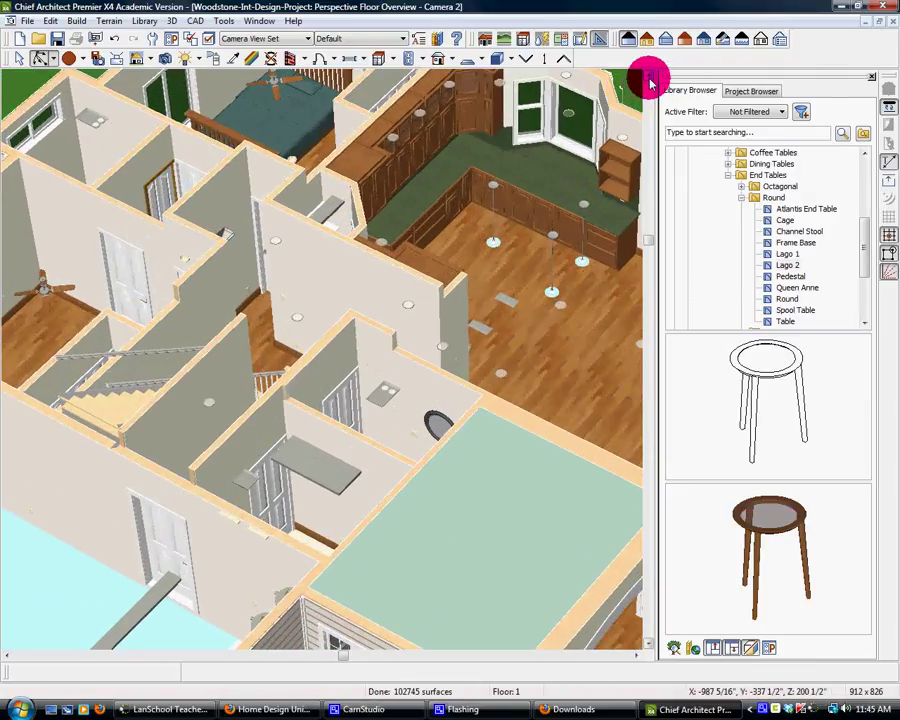
left_click(649, 78)
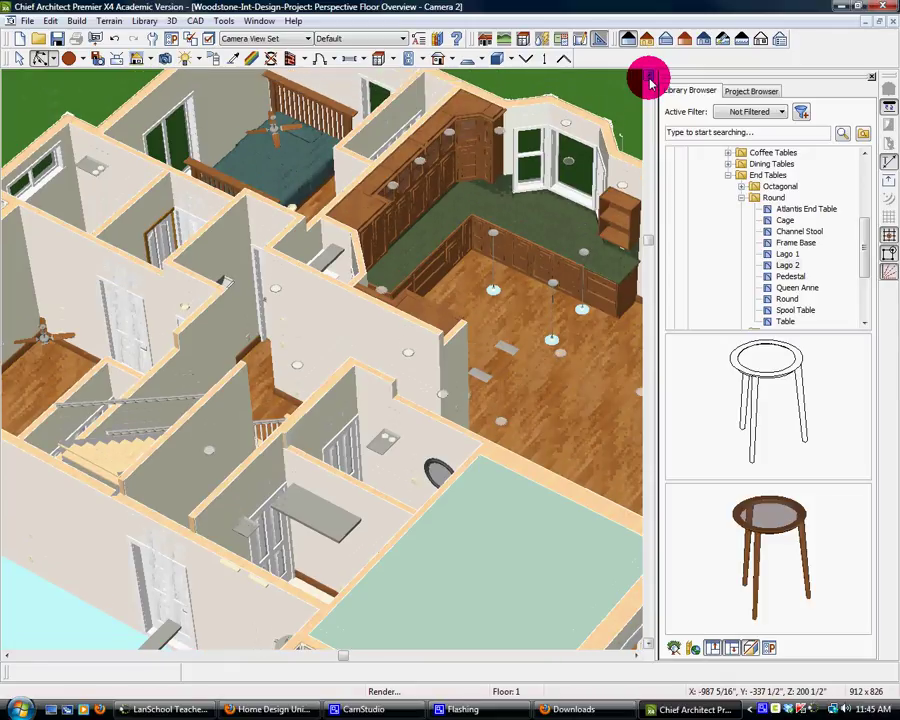
left_click_drag(262, 297, 127, 338)
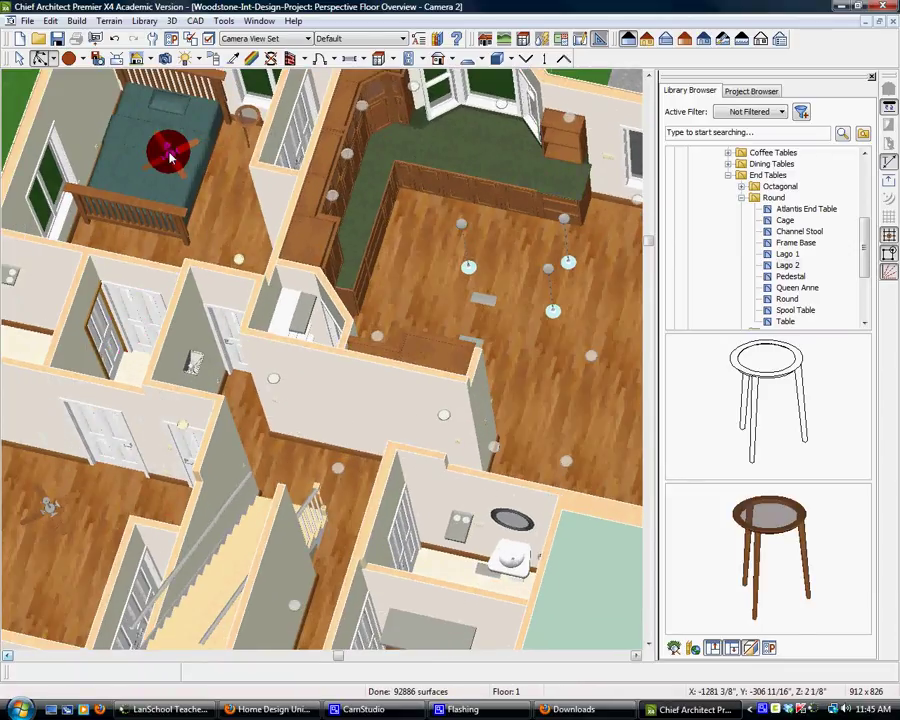
Switch back to Select Objects and bring the Woodstone floor plan to the front.
left_click(17, 56)
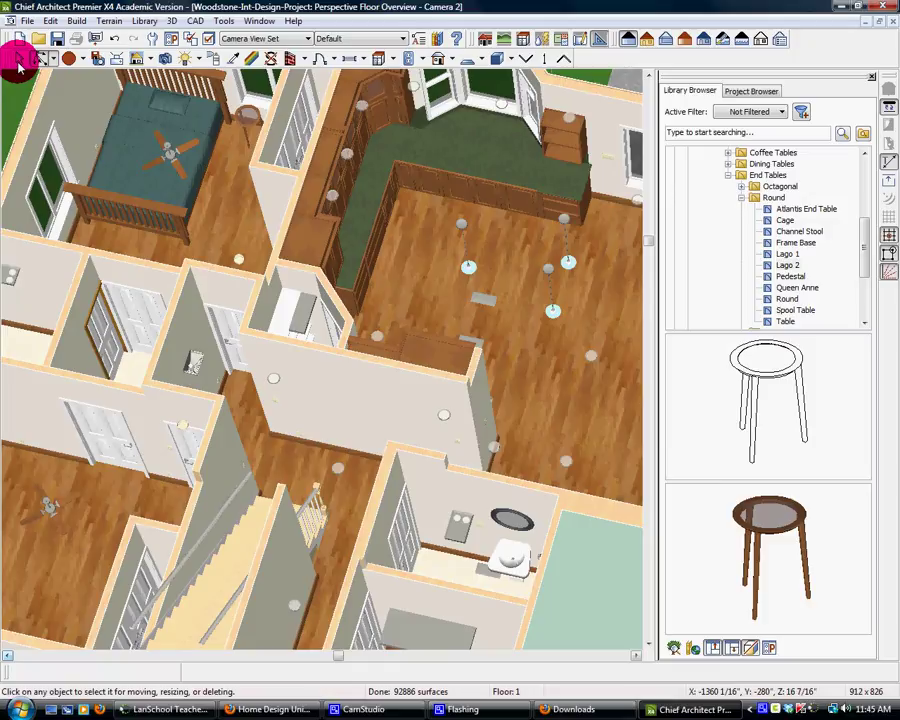
left_click(171, 183)
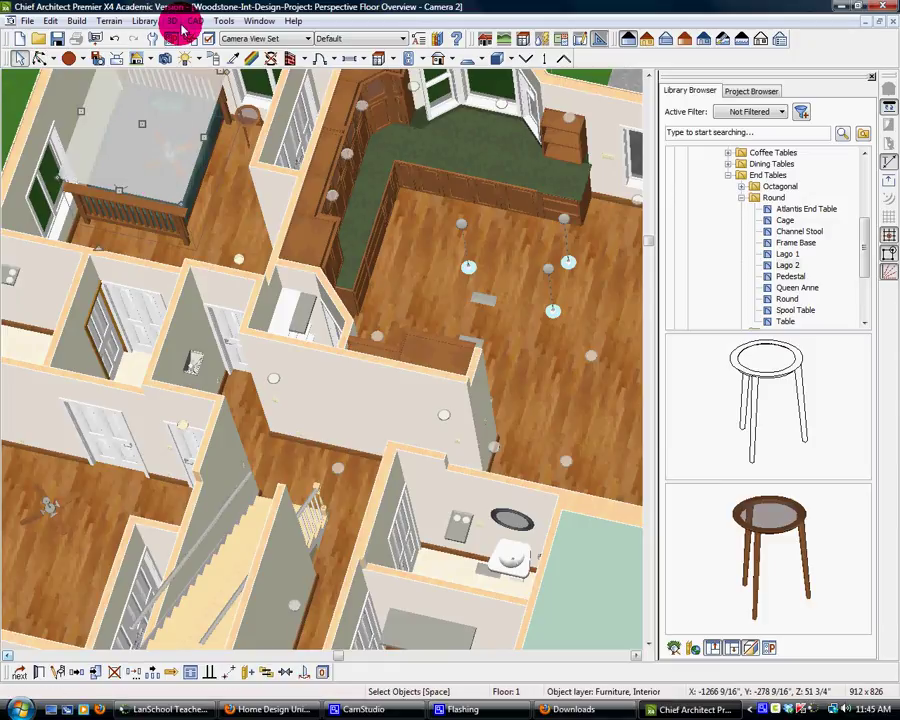
left_click(259, 21)
left_click(308, 321)
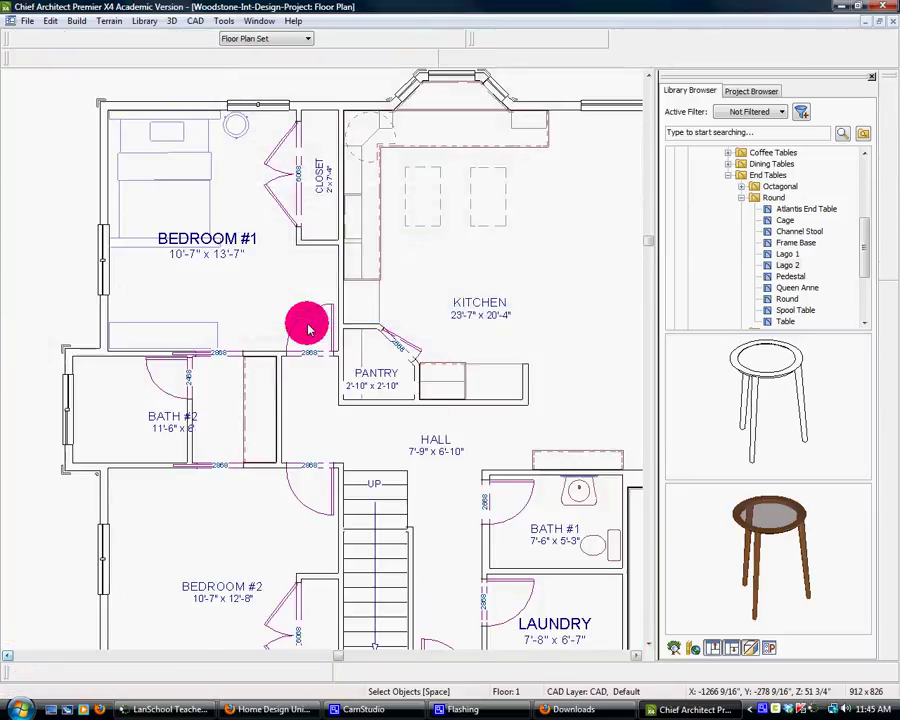
Open the Mission Bed's Furniture Specification and review its BED_SPREAD, FRAME and MATTRESS materials.
double_click(173, 178)
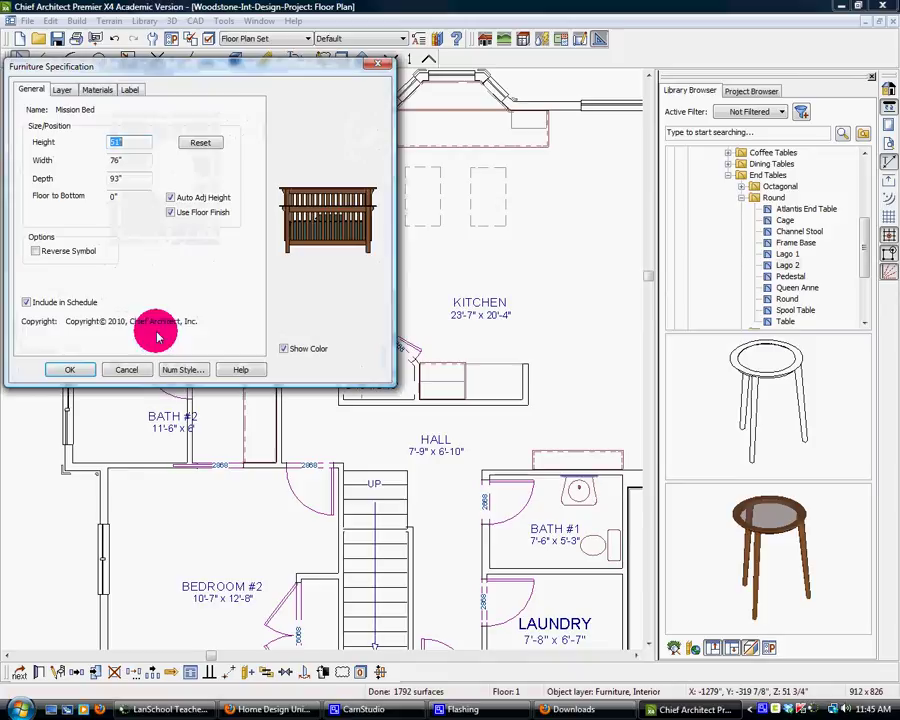
left_click(96, 90)
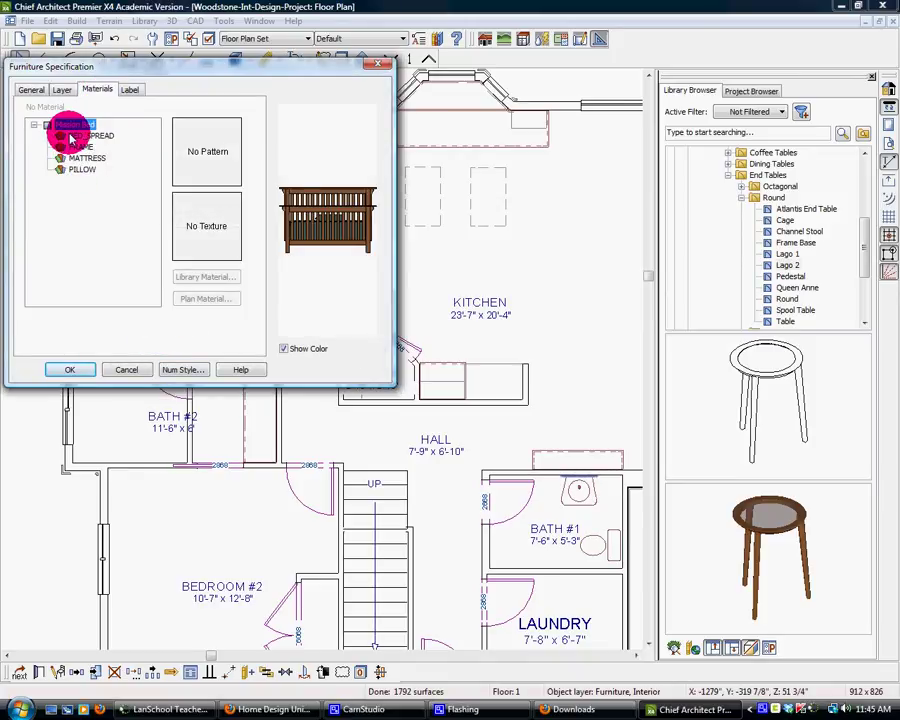
left_click(75, 136)
left_click(72, 147)
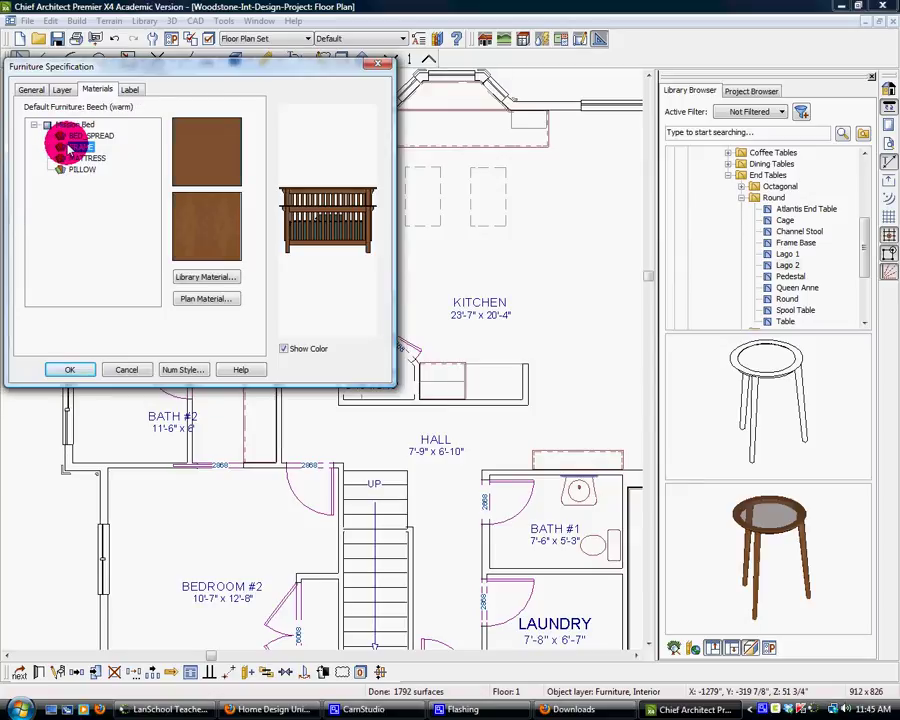
left_click(75, 159)
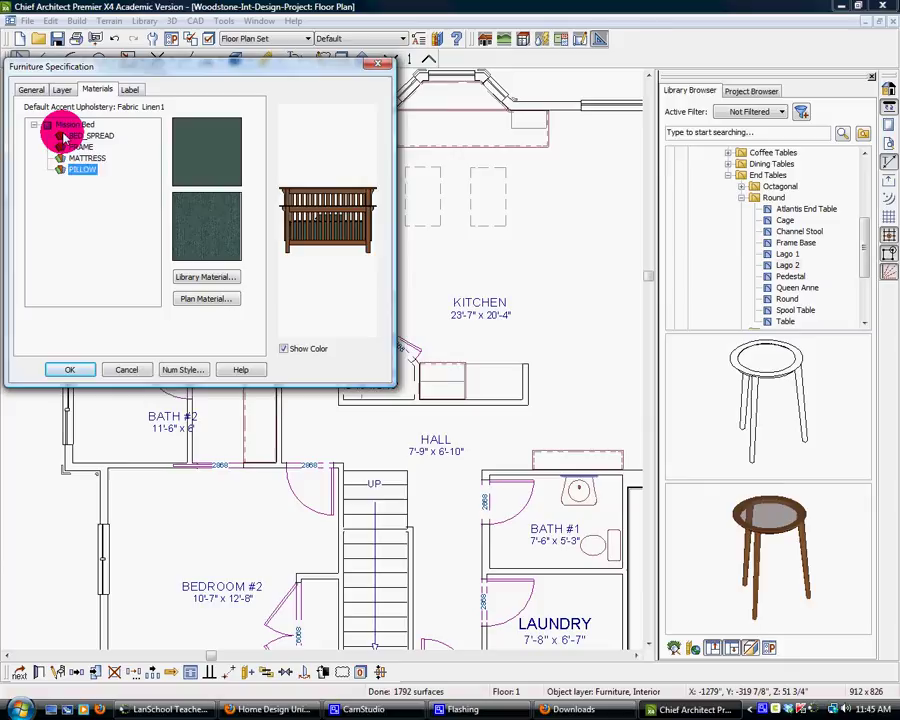
Browse the bed spread's library to Core Catalogs > Materials > Colors > Generic Colors > Red.
left_click(232, 279)
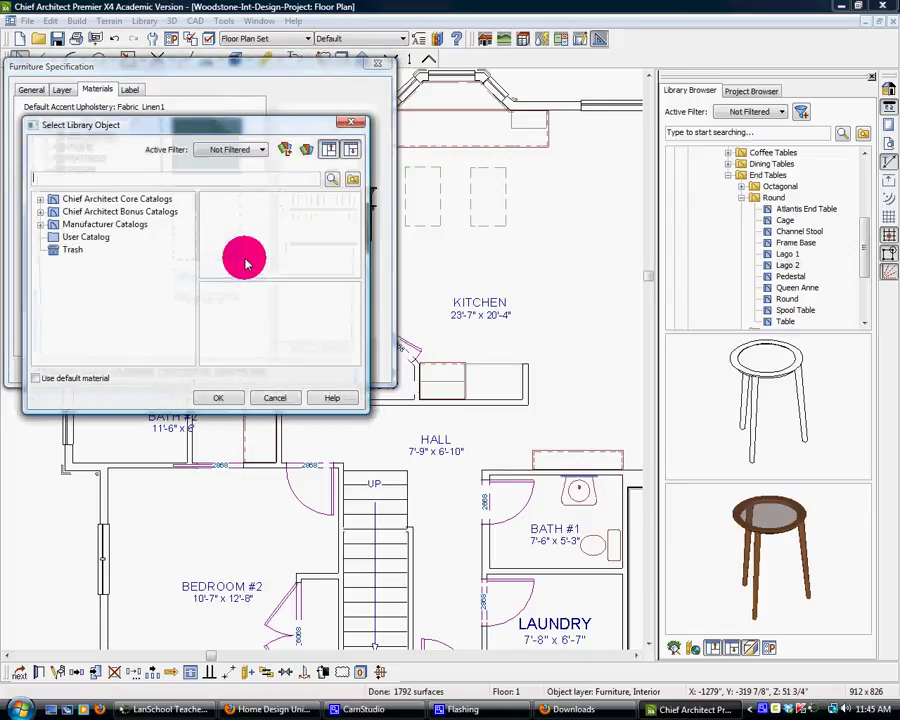
left_click(90, 200)
double_click(94, 200)
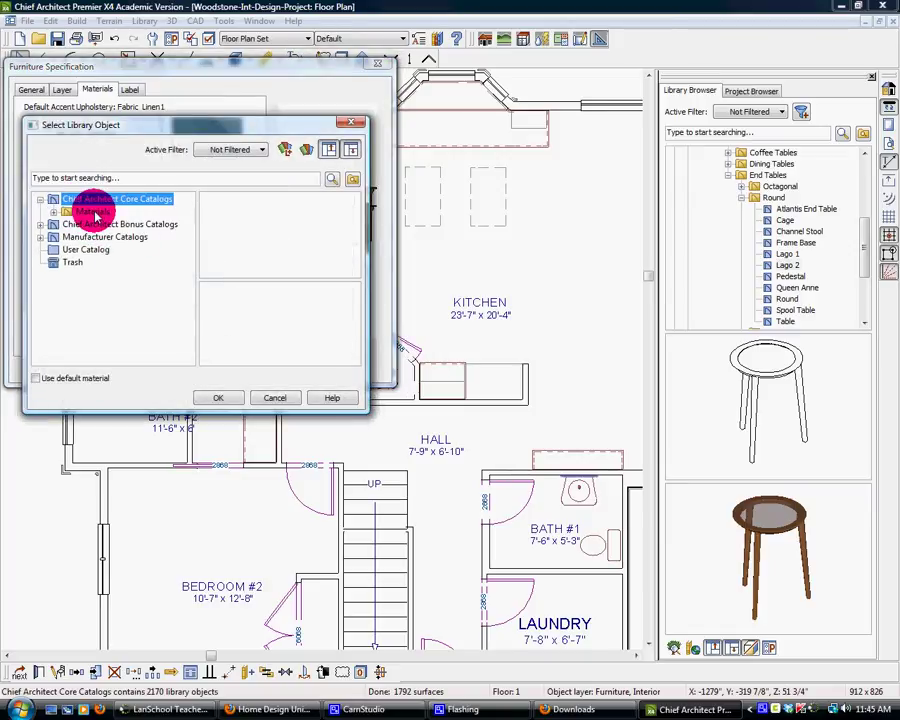
left_click(95, 212)
double_click(88, 212)
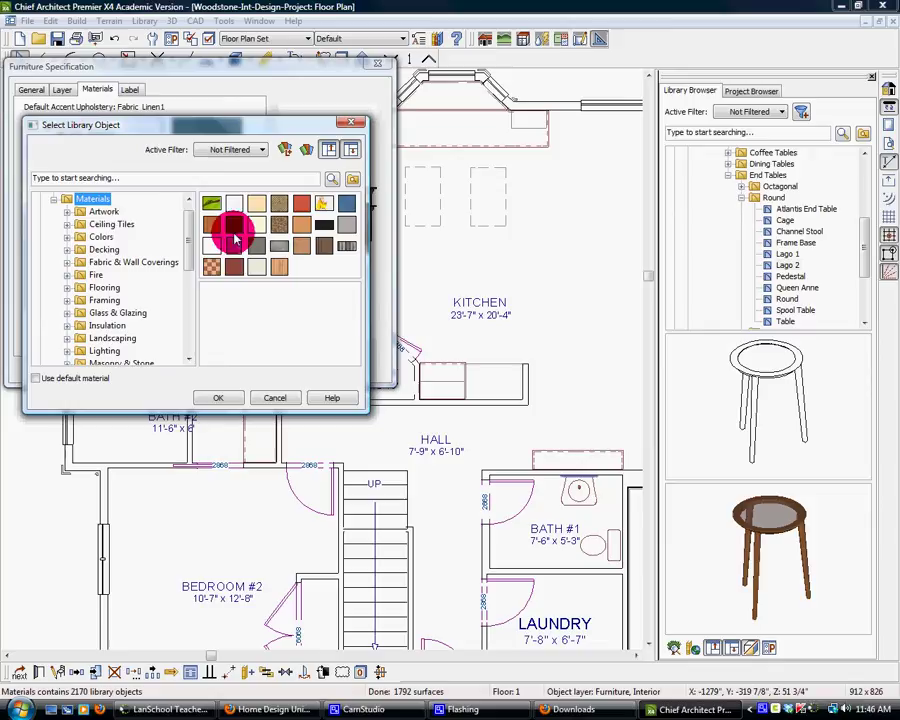
left_click(101, 237)
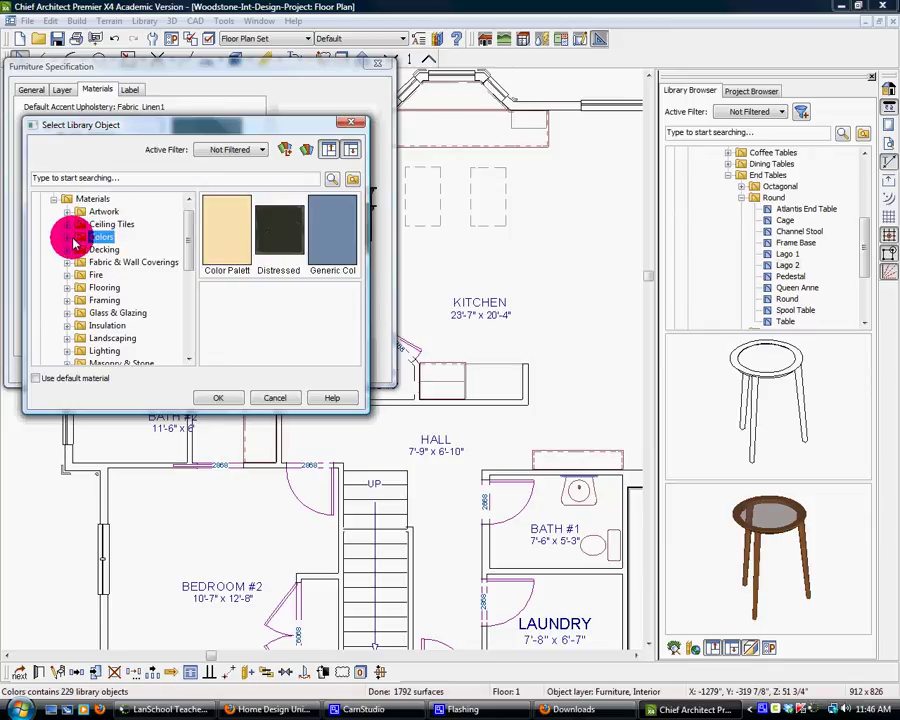
left_click(72, 238)
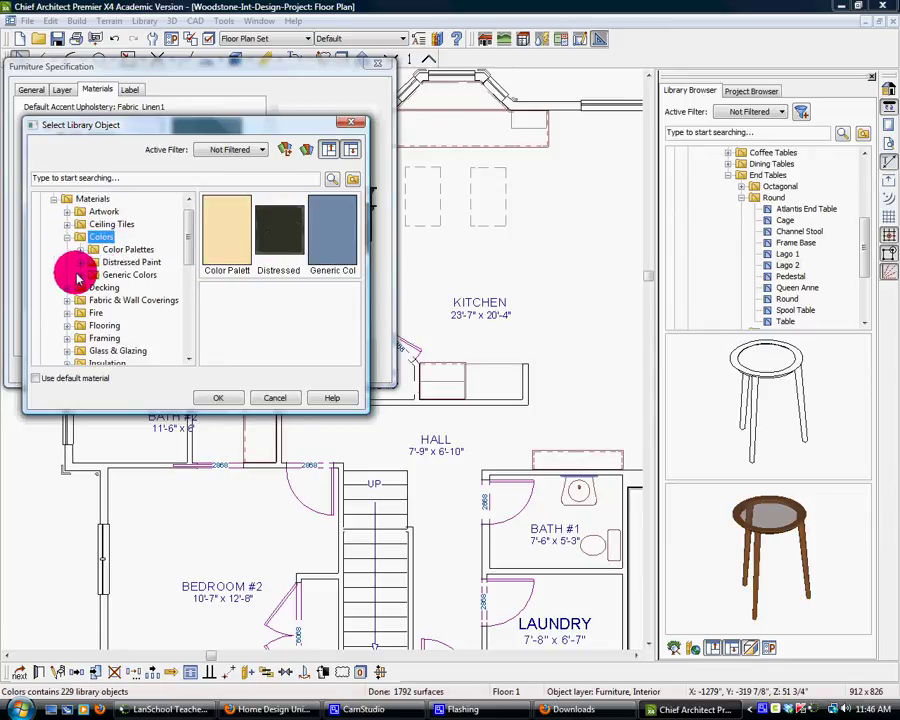
left_click(82, 275)
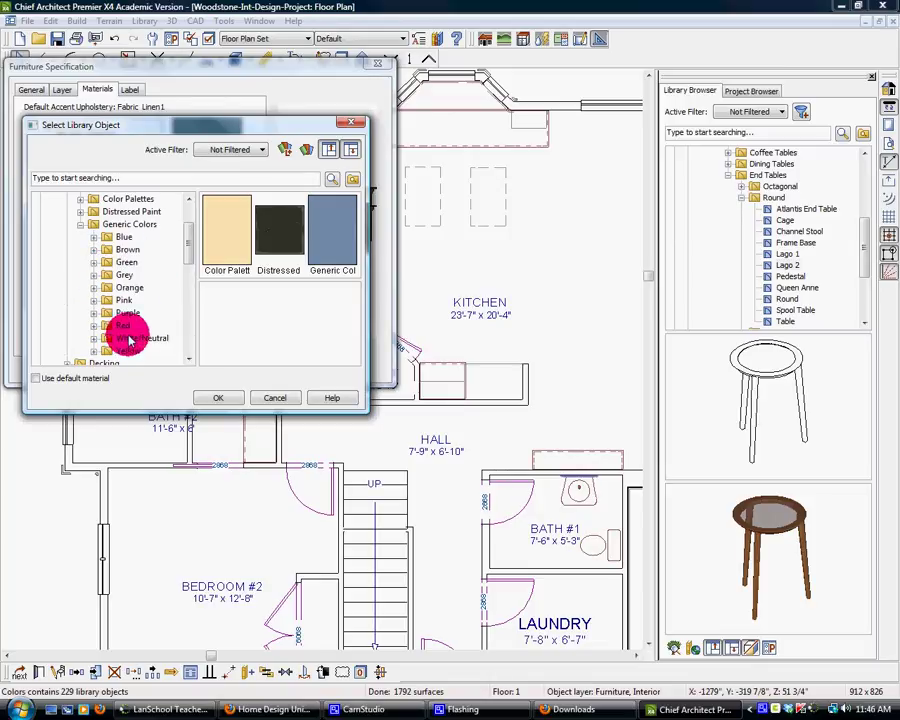
left_click(94, 326)
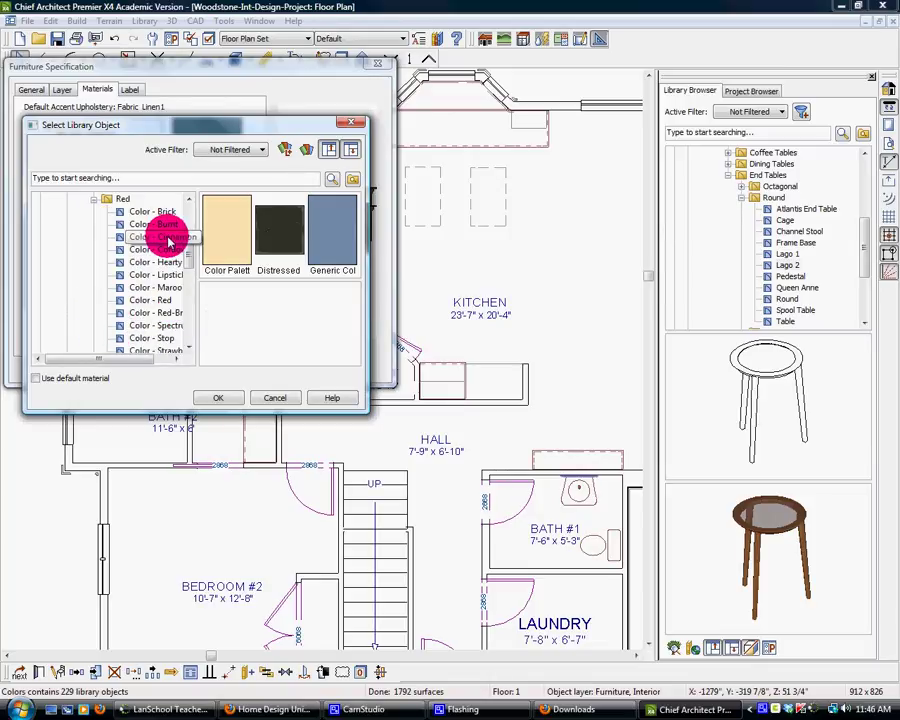
Compare several red shades and apply plain Color - Red to the bed spread.
left_click(162, 237)
left_click(168, 262)
left_click(166, 287)
left_click(164, 325)
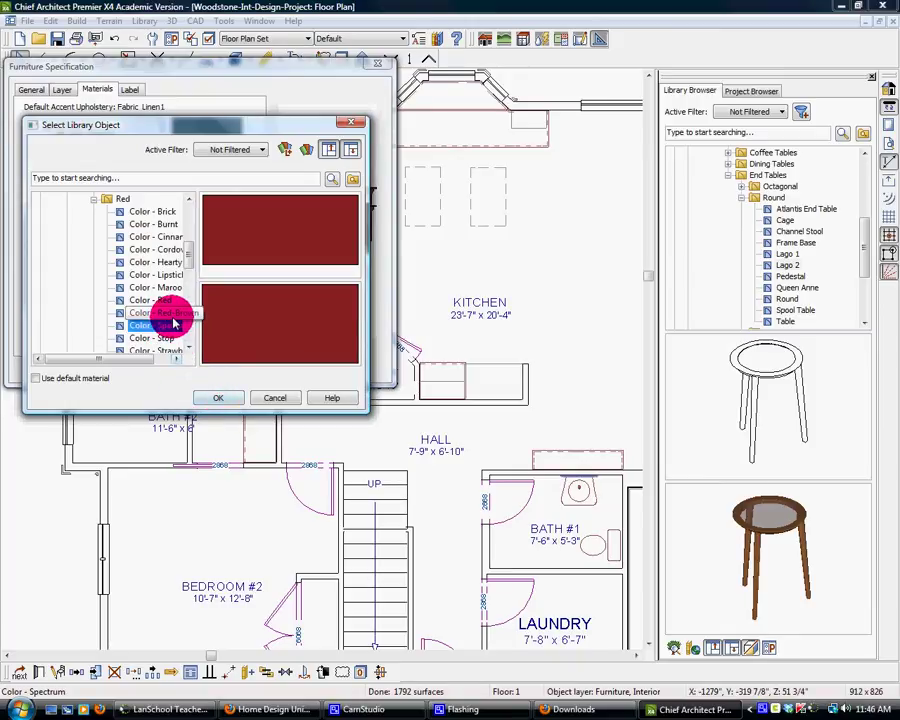
left_click(152, 300)
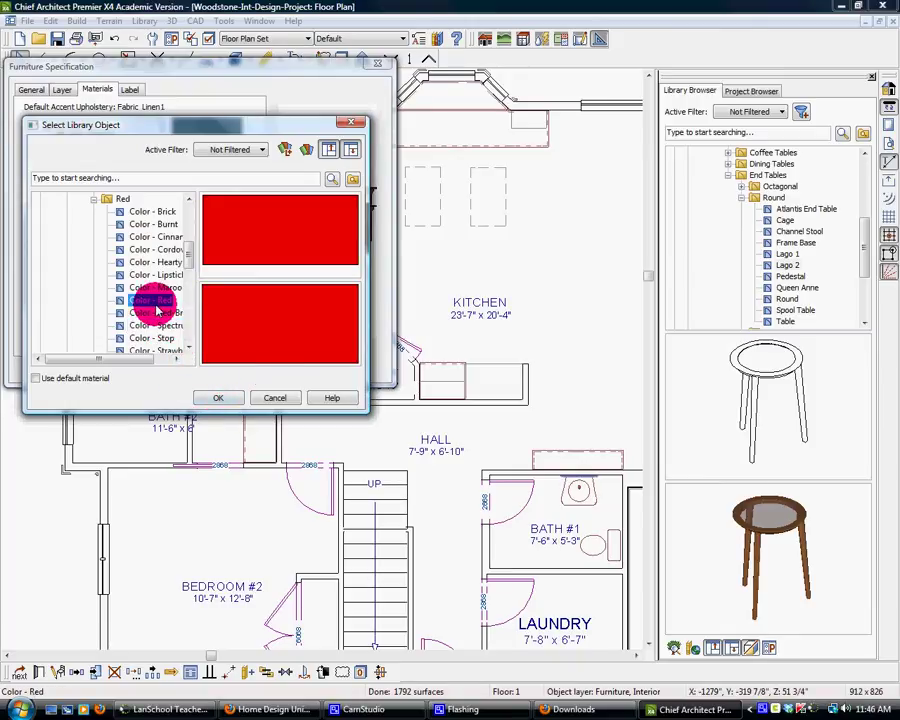
left_click(222, 398)
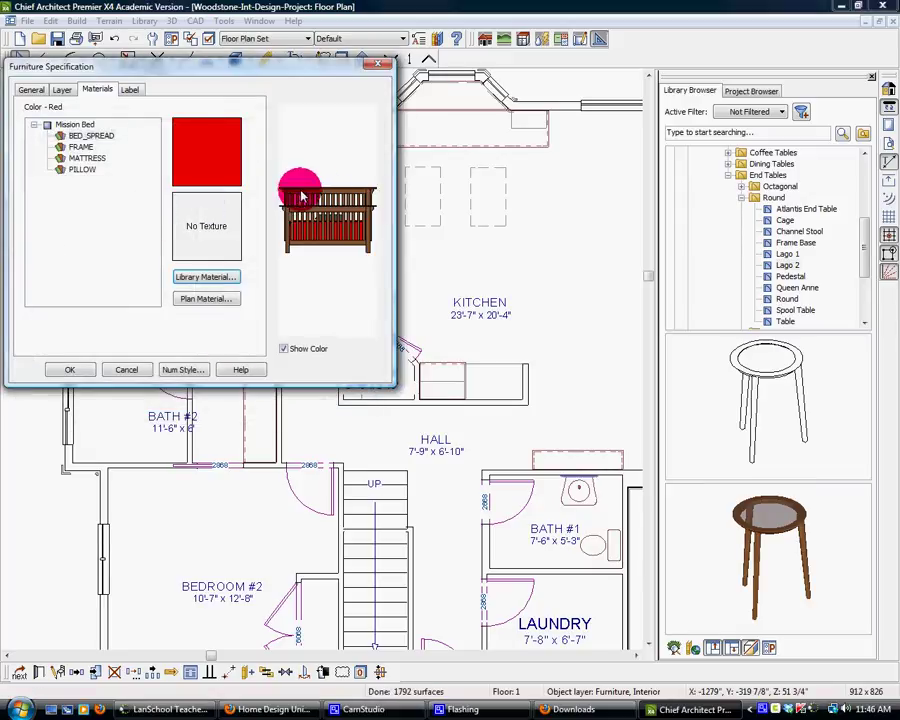
Cancel the reopened bed-spread library and pick the MATTRESS part for a new library material.
left_click(207, 228)
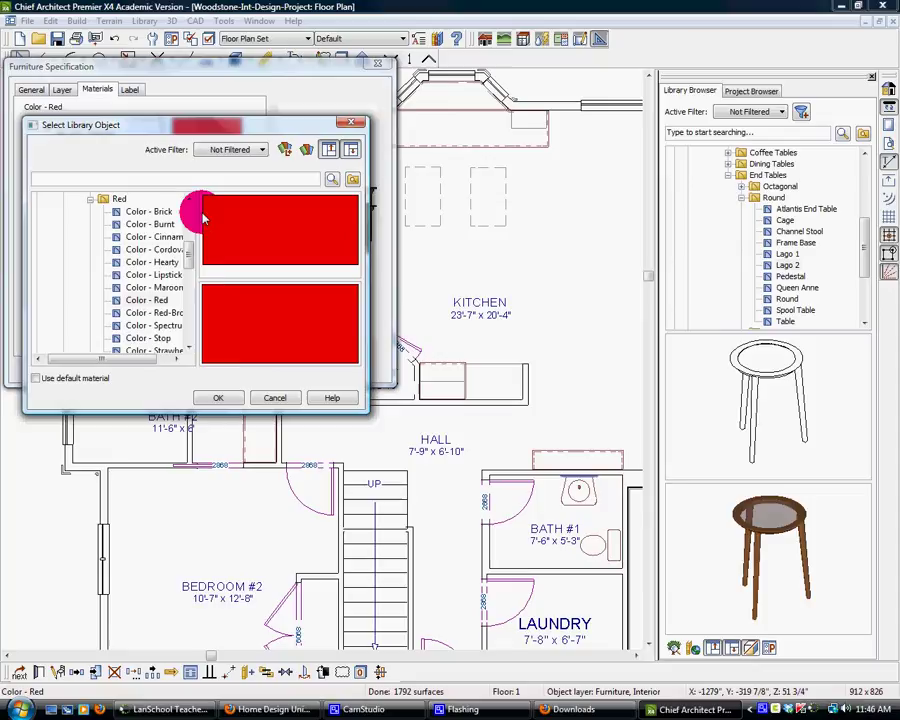
left_click(350, 122)
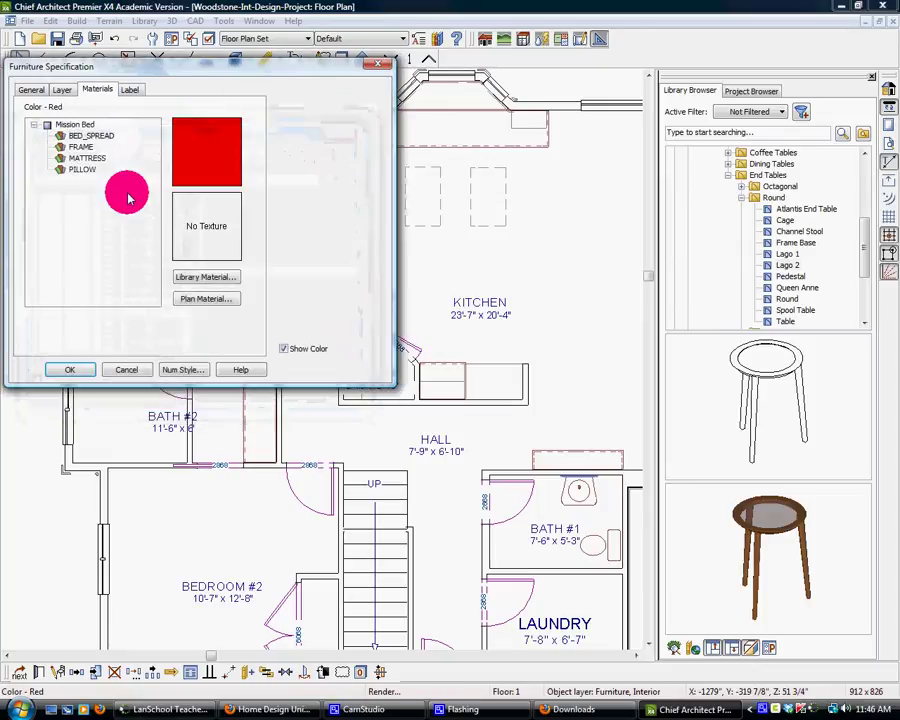
left_click(81, 147)
left_click(85, 158)
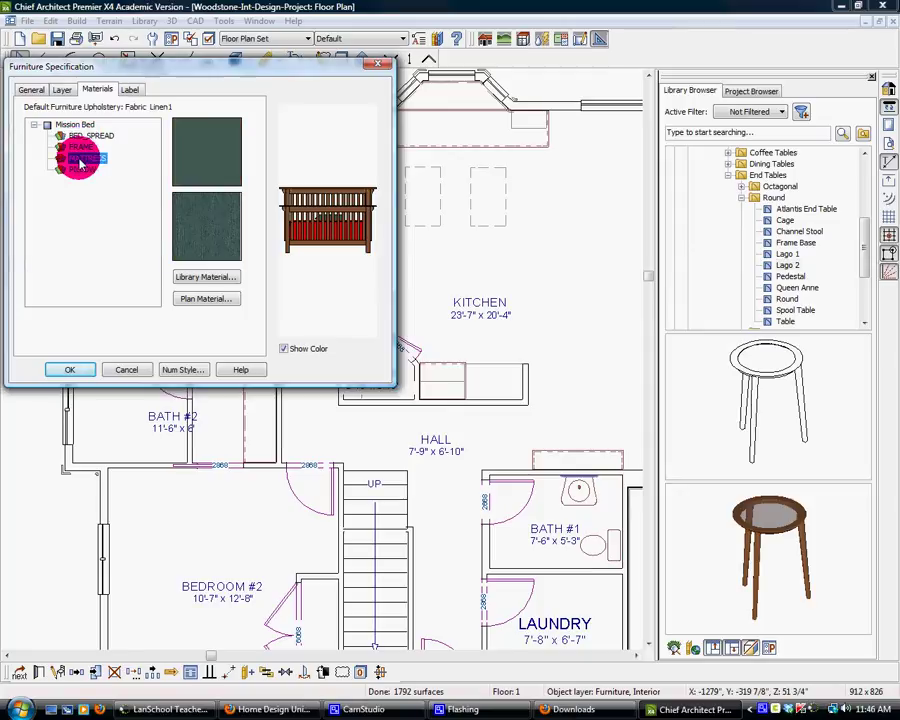
left_click(210, 278)
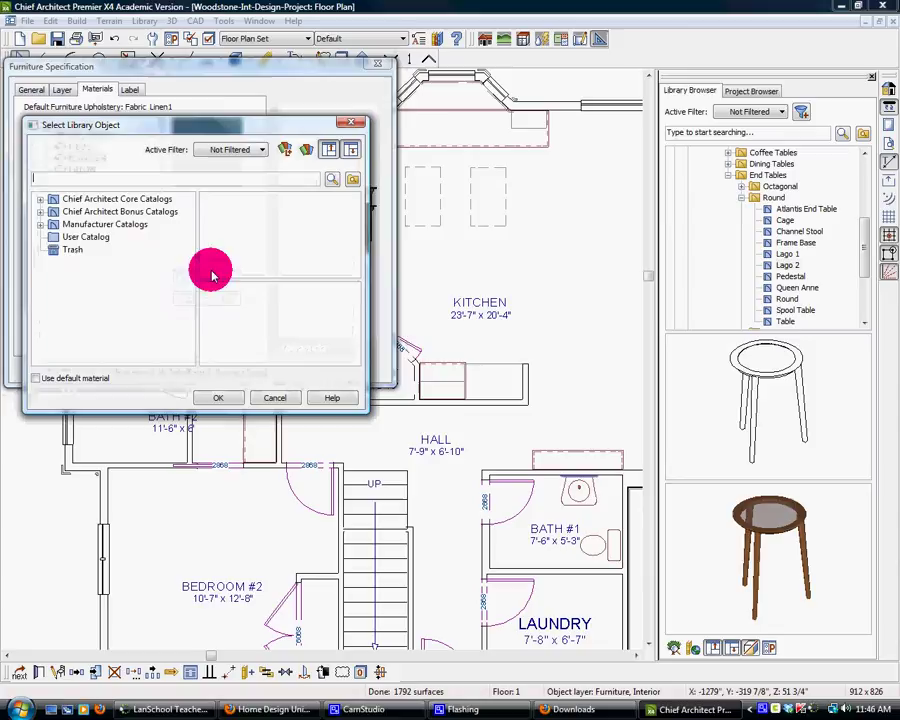
Browse the Generic Colors folders (White/Neutral, Yellow, Blue) in the material library.
double_click(49, 202)
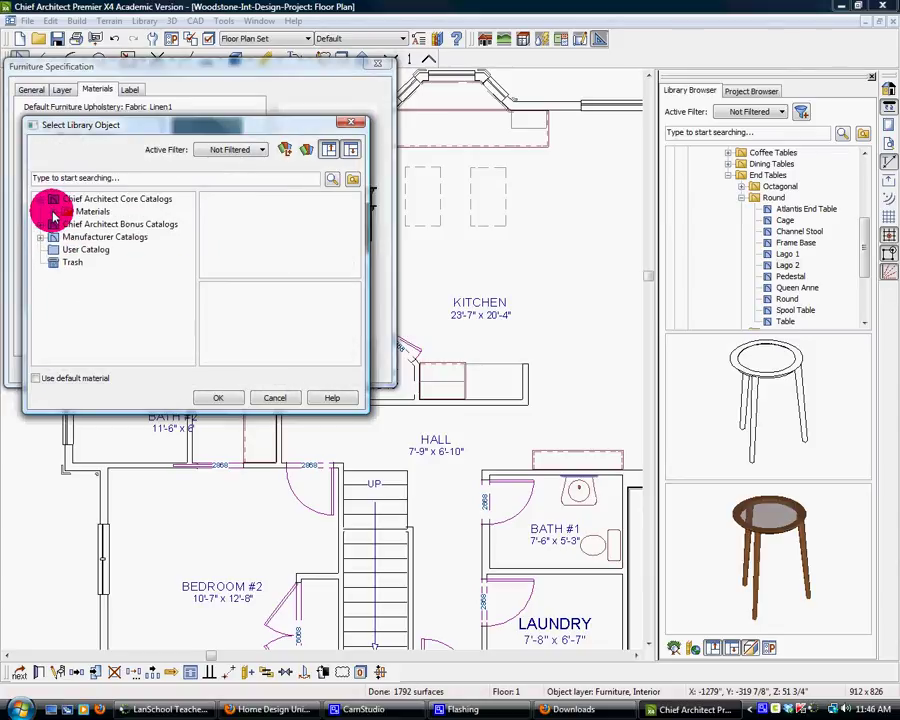
left_click(53, 212)
left_click(64, 236)
left_click(82, 273)
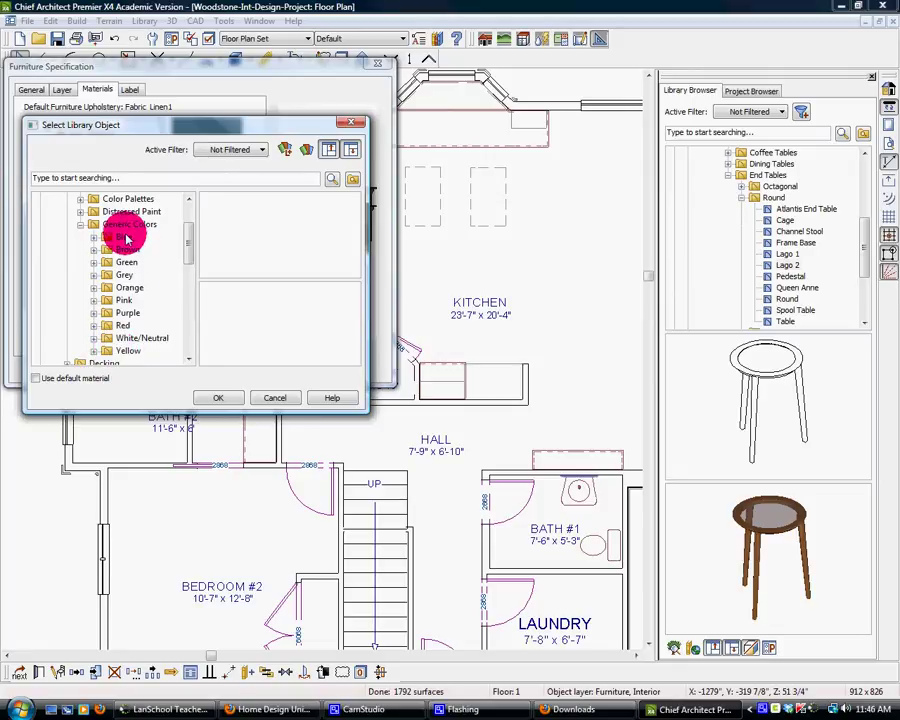
left_click(130, 338)
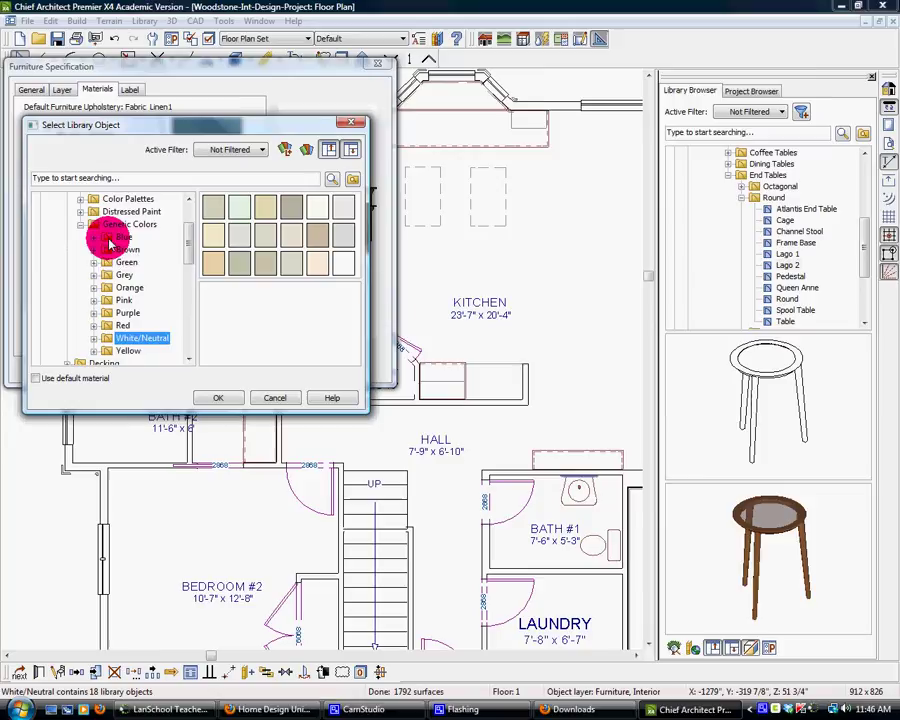
left_click(94, 351)
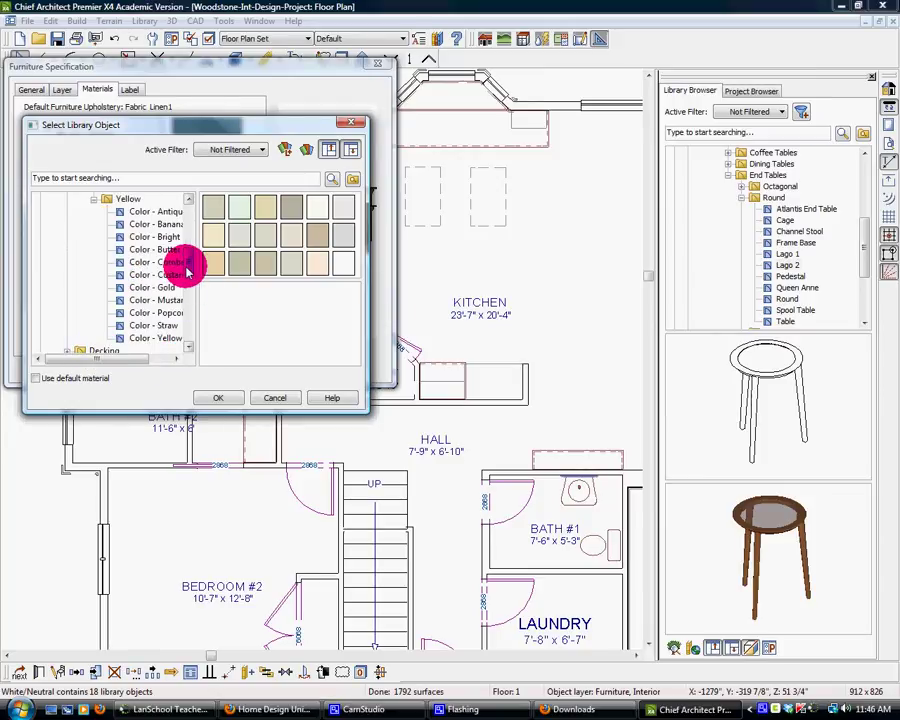
scroll(180, 262, "up", 1)
left_click(93, 220)
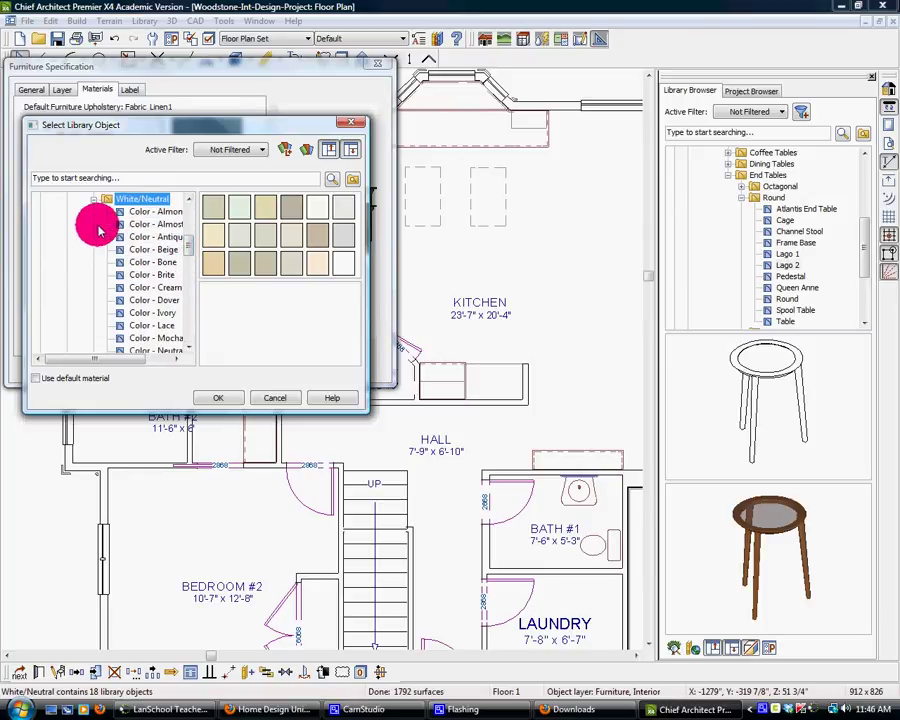
scroll(120, 220, "up", 1)
scroll(97, 242, "up", 2)
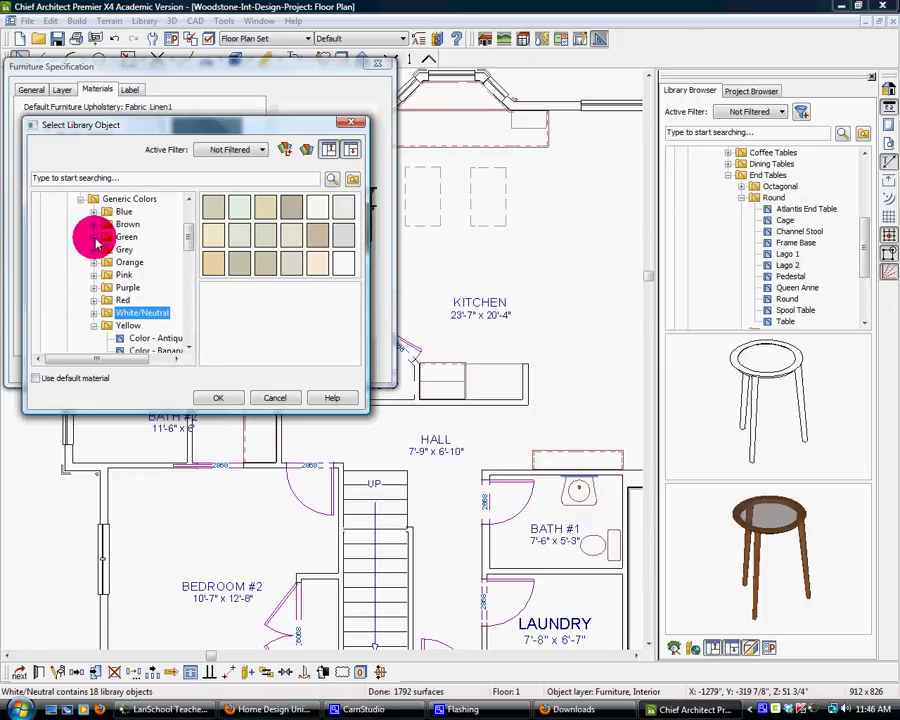
left_click(94, 213)
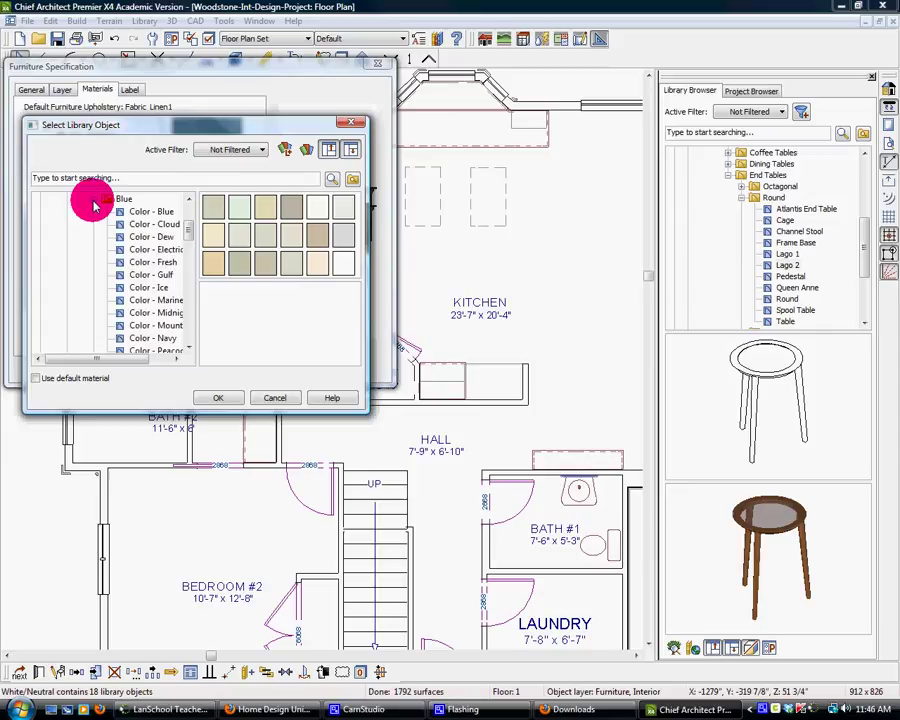
double_click(100, 200)
scroll(110, 270, "down", 3)
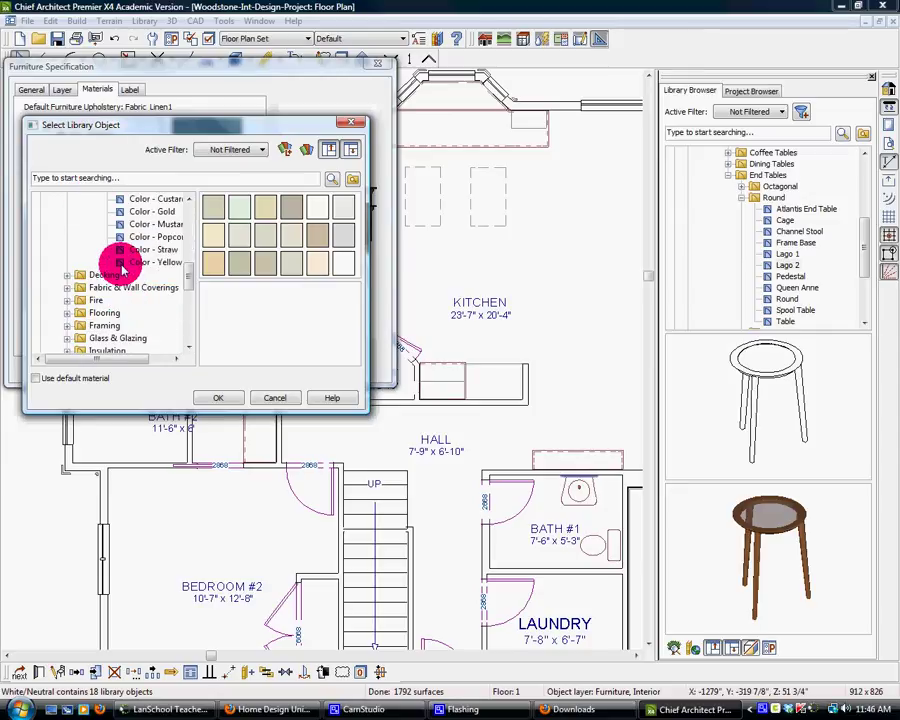
scroll(120, 262, "up", 10)
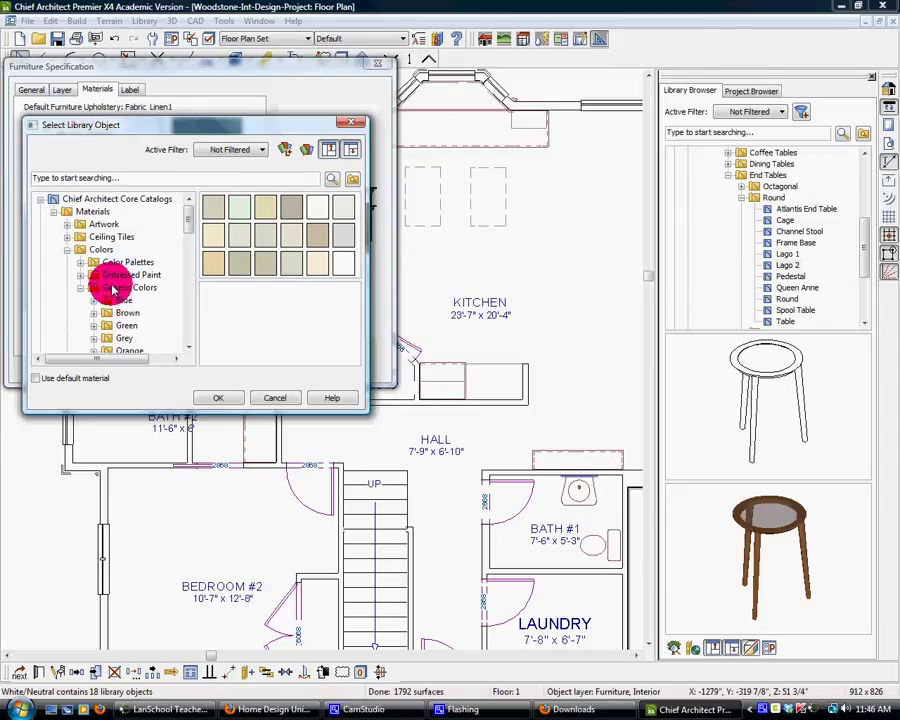
Apply Color - Cocoa from the Glamour color palette after previewing Dusk.
left_click(80, 262)
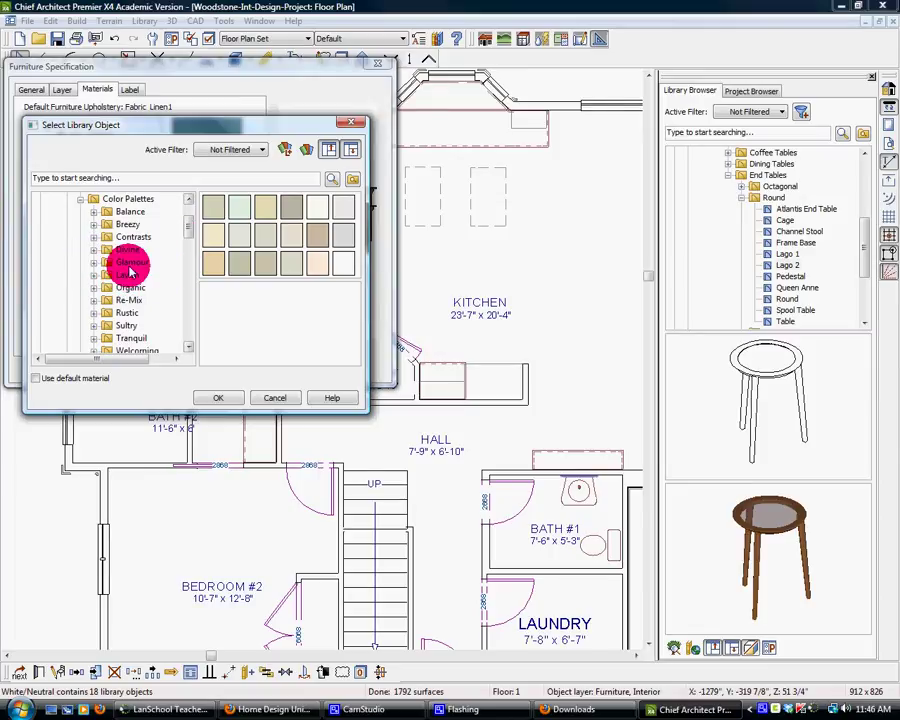
left_click(94, 262)
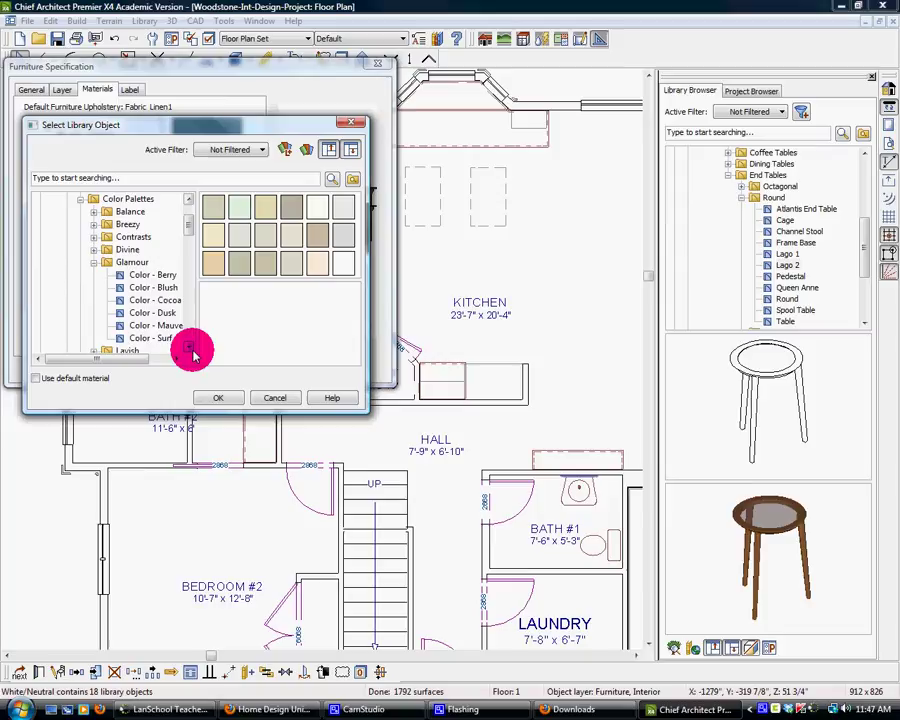
scroll(177, 336, "down", 1)
left_click(160, 300)
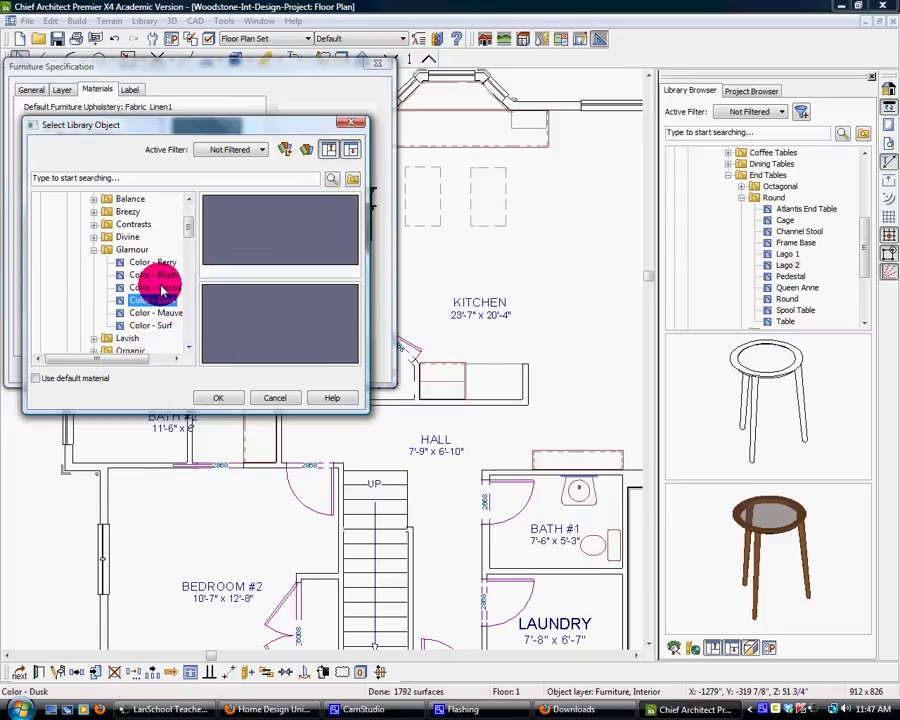
left_click(158, 287)
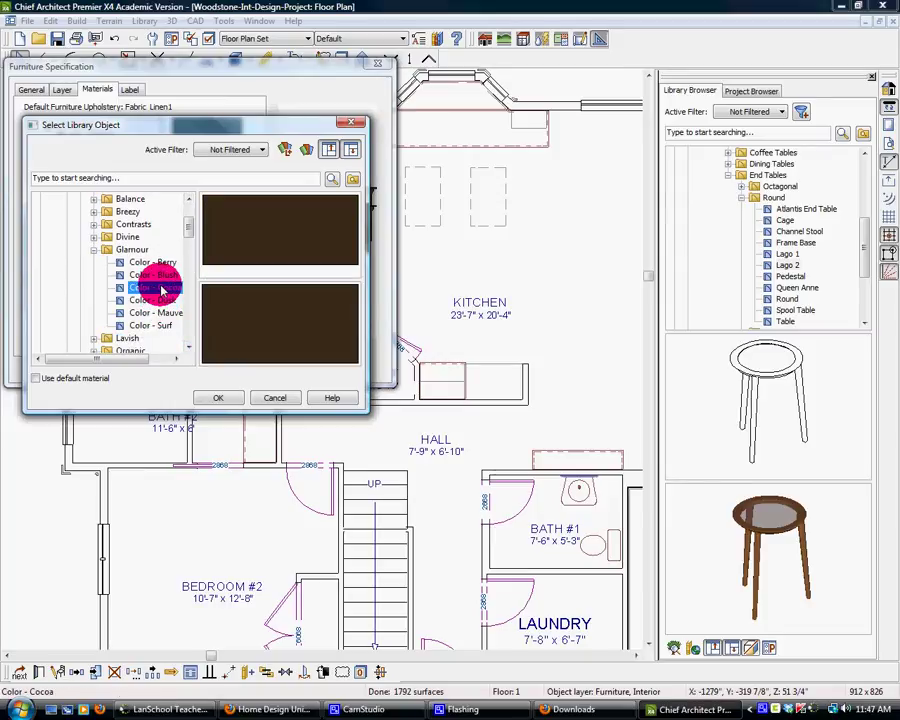
left_click(224, 400)
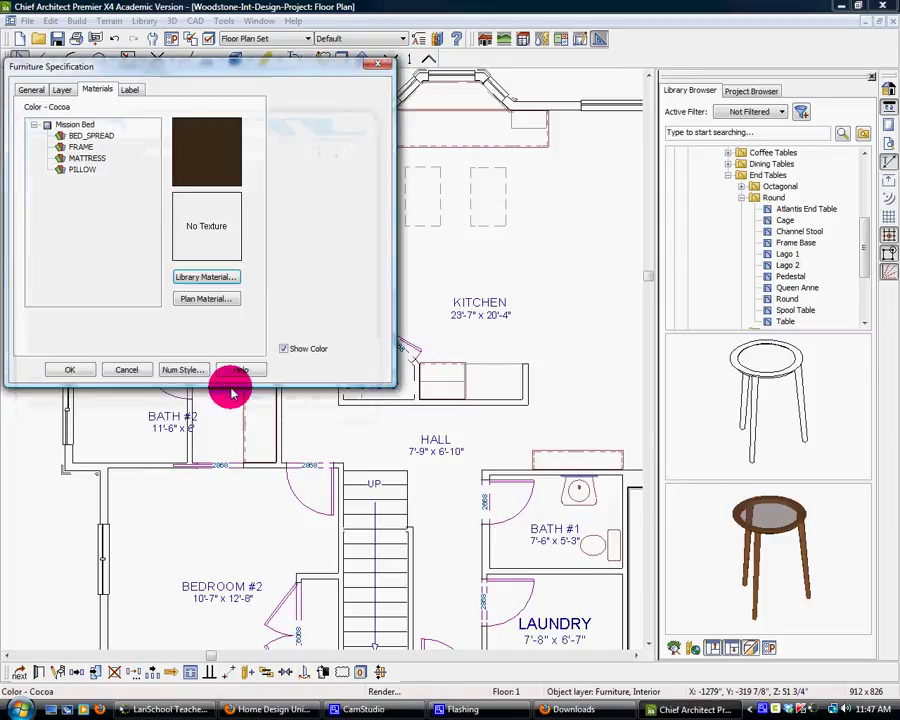
Select the PILLOW part and browse its library to the Fabric & Wall Coverings Gingham fabrics.
left_click(84, 172)
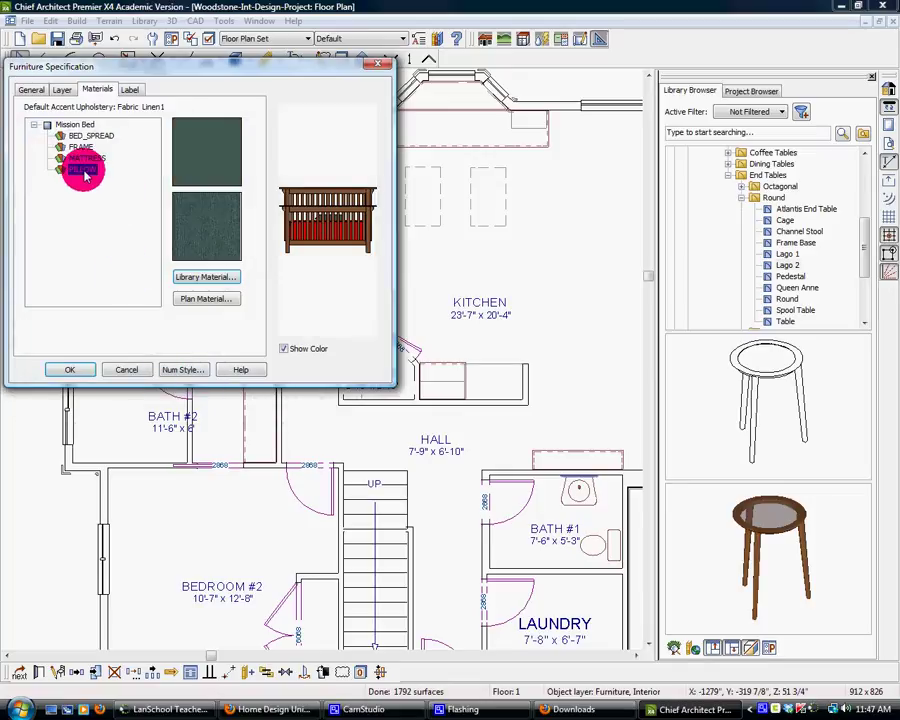
left_click(213, 283)
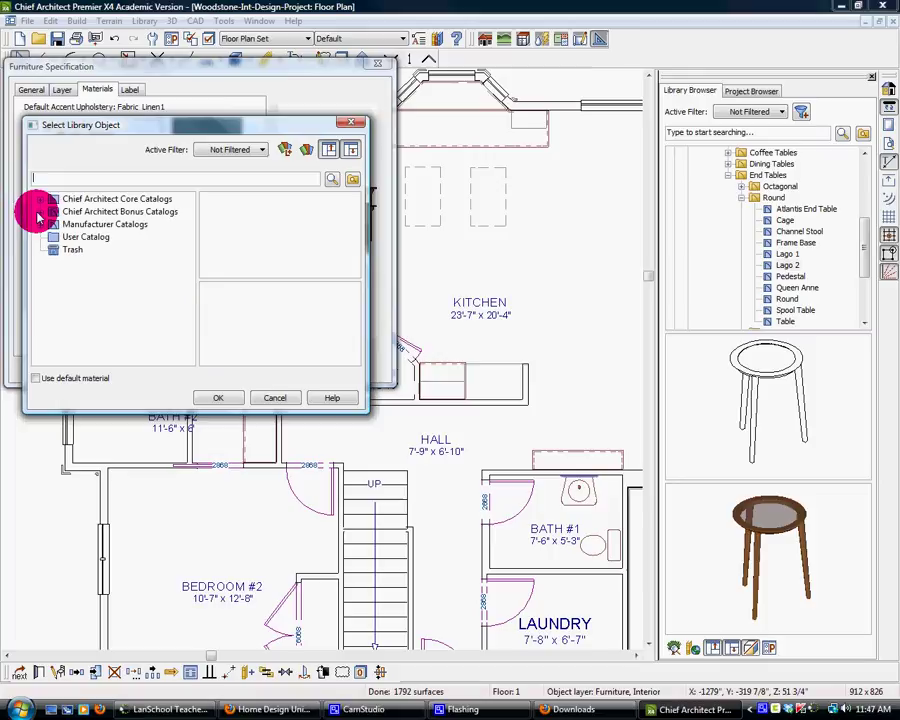
left_click(40, 200)
left_click(54, 212)
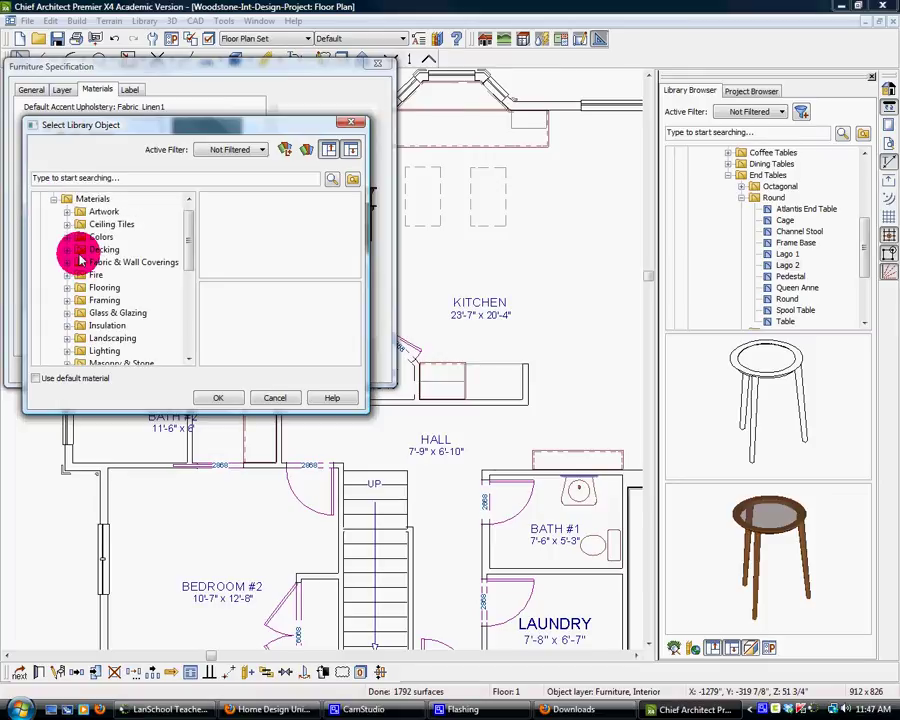
left_click(67, 262)
left_click(82, 282)
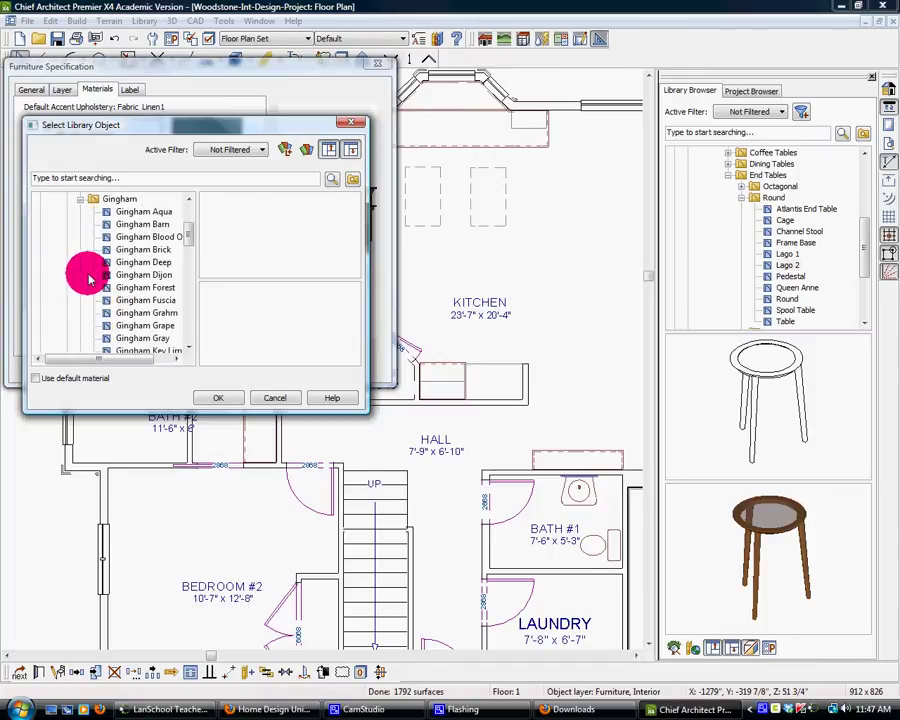
Preview the Gingham fabrics from Dijon through Vanilla.
left_click(156, 276)
left_click(156, 288)
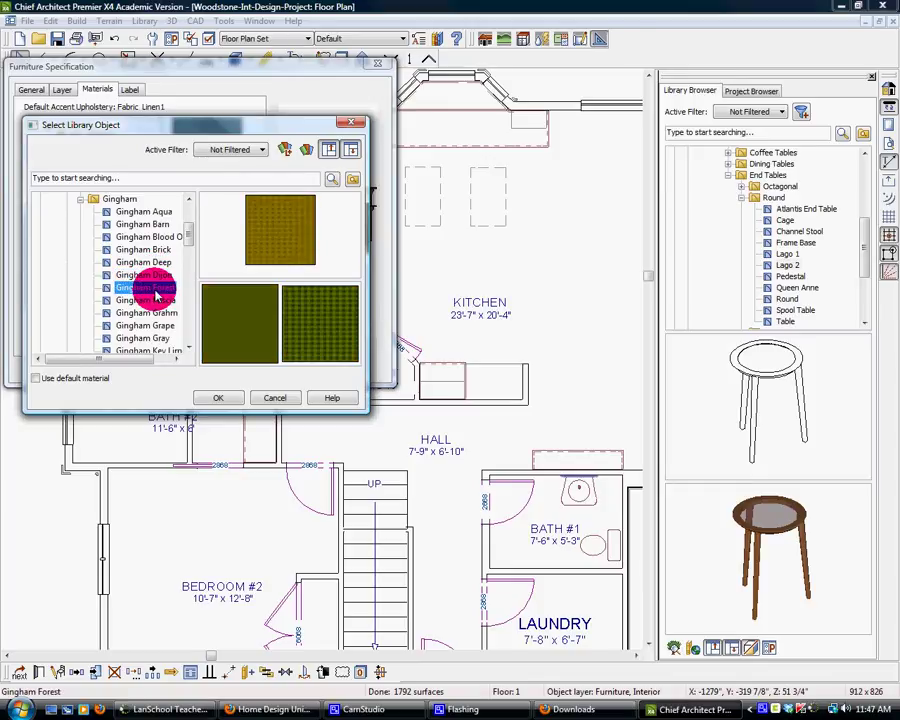
left_click(156, 300)
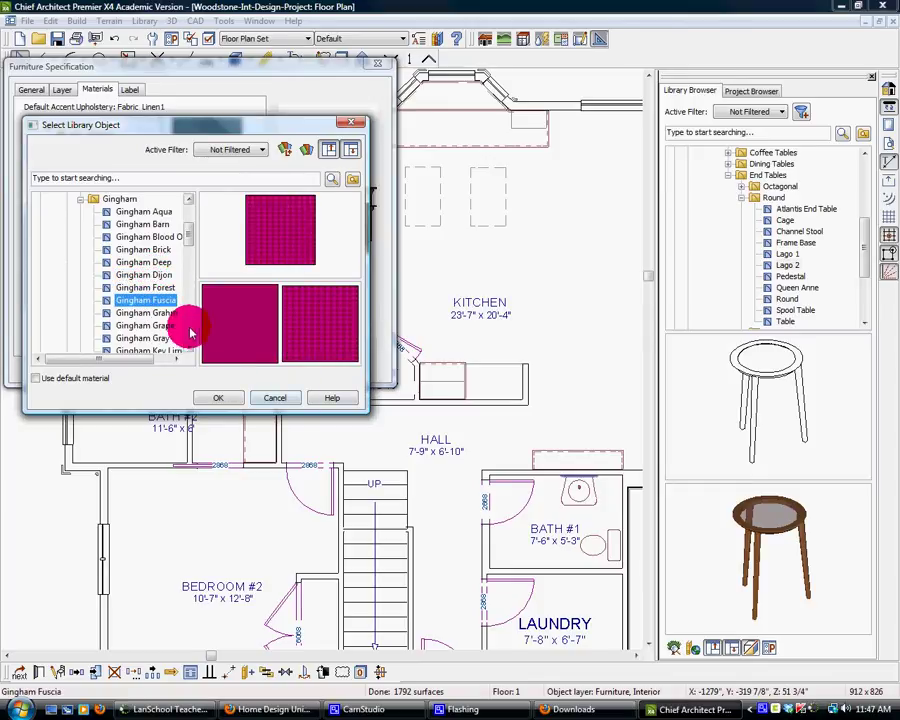
scroll(189, 348, "down", 5)
scroll(189, 348, "down", 9)
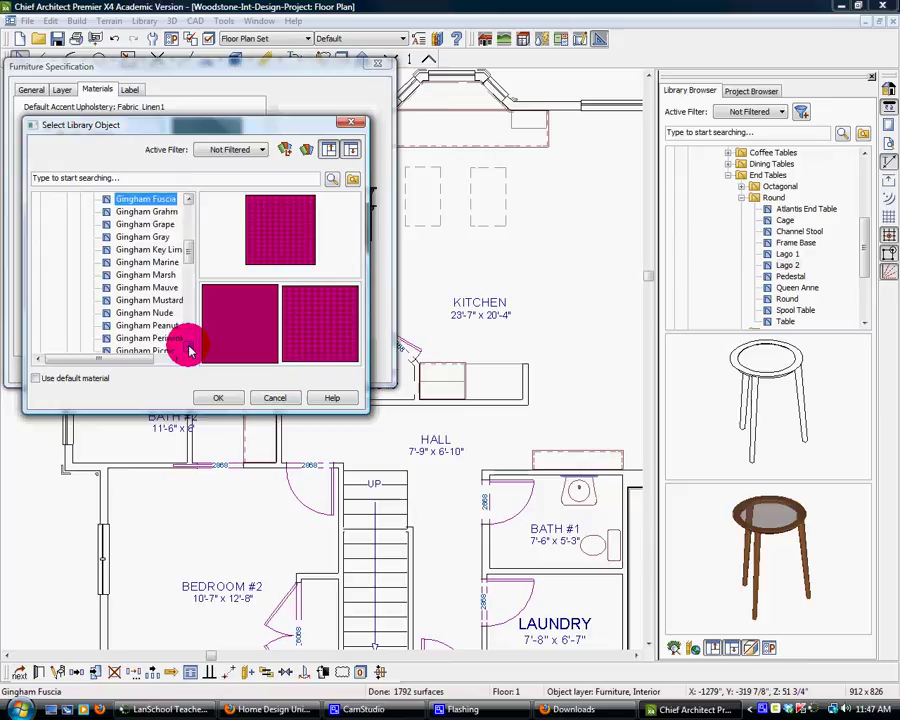
scroll(189, 348, "down", 1)
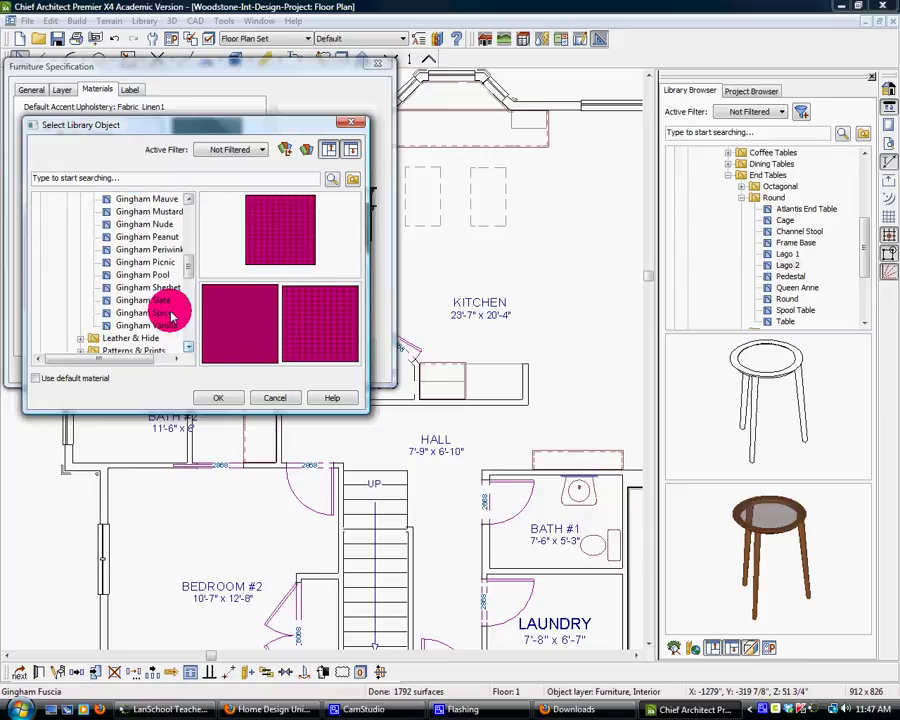
left_click(161, 286)
left_click(163, 300)
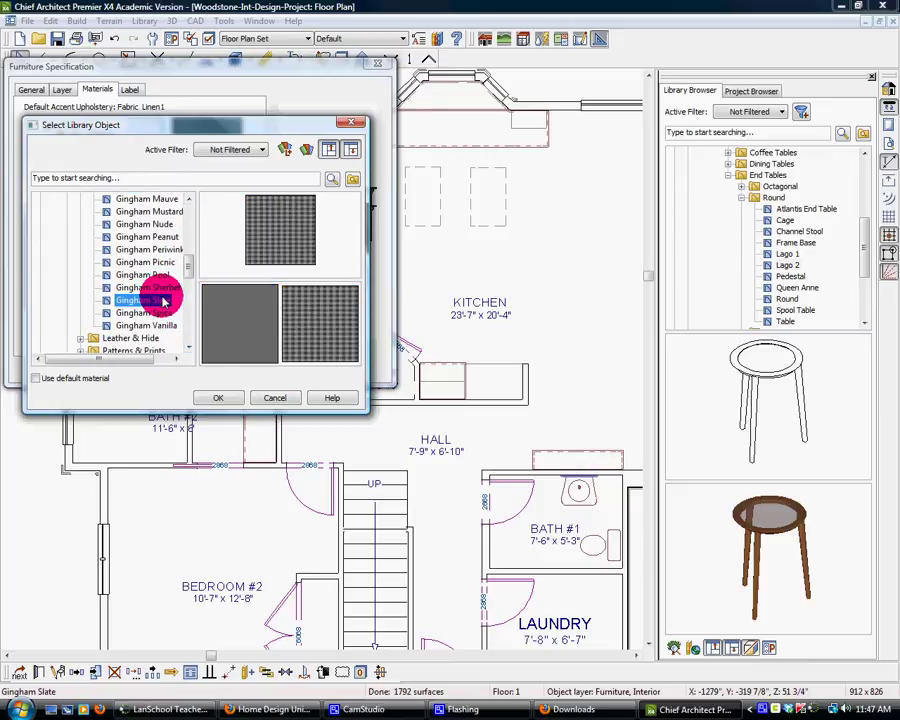
left_click(133, 312)
left_click(130, 326)
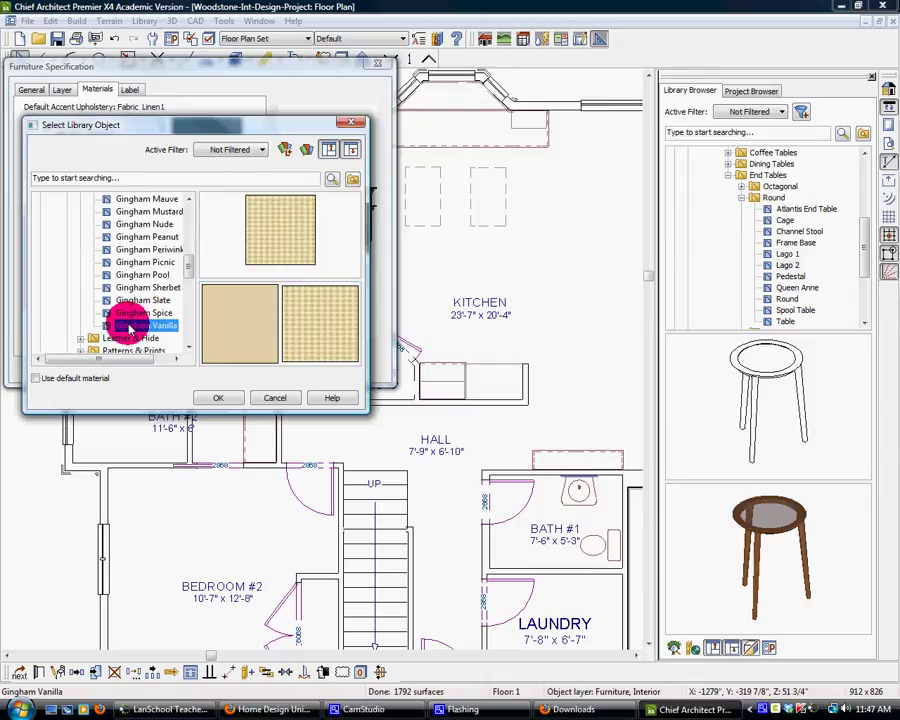
Apply Zebra Hide from Leather & Hide > Exotic to the pillows.
left_click(80, 338)
left_click(103, 313)
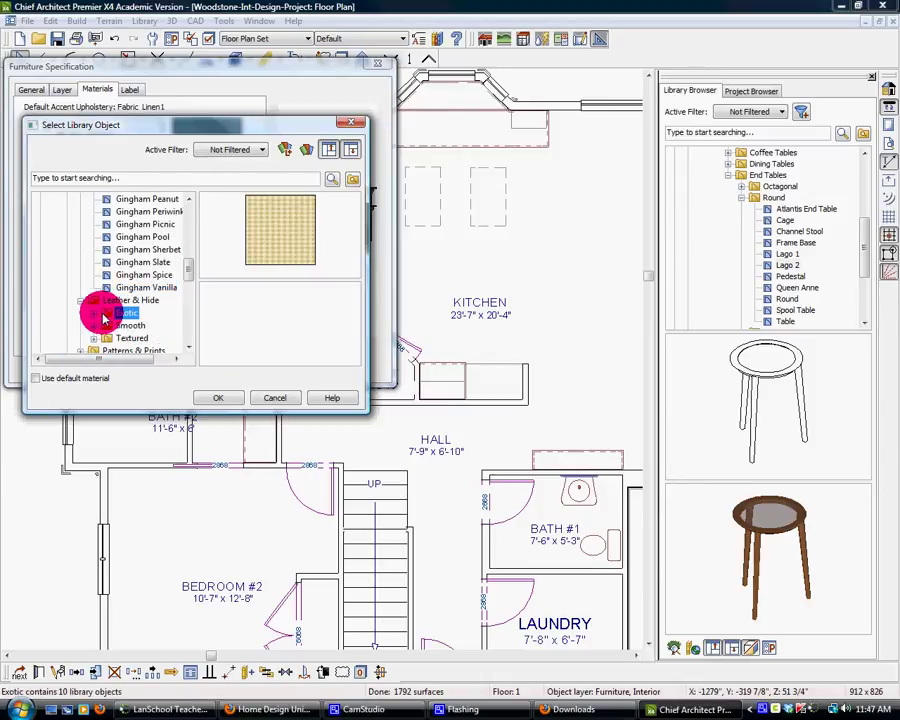
left_click(93, 313)
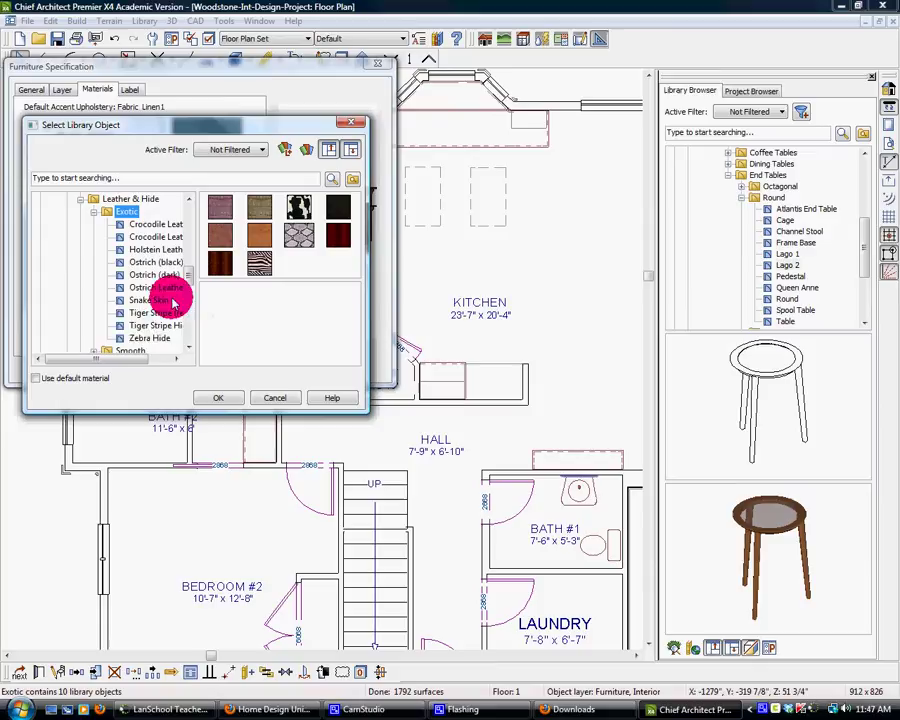
left_click(127, 338)
left_click(228, 398)
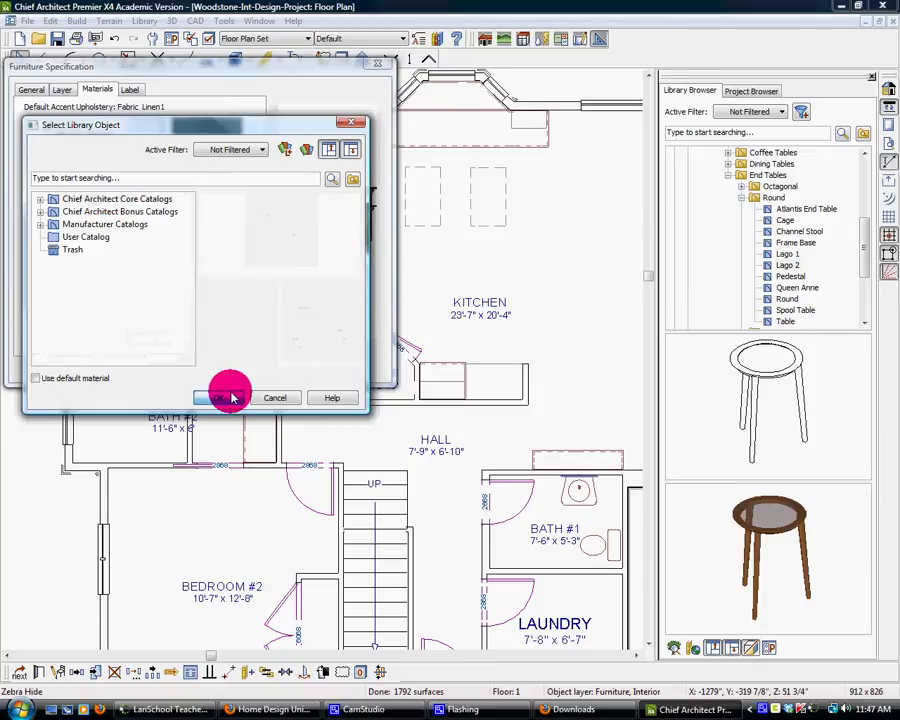
Confirm the bed's red, Cocoa and Zebra Hide materials, inspect it in Camera 2, then return to the floor plan.
left_click(88, 371)
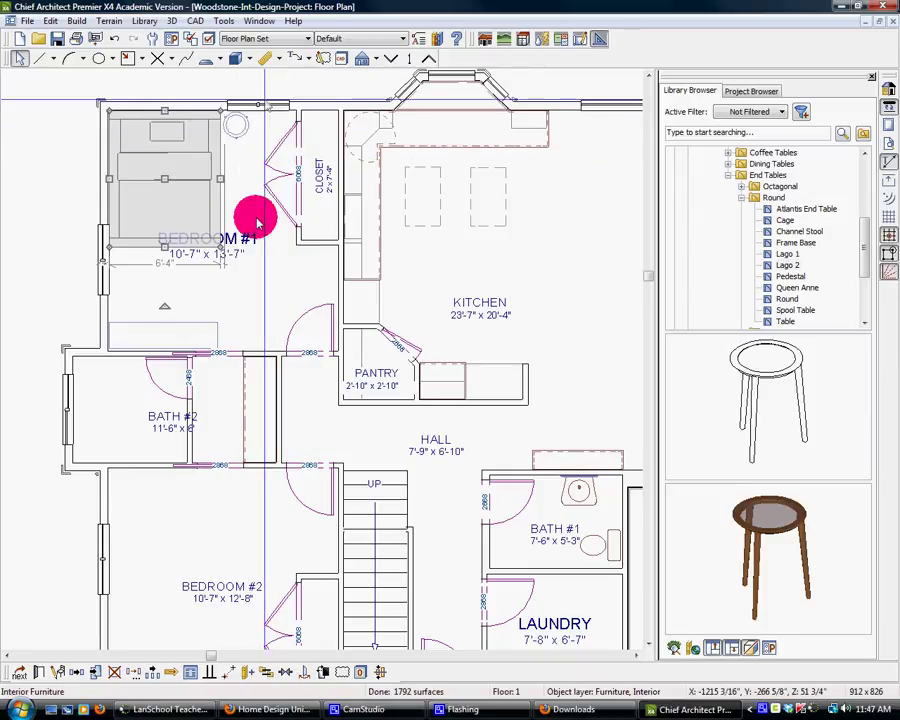
left_click(259, 21)
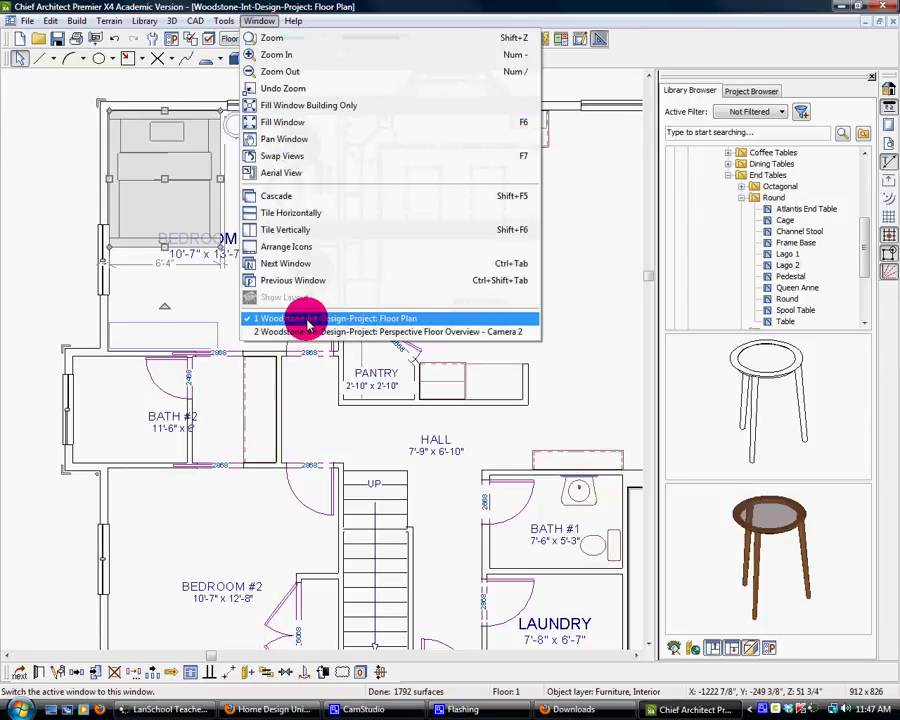
left_click(306, 332)
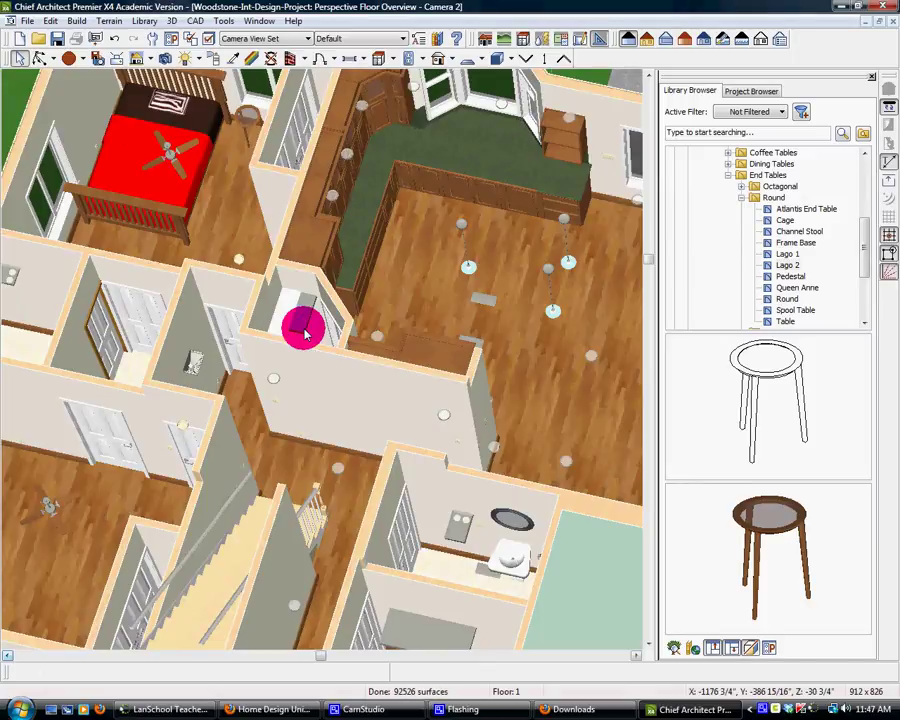
left_click(160, 103)
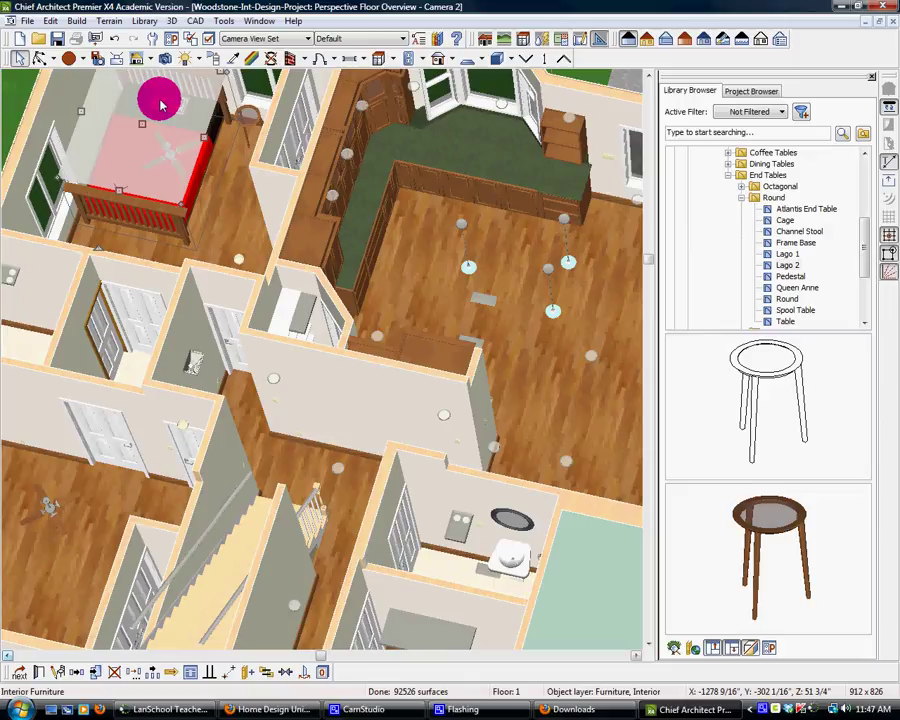
left_click(259, 20)
left_click(328, 319)
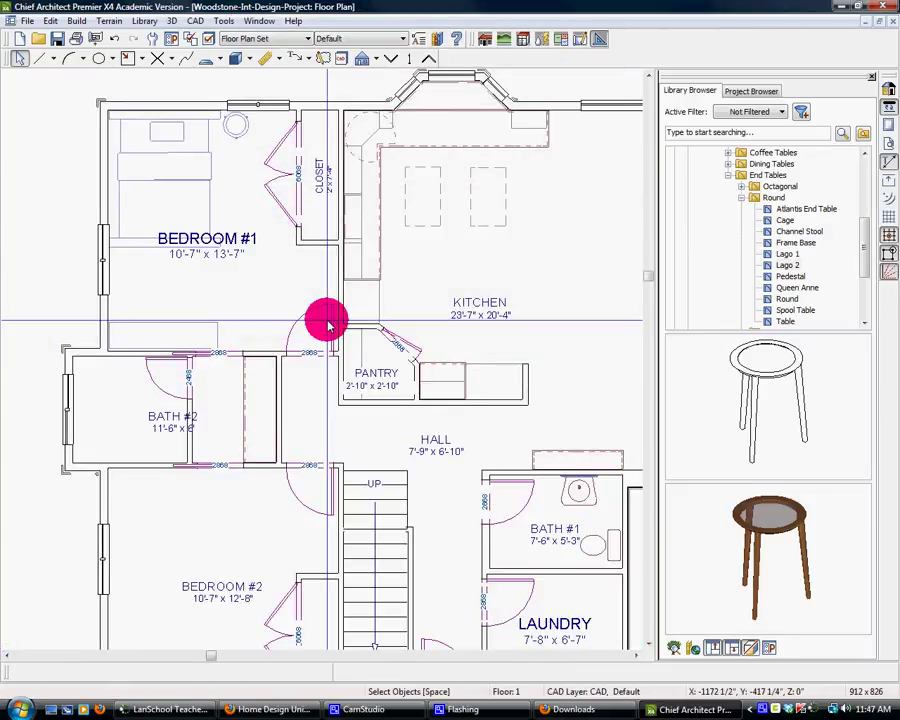
Create the Cross Section 3 wall elevation by aiming a camera at Bedroom #1's window wall.
left_click(172, 21)
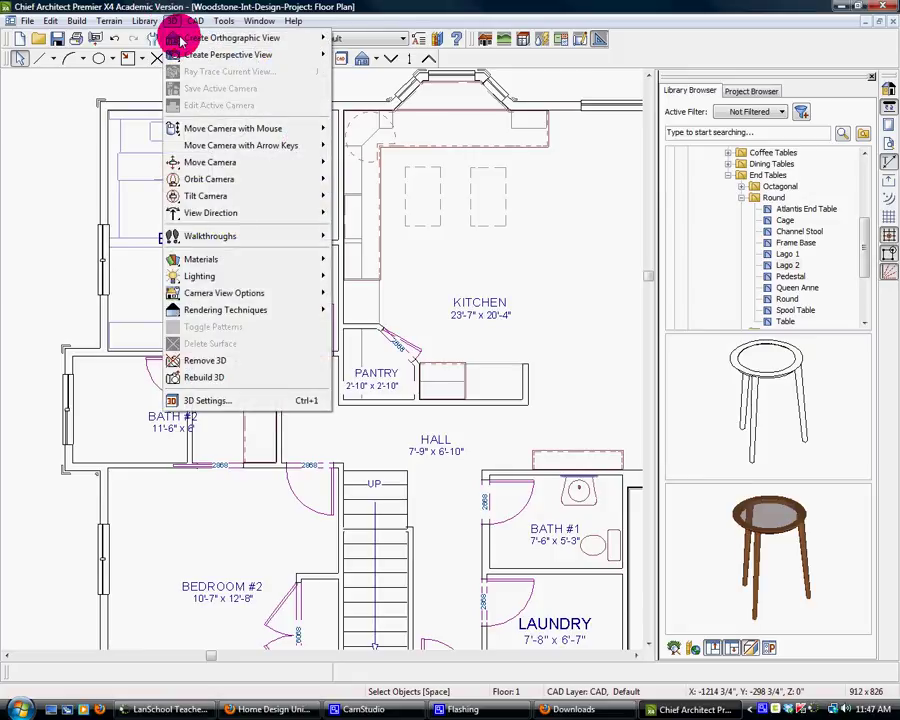
mouse_move(177, 38)
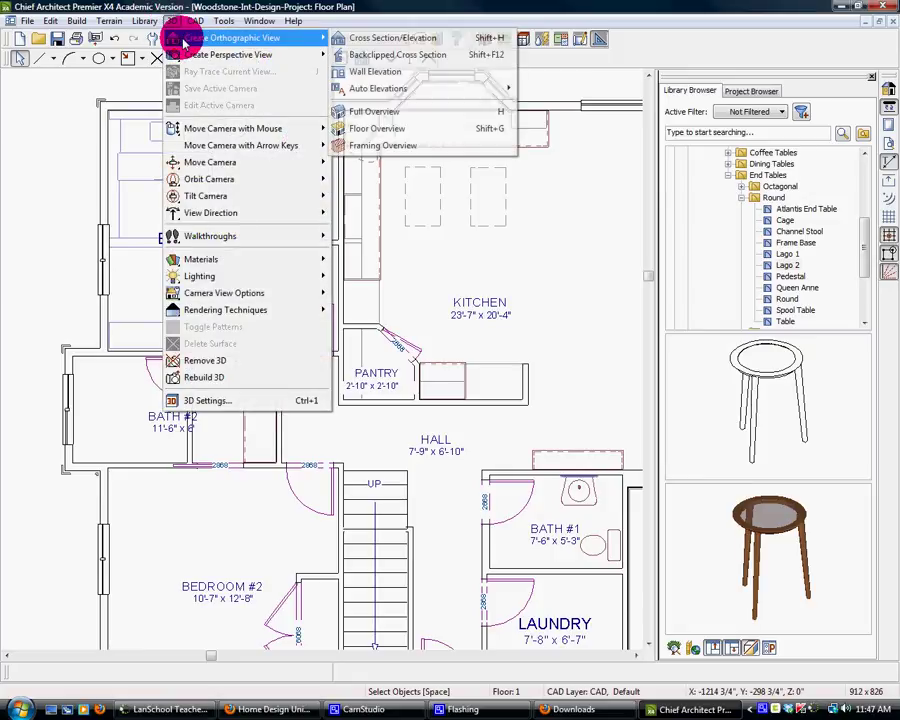
left_click(366, 73)
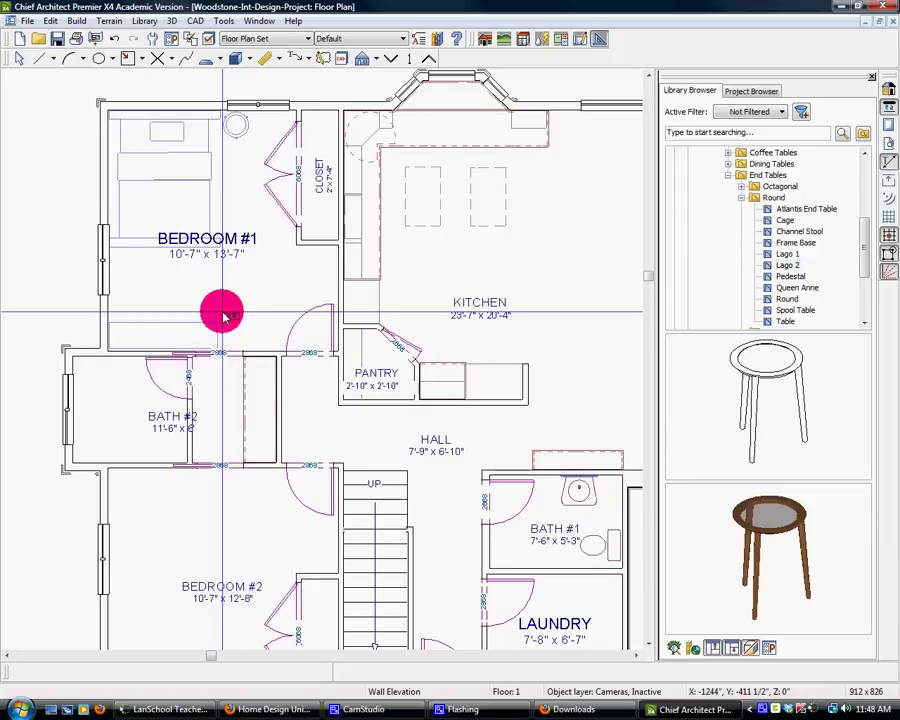
left_click_drag(220, 310, 219, 283)
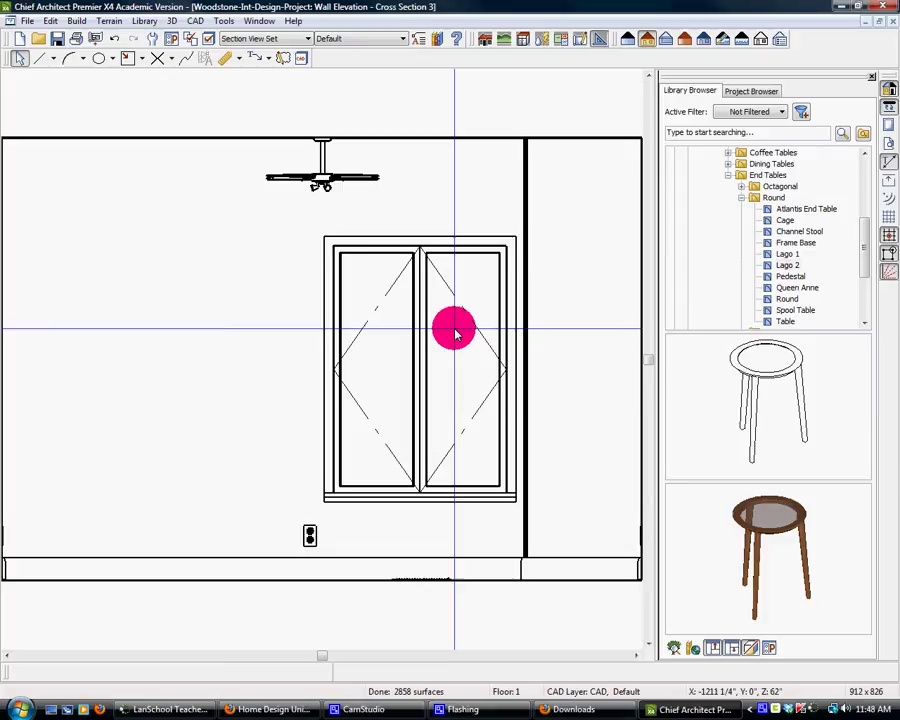
Turn on display of the Furniture, Interior and Furniture, Exterior layers in Layer Display Options.
left_click(208, 39)
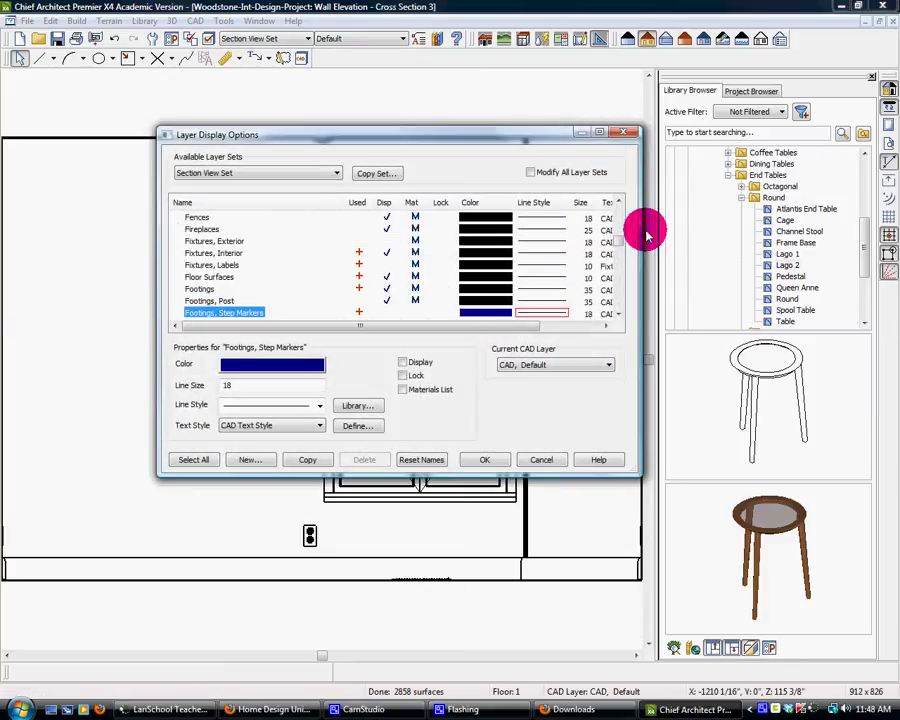
scroll(620, 316, "down", 4)
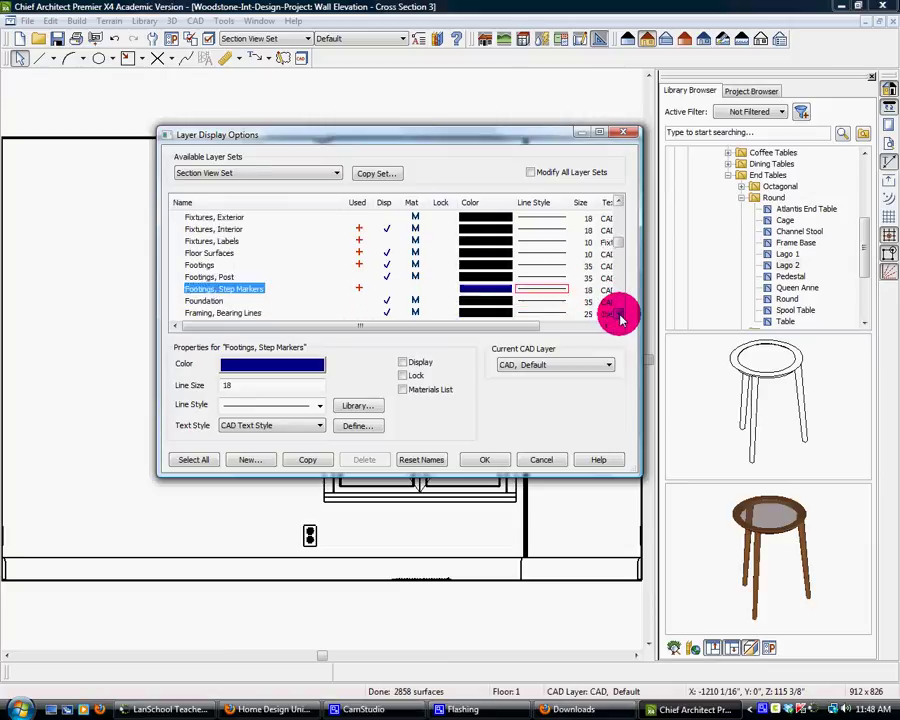
scroll(620, 316, "down", 2)
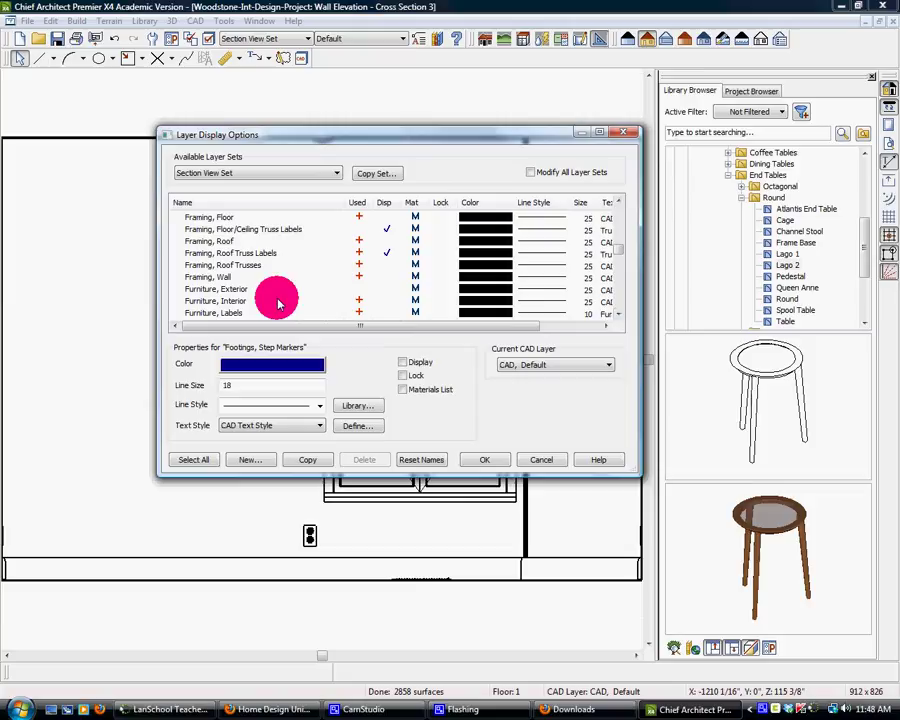
left_click(387, 301)
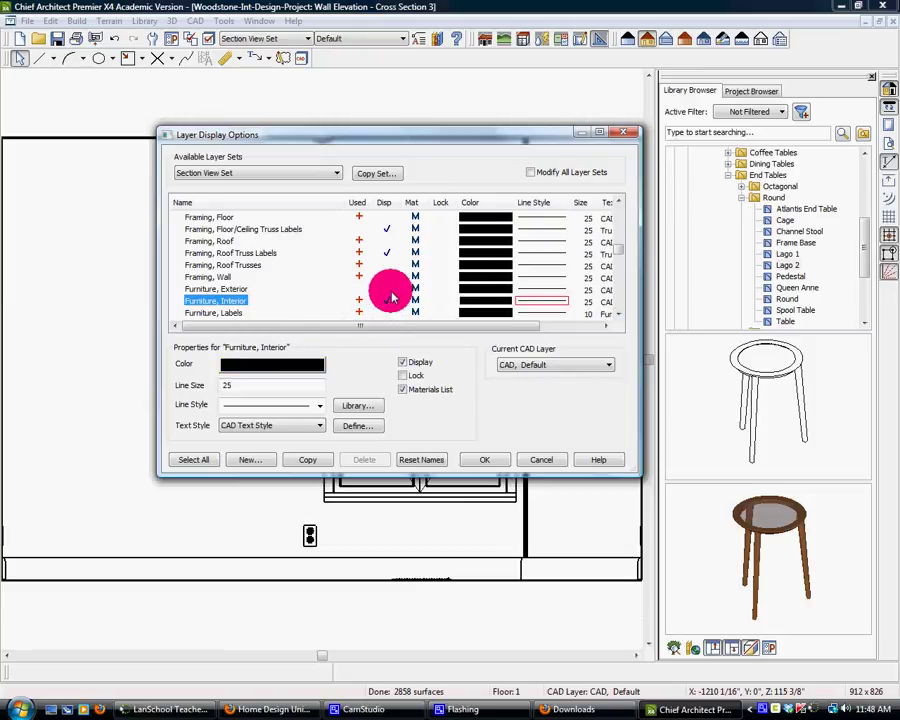
left_click(387, 289)
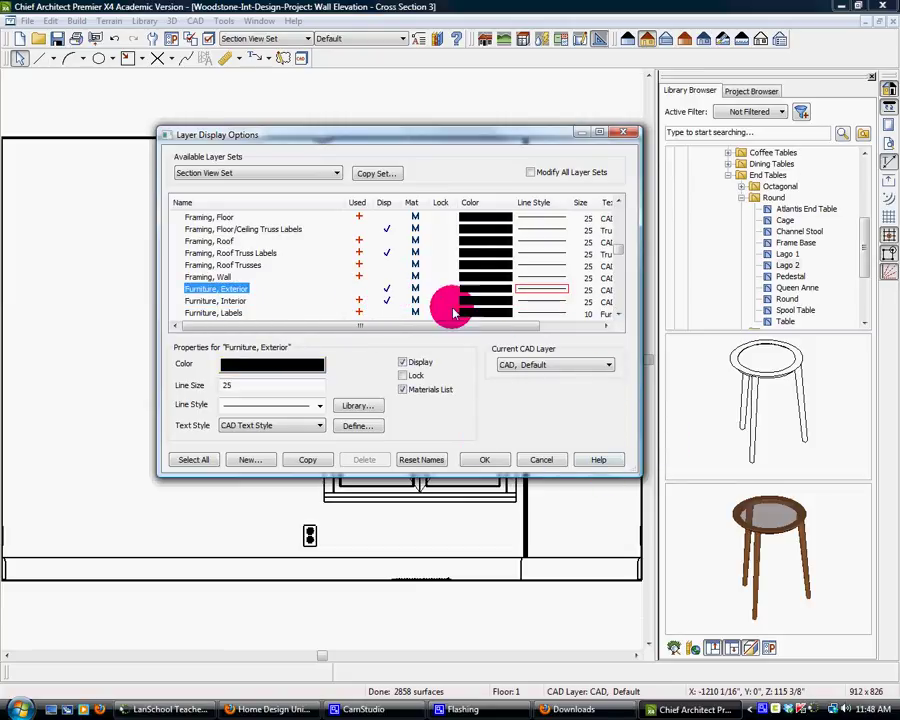
left_click(489, 461)
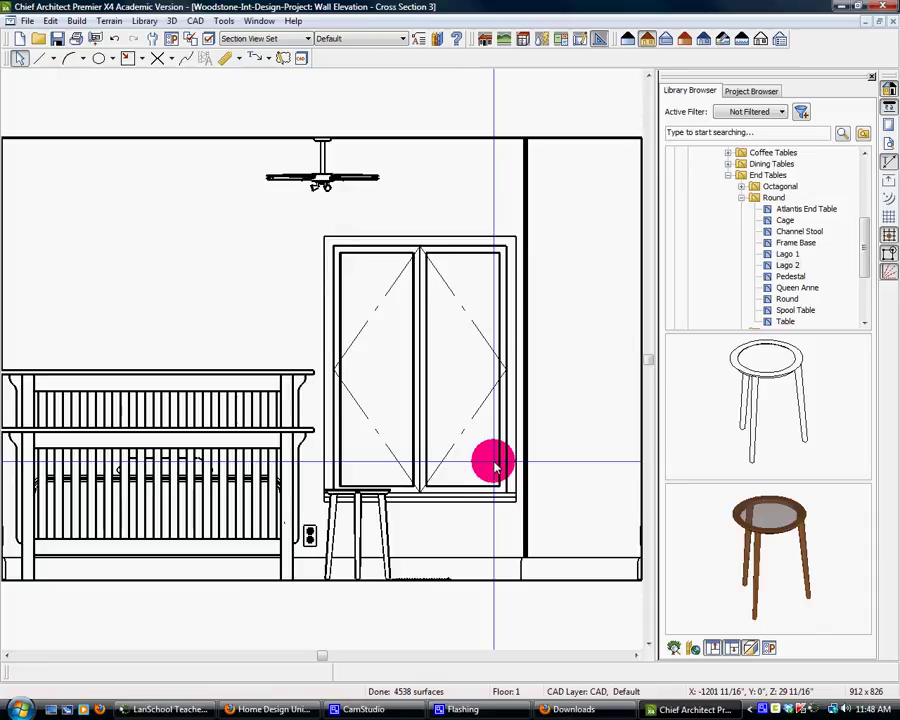
Reopen Layer Display Options and recheck that both Furniture layers stay displayed.
left_click(209, 40)
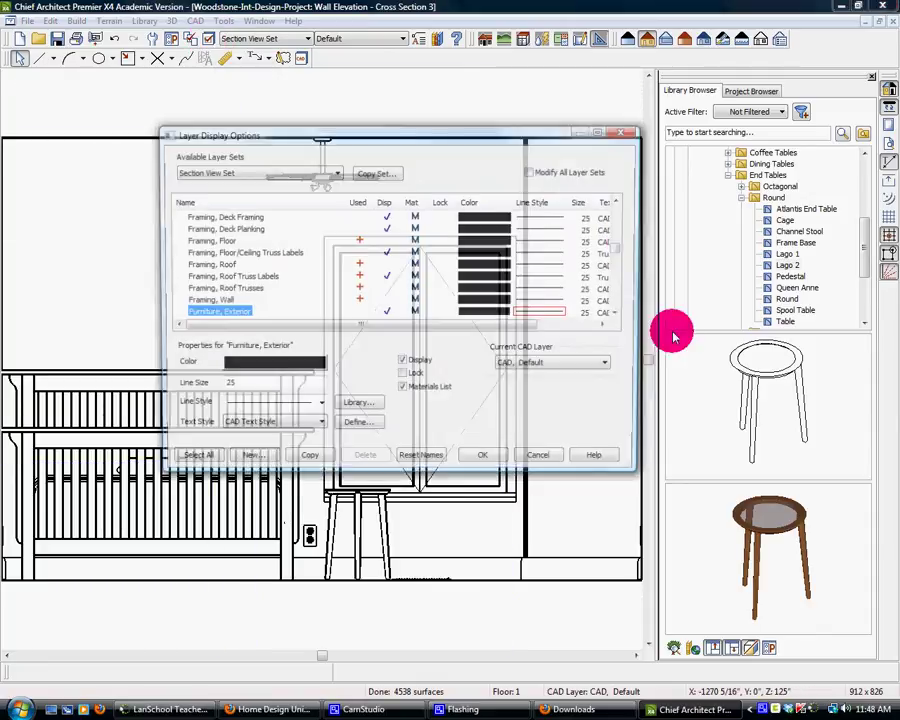
left_click(386, 312)
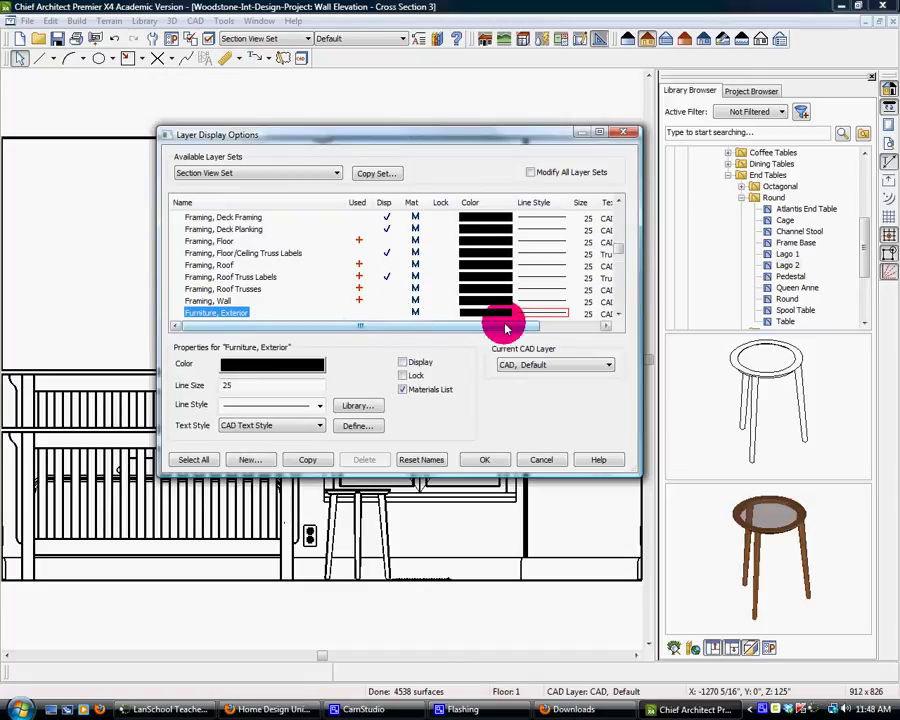
left_click(616, 314)
left_click(381, 313)
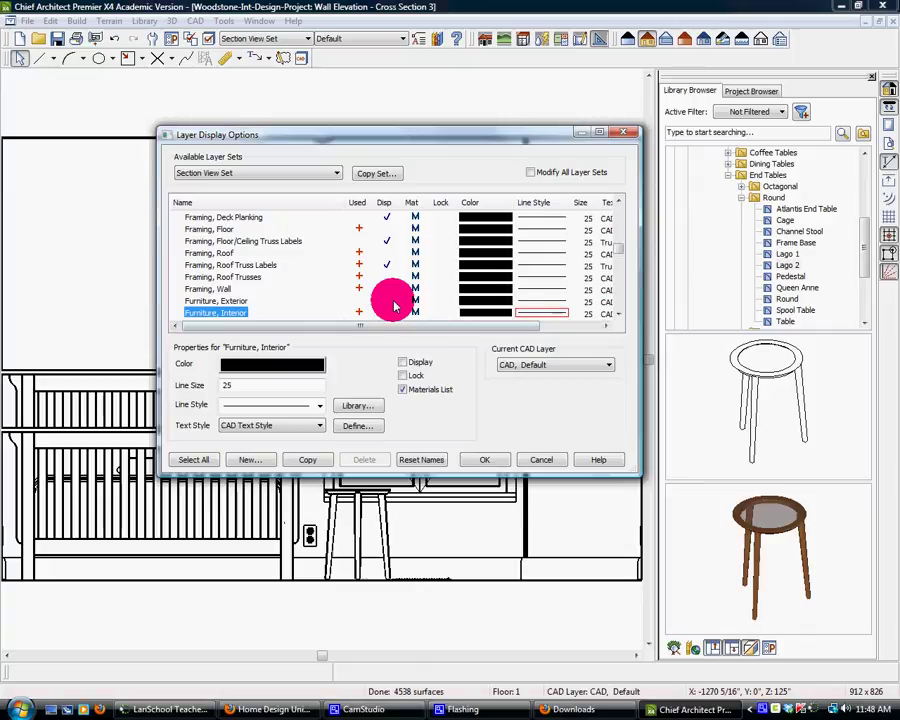
left_click(387, 300)
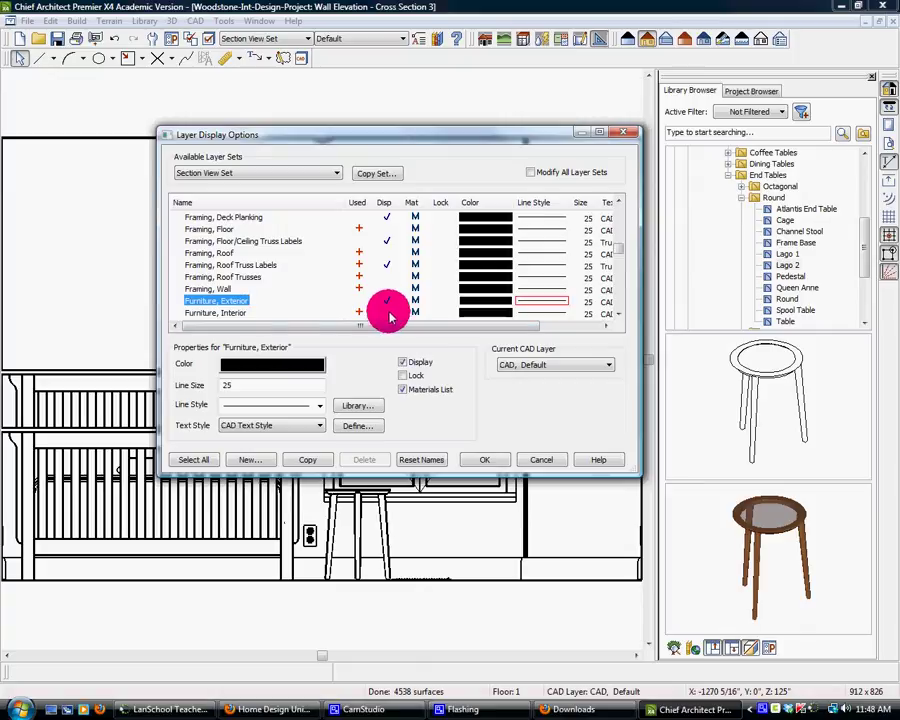
Close Layer Display Options, then raise the double window's bottom edge and undo the resize.
left_click(486, 460)
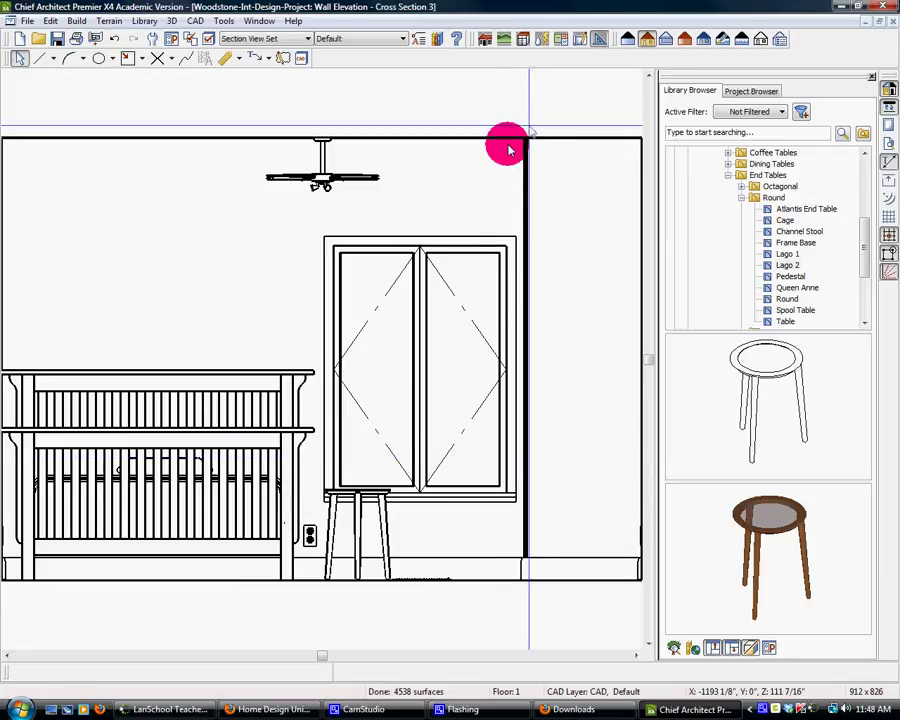
left_click(421, 243)
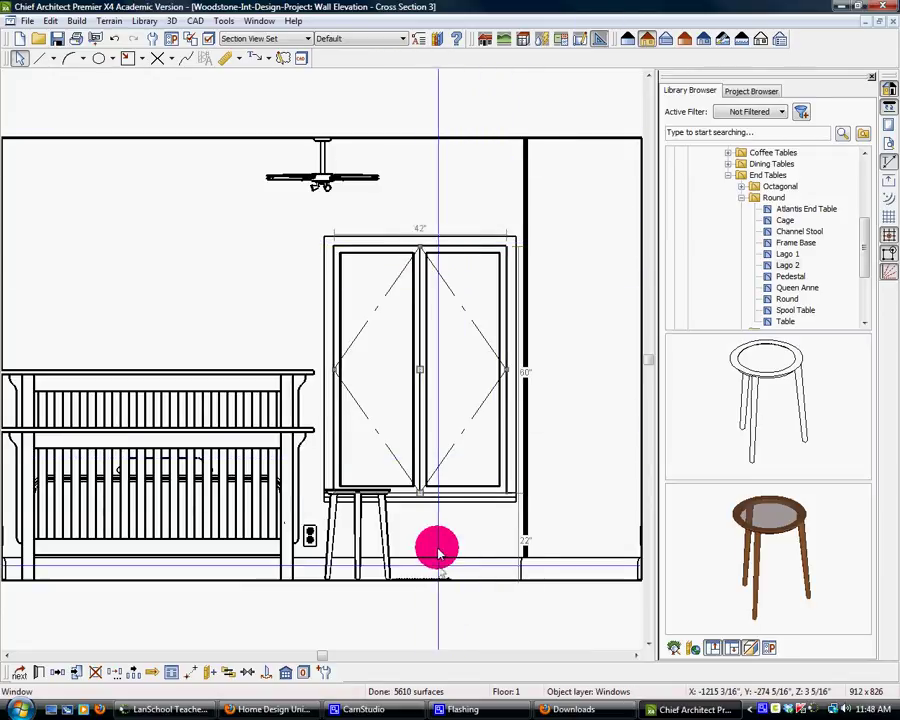
left_click_drag(420, 495, 417, 368)
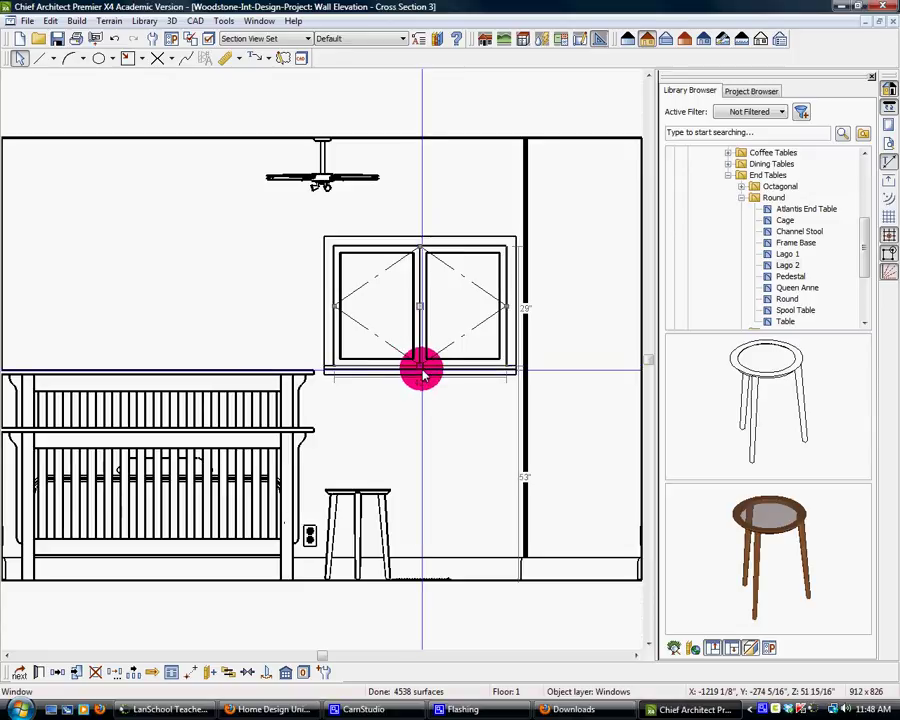
left_click(116, 38)
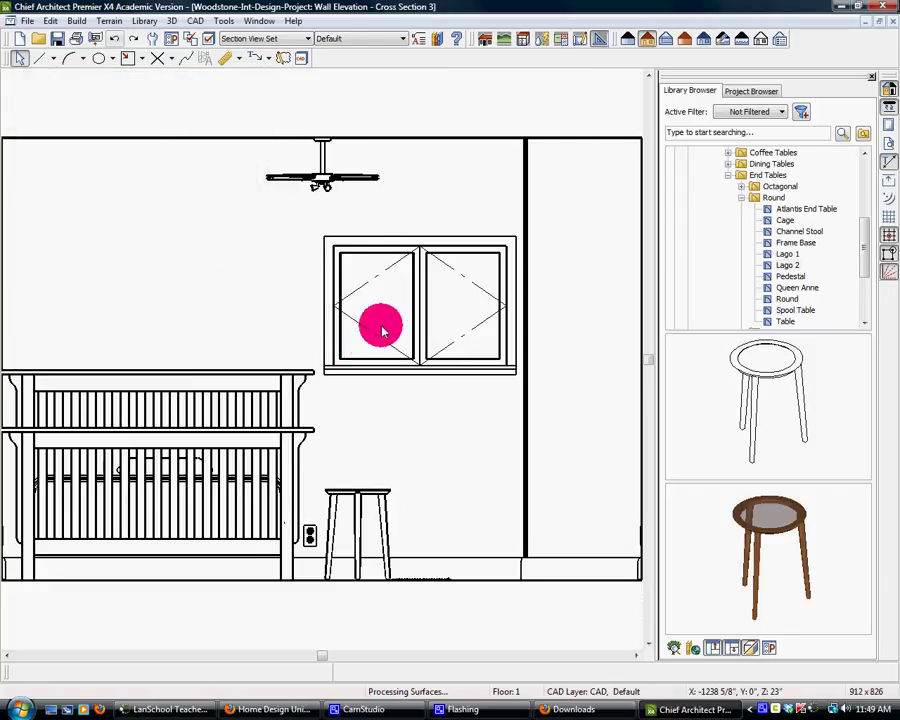
Preview the Cross Section 3 elevation in Glass House, then Technical Illustration render style.
left_click(670, 42)
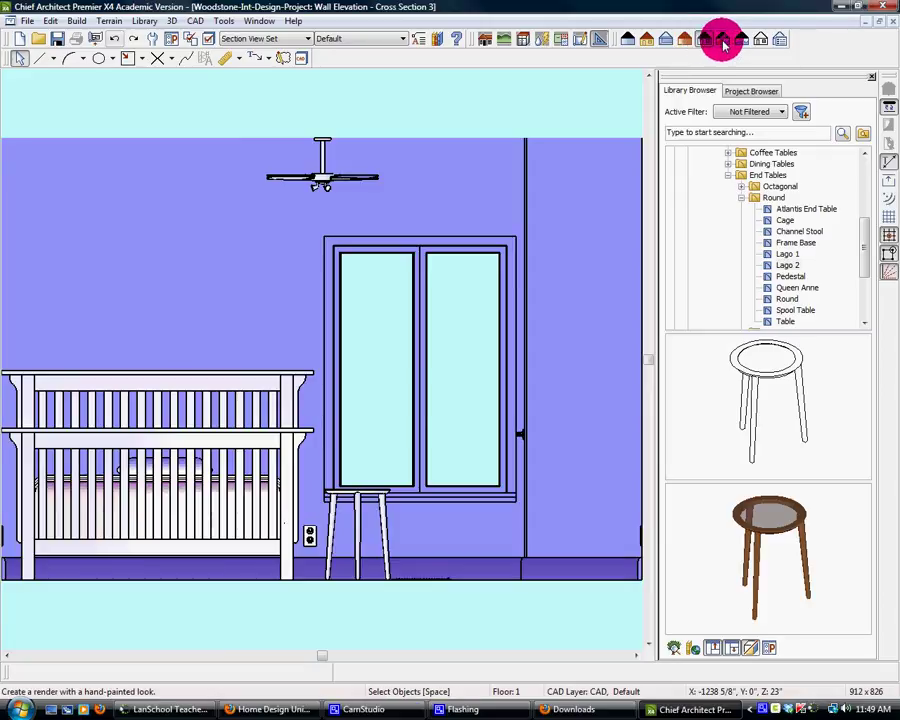
left_click(724, 40)
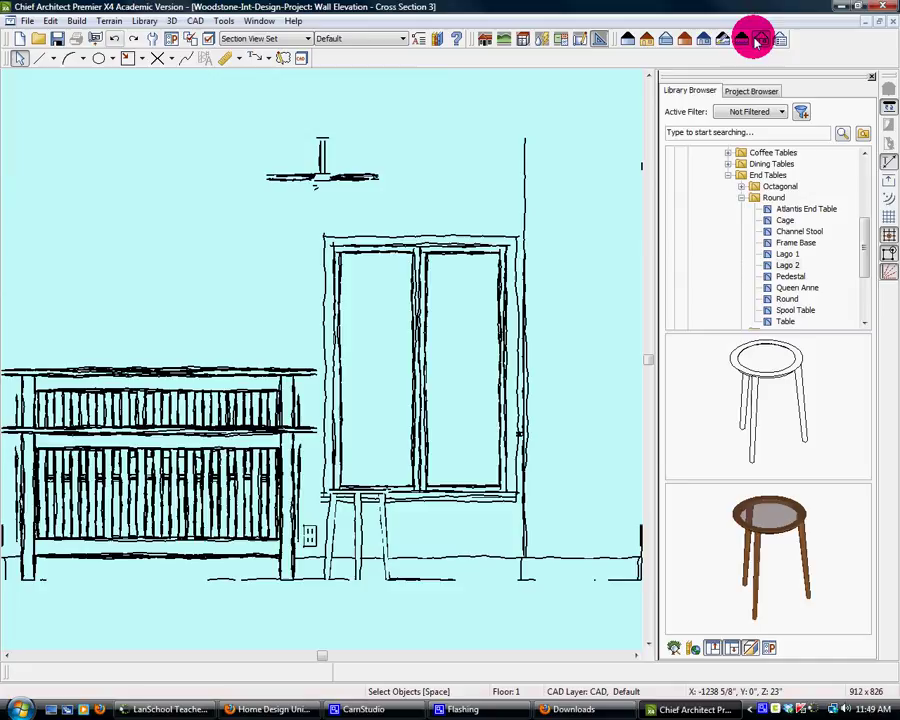
Delete the Cross Section 3 camera in the floor plan, then show Perspective Floor Overview - Camera 2.
left_click(259, 20)
left_click(348, 318)
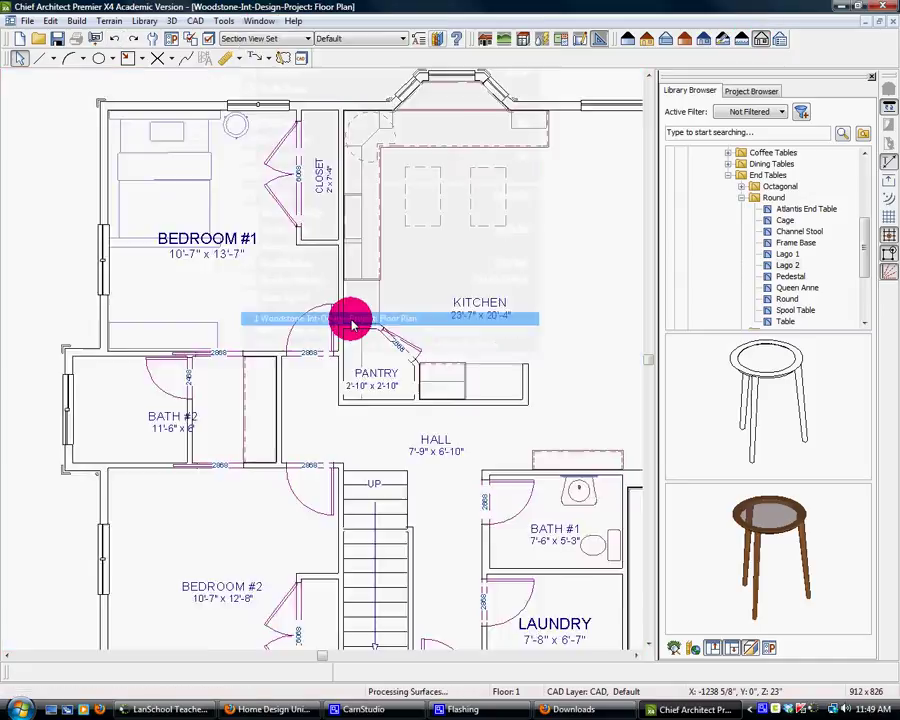
left_click(16, 62)
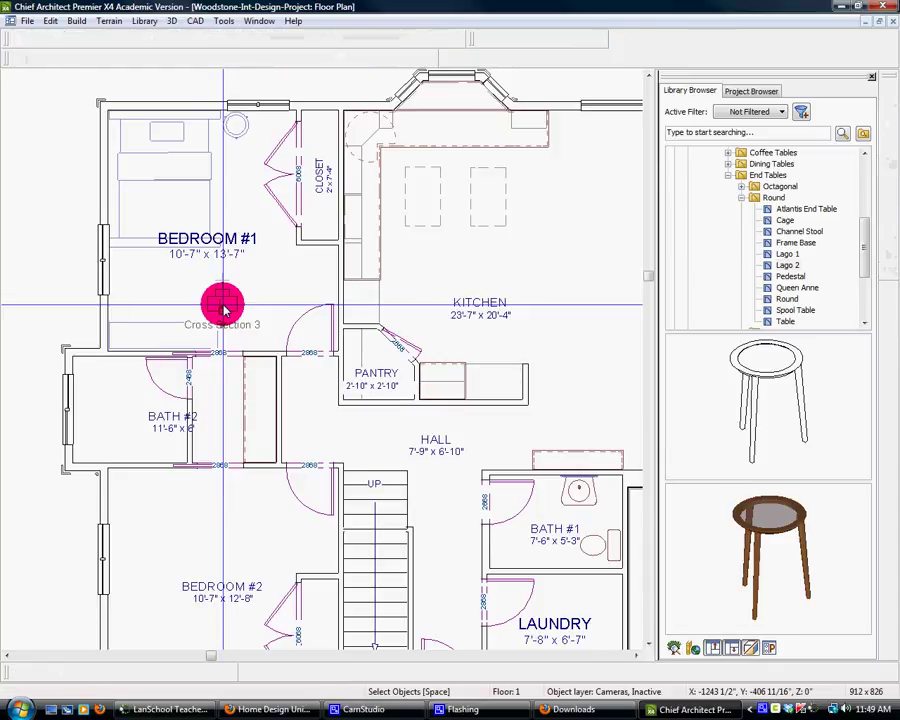
key("Delete")
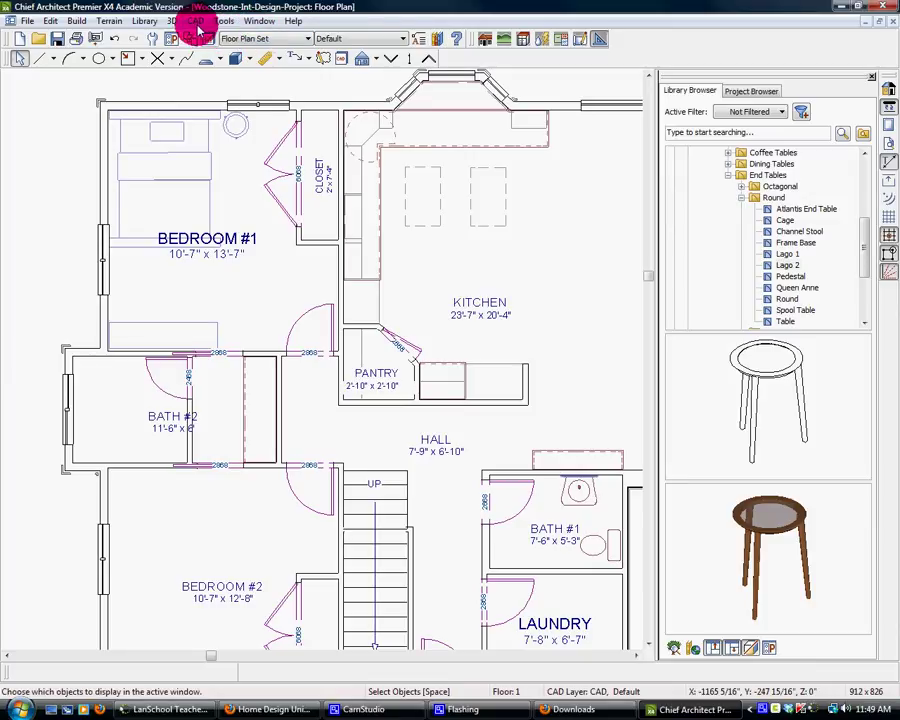
left_click(259, 20)
left_click(354, 330)
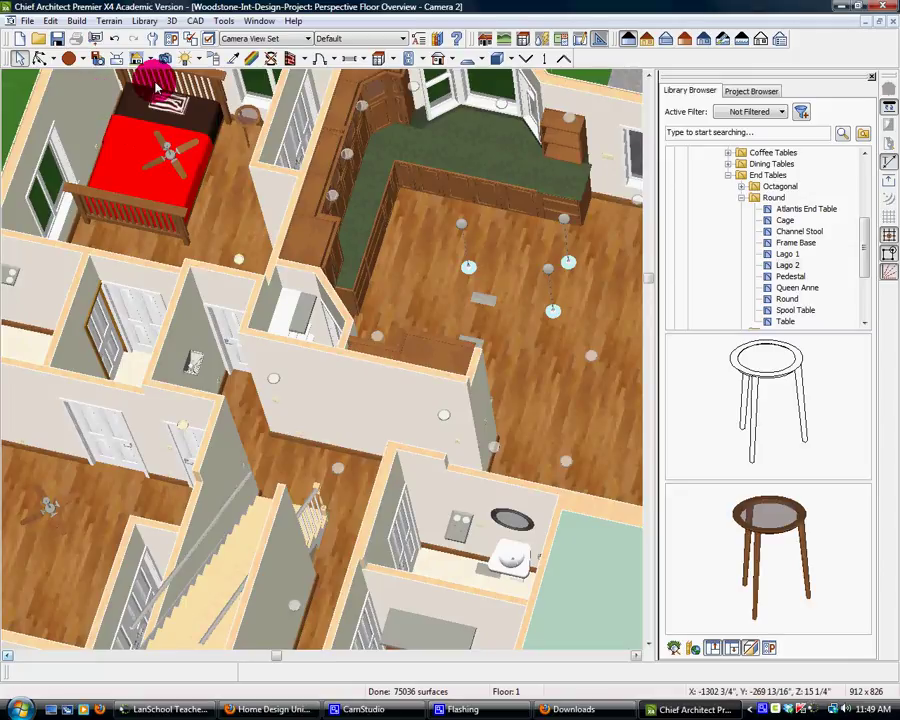
Choose Zebra Hide from Materials > Leather & Hide and paint it onto the bed.
left_click(217, 64)
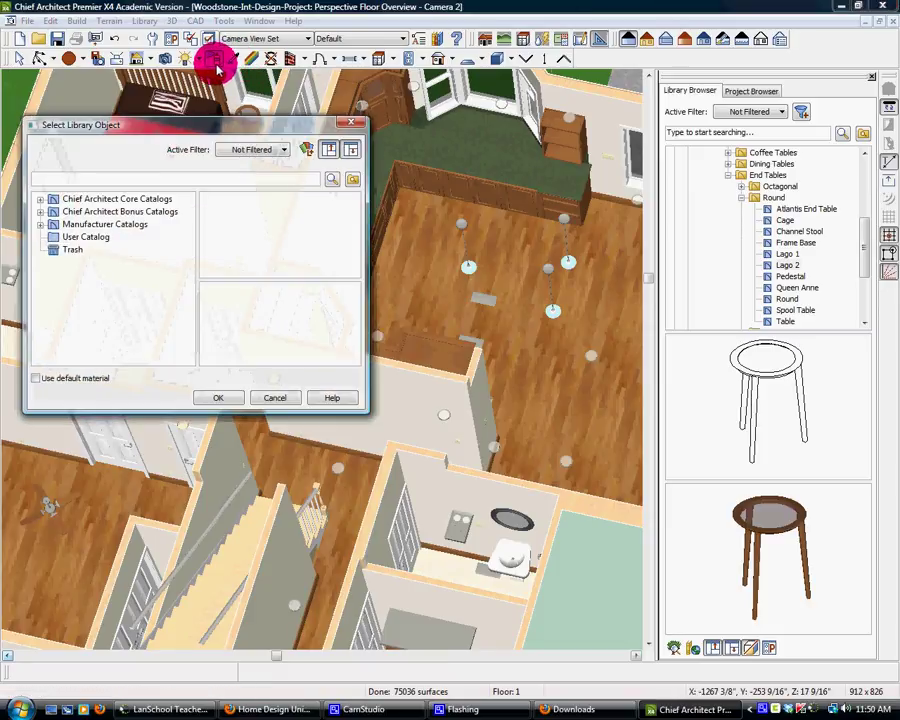
left_click(40, 199)
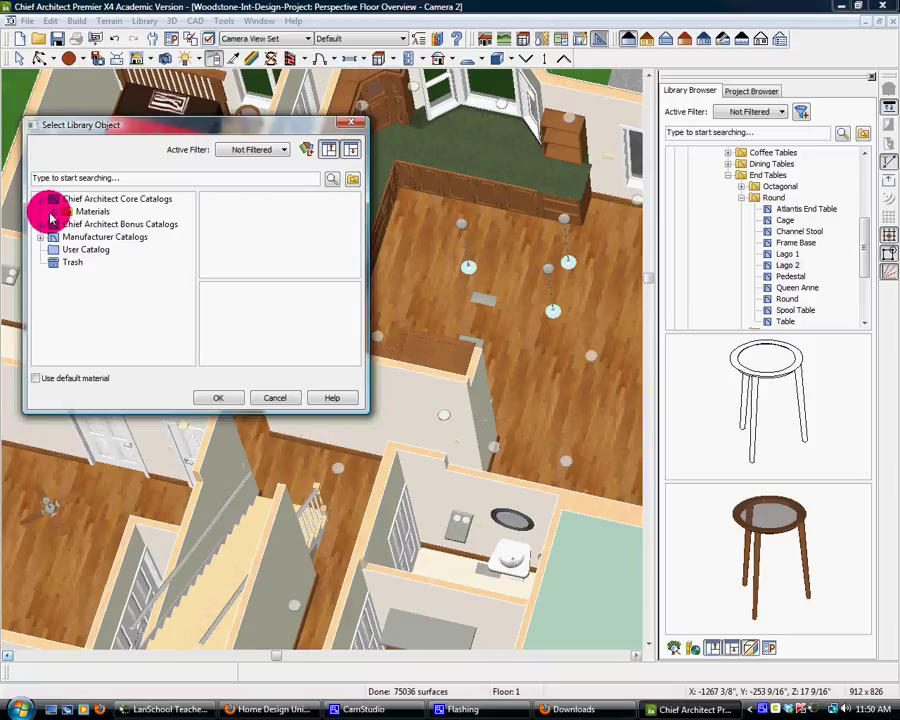
left_click(55, 213)
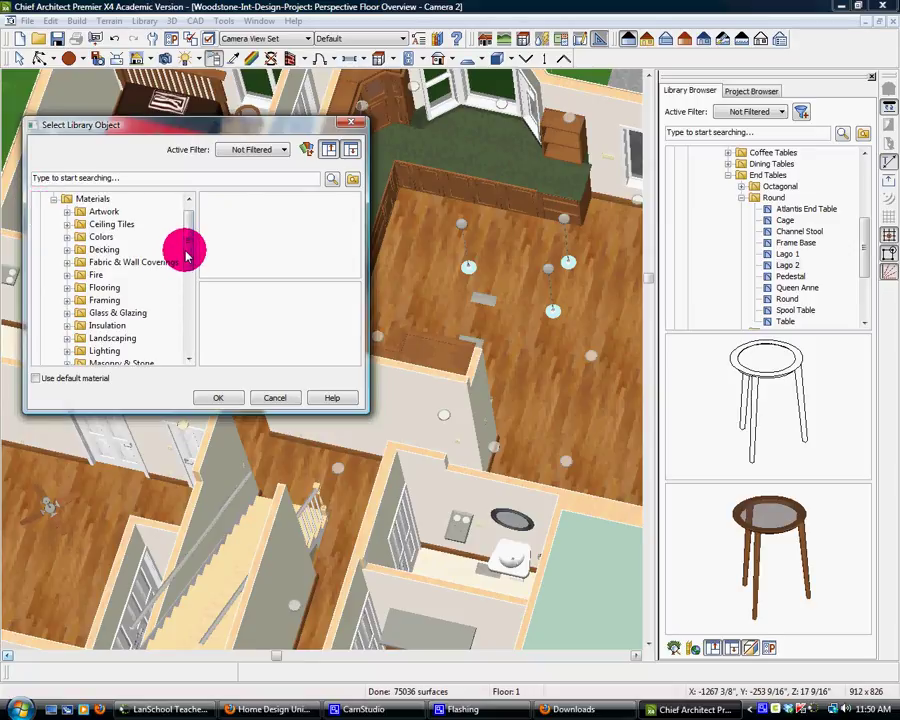
scroll(185, 250, "down", 1)
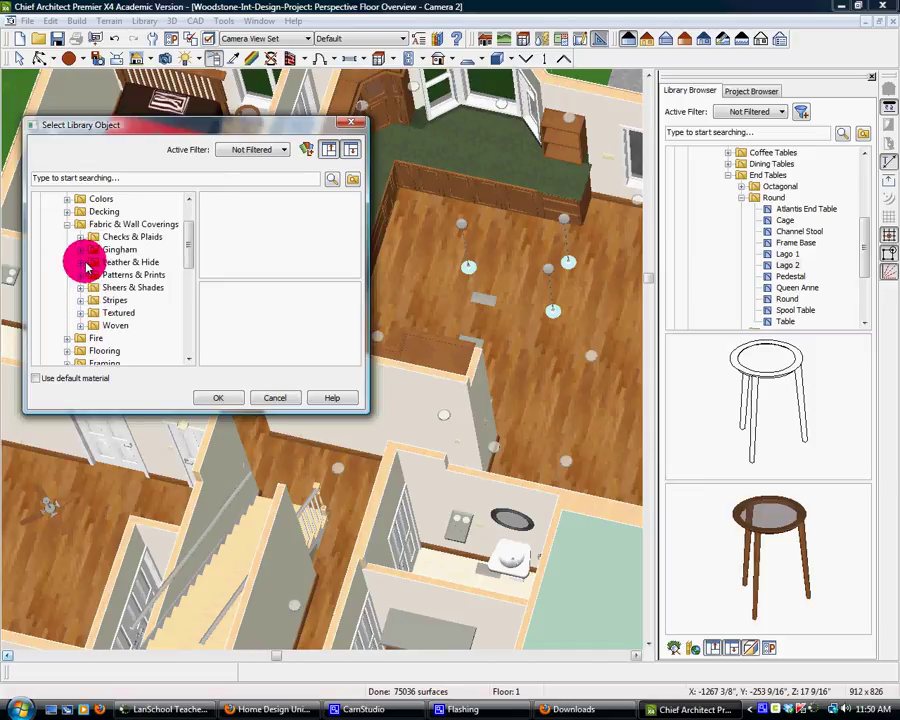
left_click(81, 263)
left_click(93, 275)
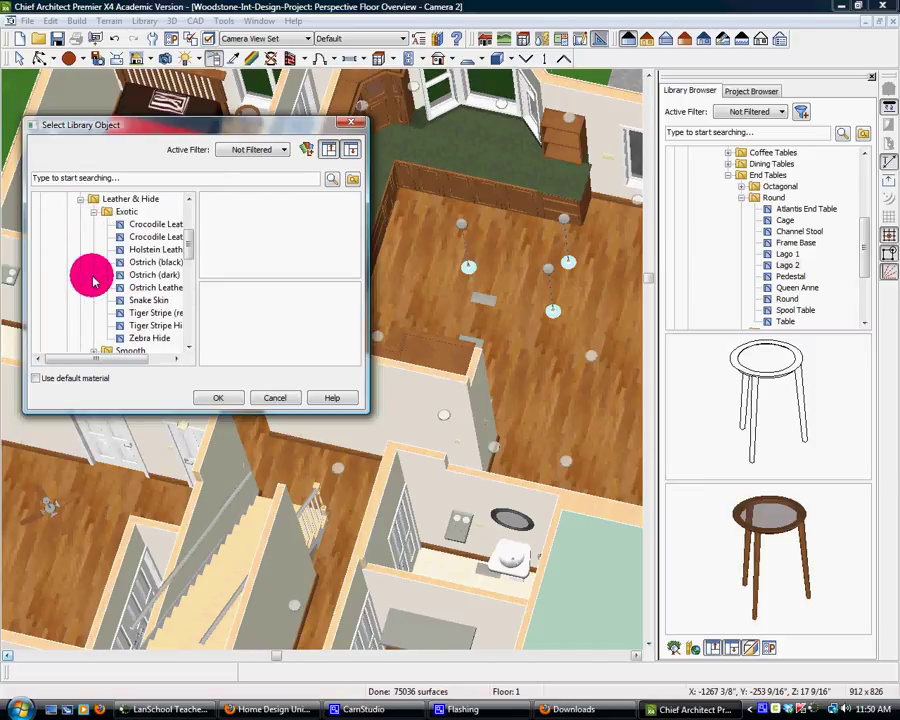
left_click(130, 338)
left_click(229, 400)
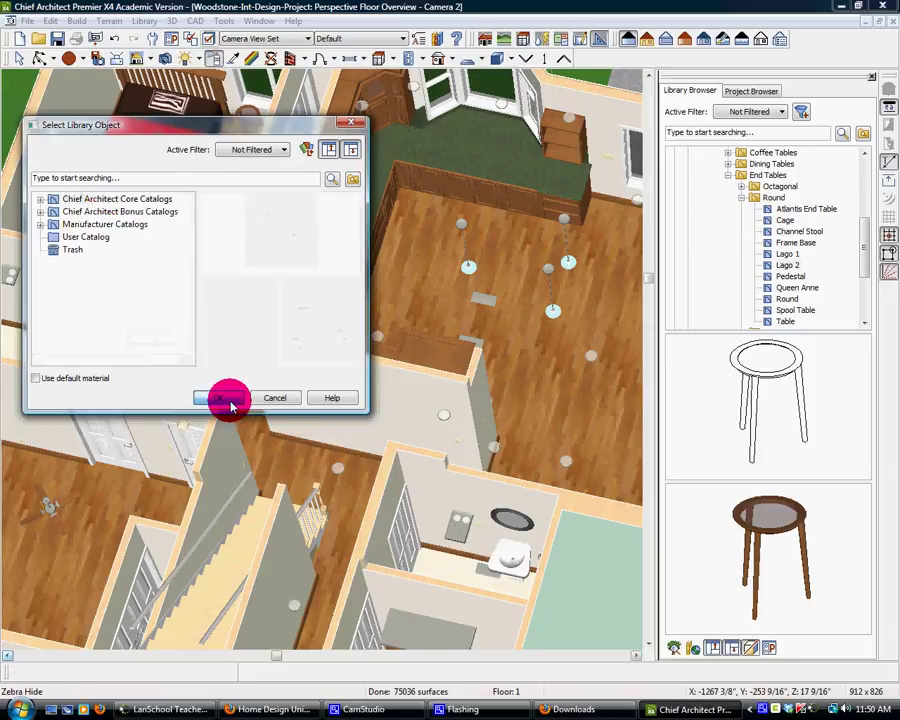
left_click(87, 121)
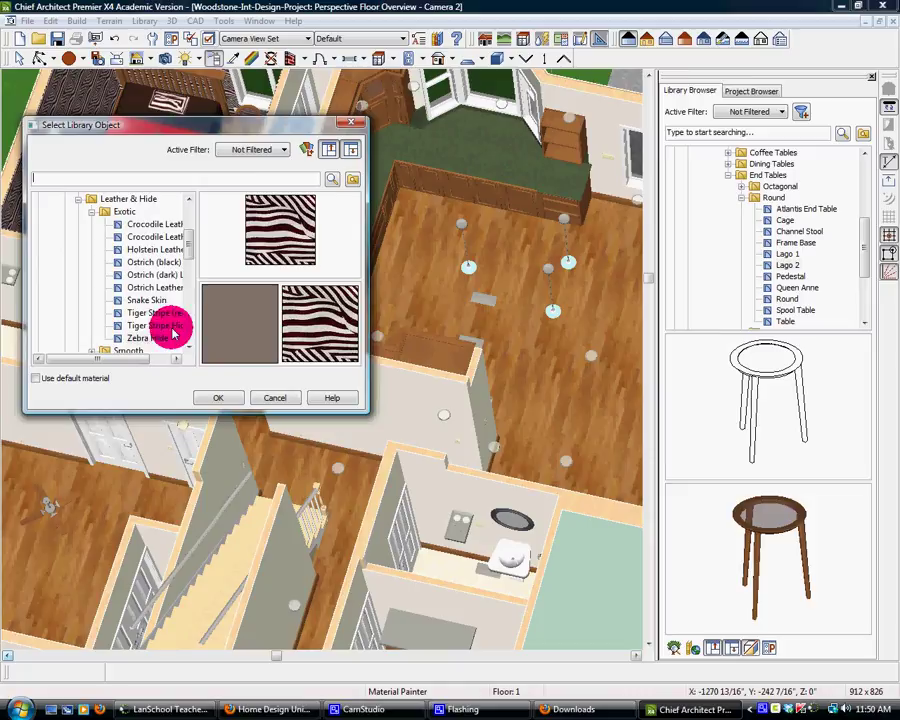
Browse the Exotic, Textured and Smooth leather folders in the material library.
scroll(192, 235, "up", 3)
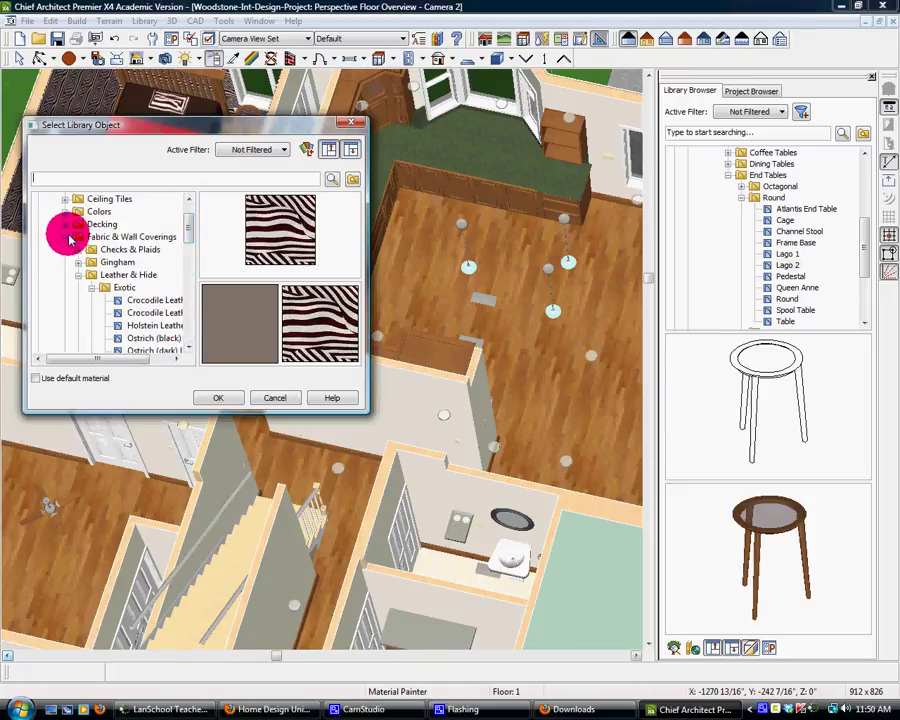
left_click(65, 236)
left_click(65, 236)
left_click(93, 249)
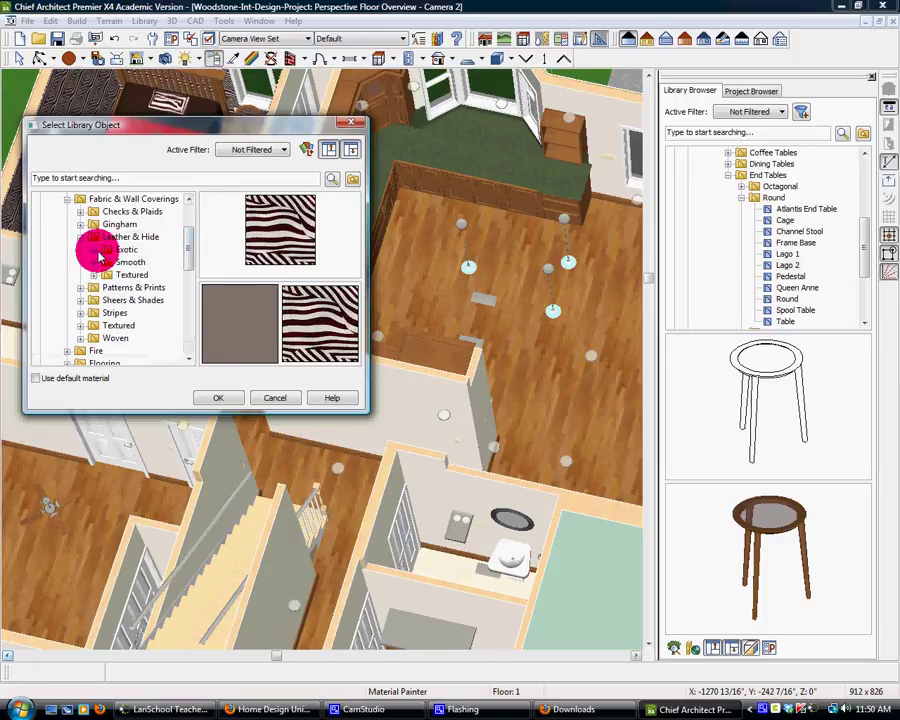
left_click(92, 275)
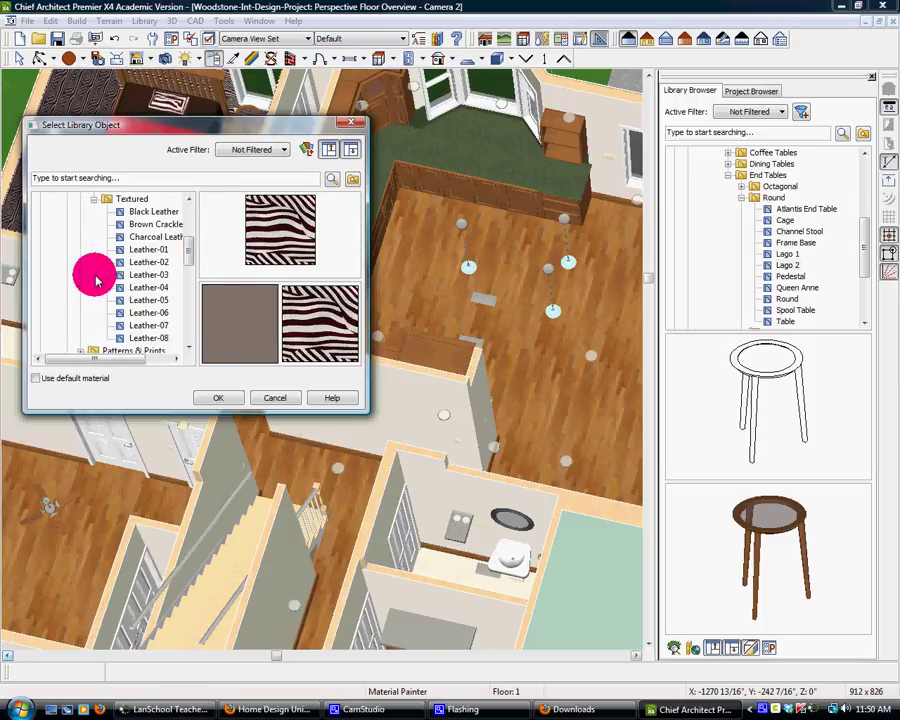
left_click(93, 198)
scroll(110, 222, "up", 1)
left_click(96, 219)
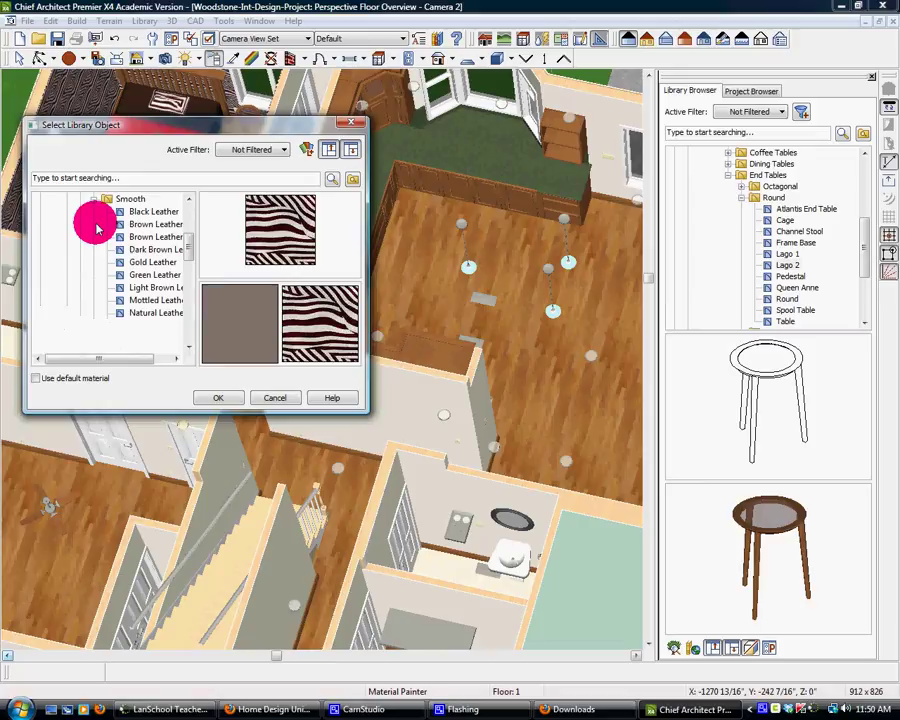
scroll(90, 237, "up", 1)
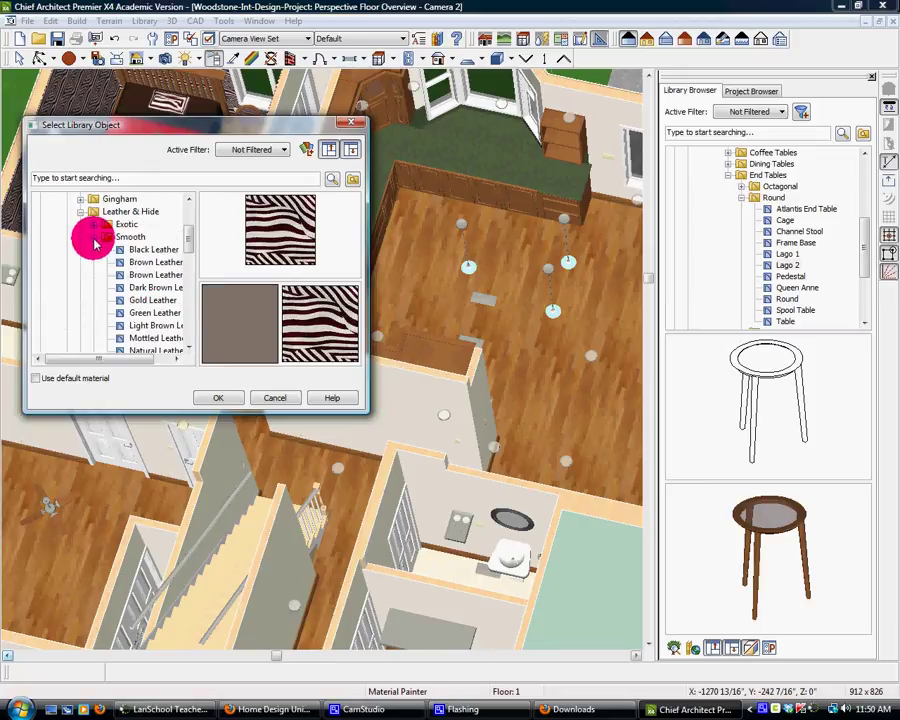
left_click(93, 237)
scroll(97, 243, "up", 2)
Expand Colors > Generic Colors, then cancel the library without choosing a material.
left_click(67, 224)
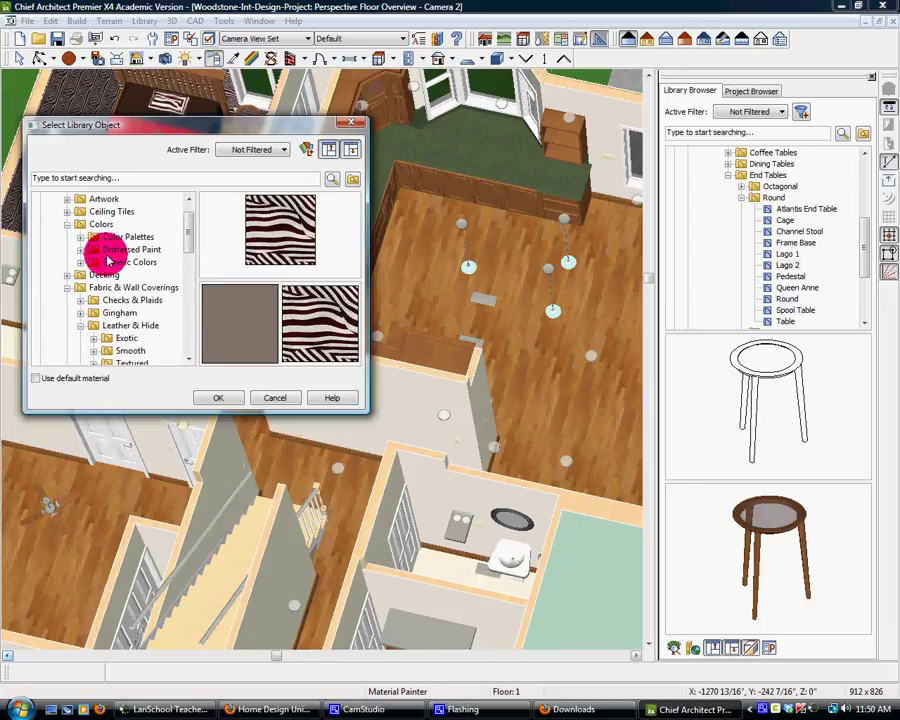
left_click(80, 261)
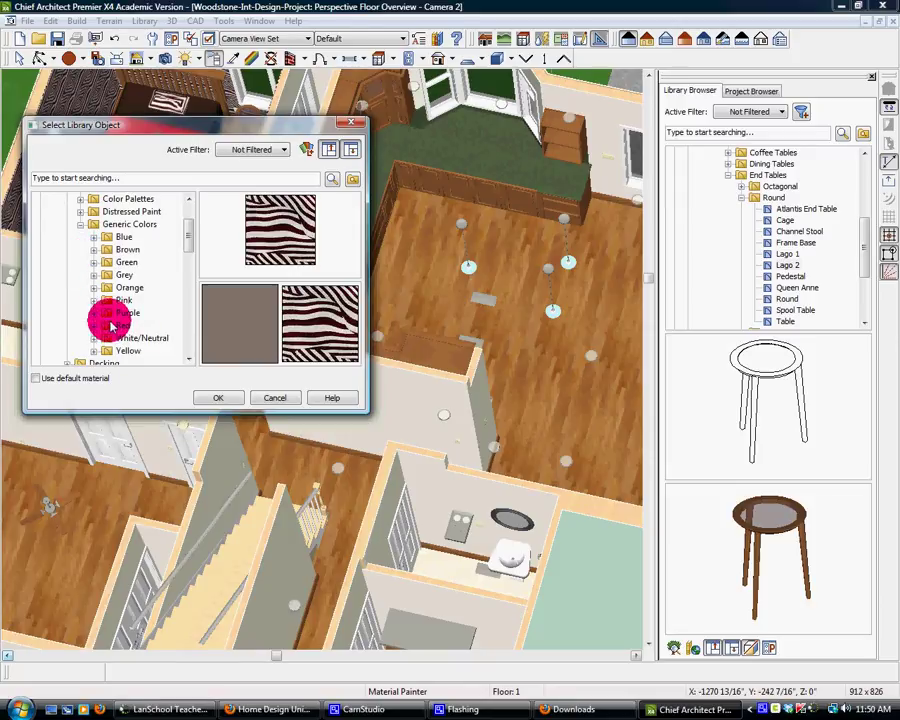
left_click(286, 398)
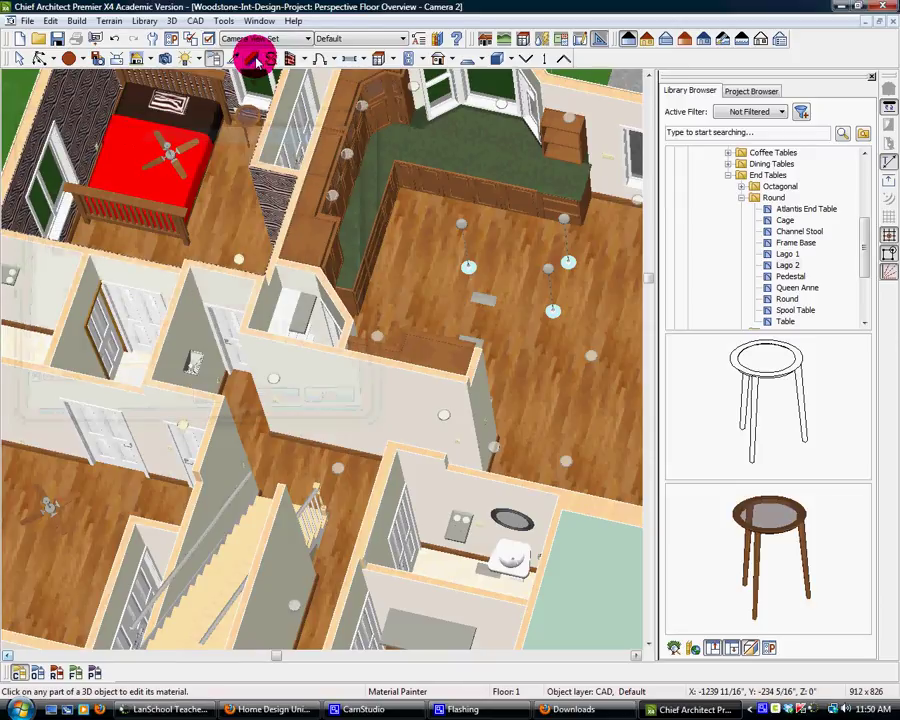
Open the bed's material definition and accept it unchanged.
left_click(255, 59)
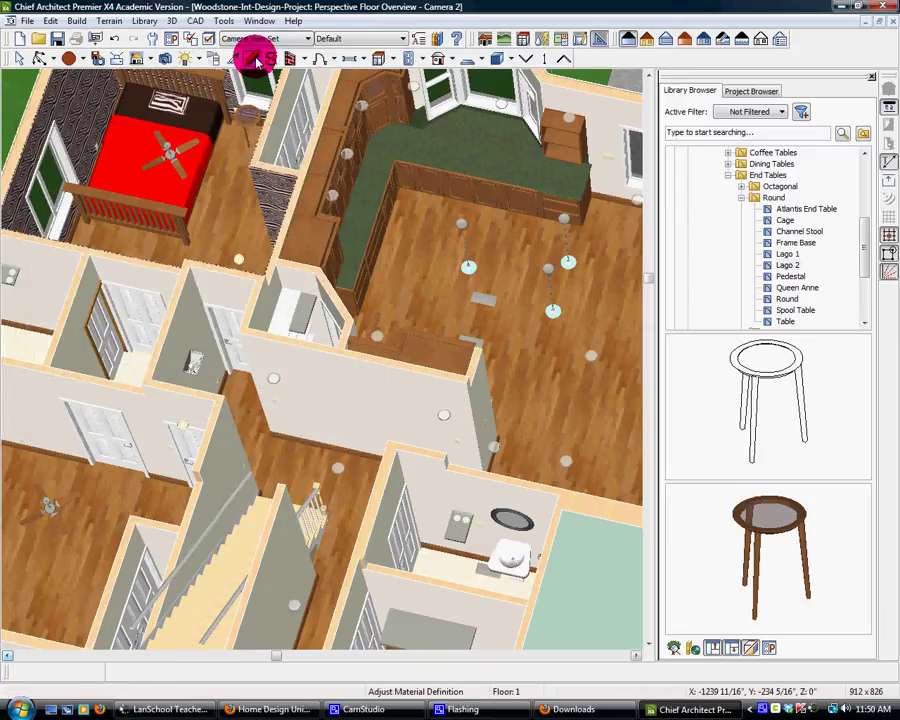
left_click(196, 172)
left_click(178, 421)
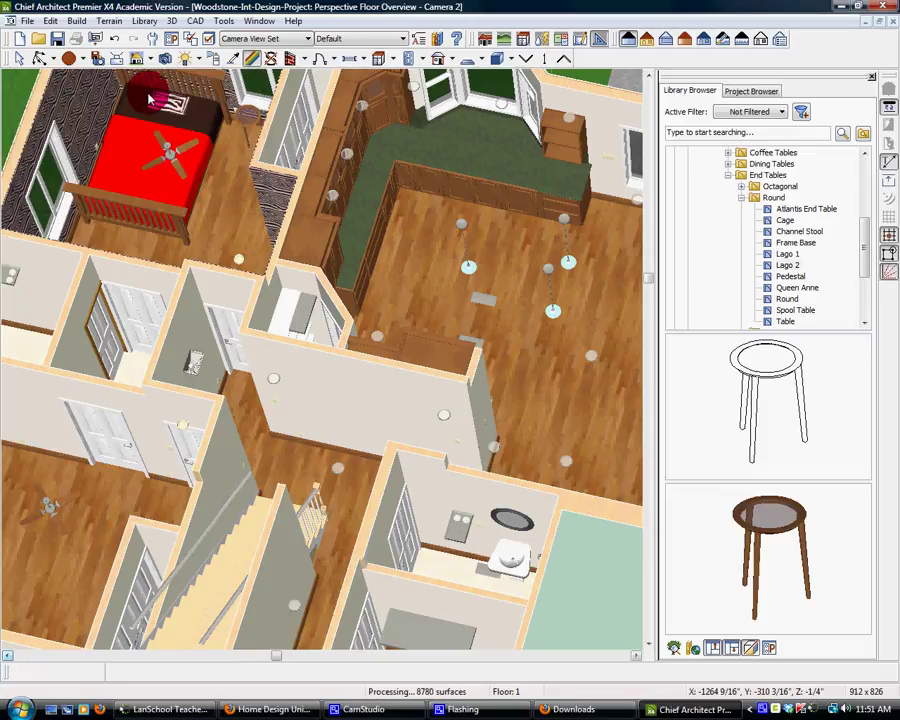
Sample the Zebra Hide surface with the Material Eyedropper, then bring up the Material Painter library.
left_click(234, 57)
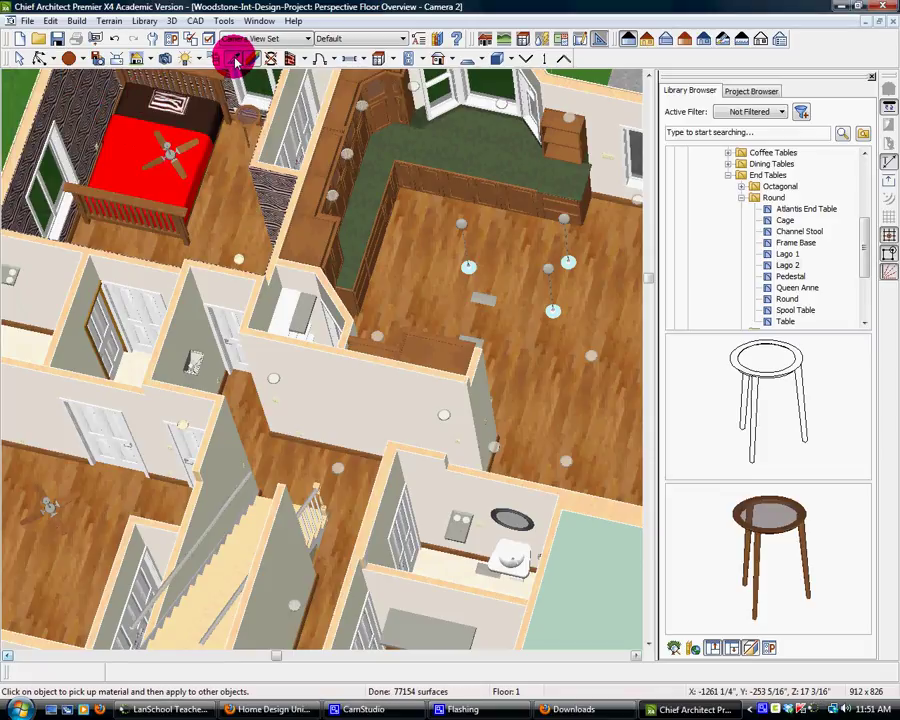
left_click(103, 98)
left_click(103, 98)
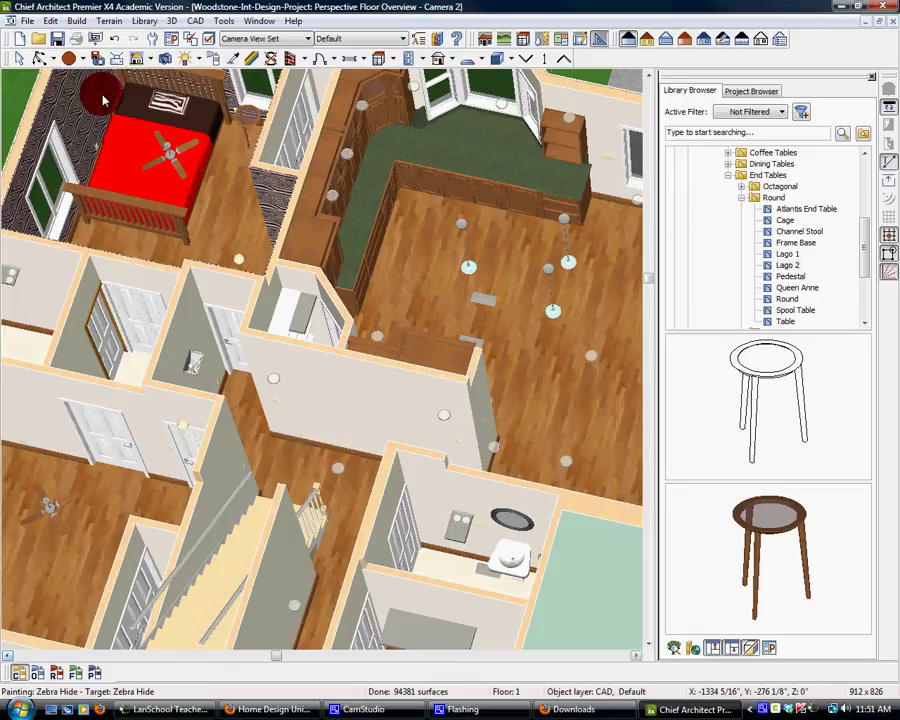
left_click(211, 57)
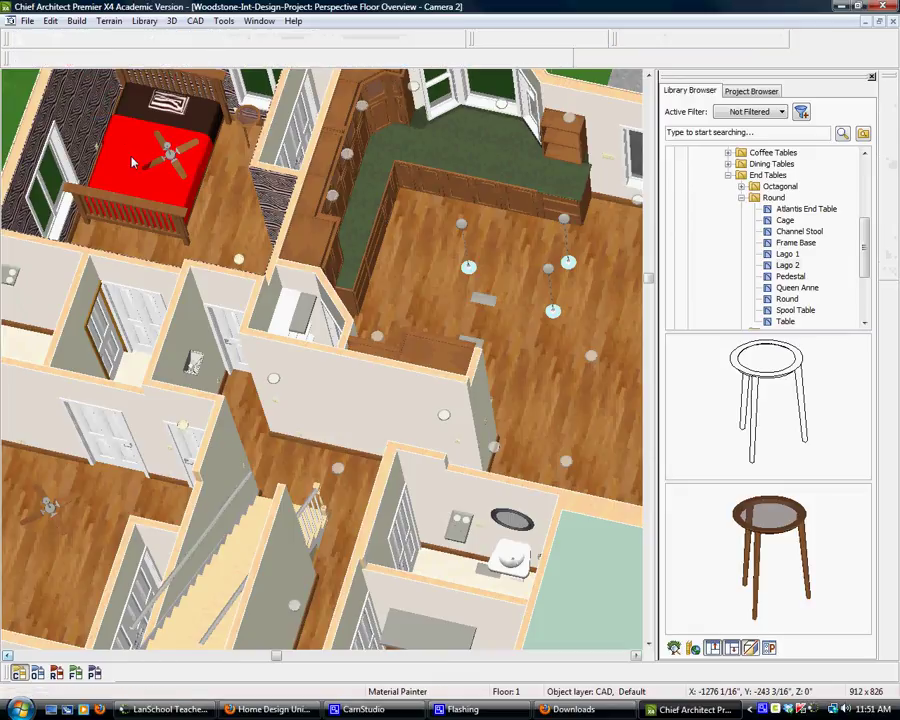
left_click(137, 162)
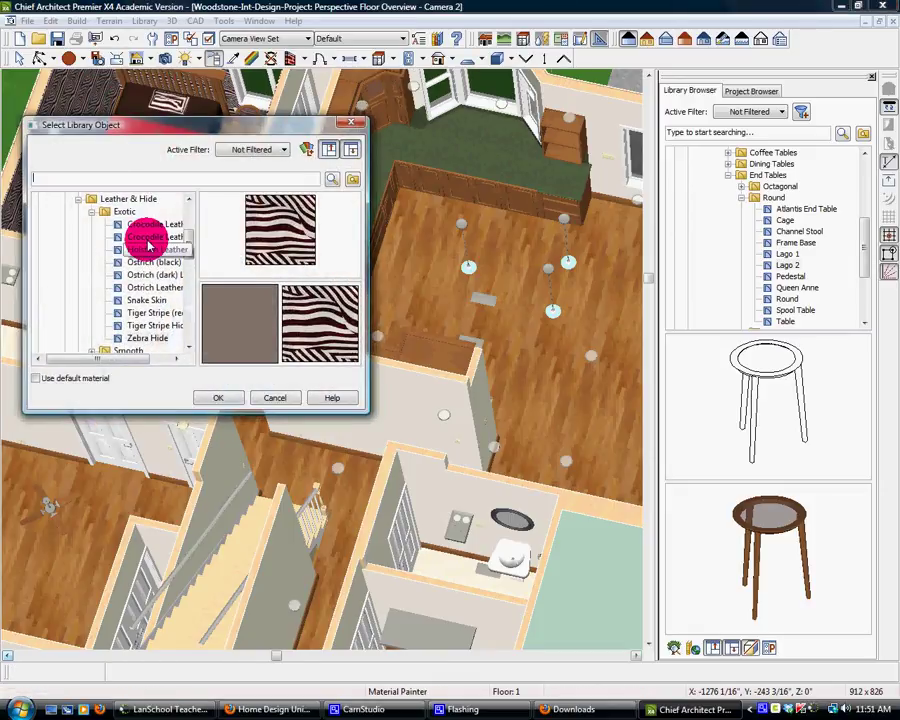
Paint the zebra-hide surface with Color - Cinnamon from Colors > Generic Colors > Red.
scroll(191, 231, "up", 3)
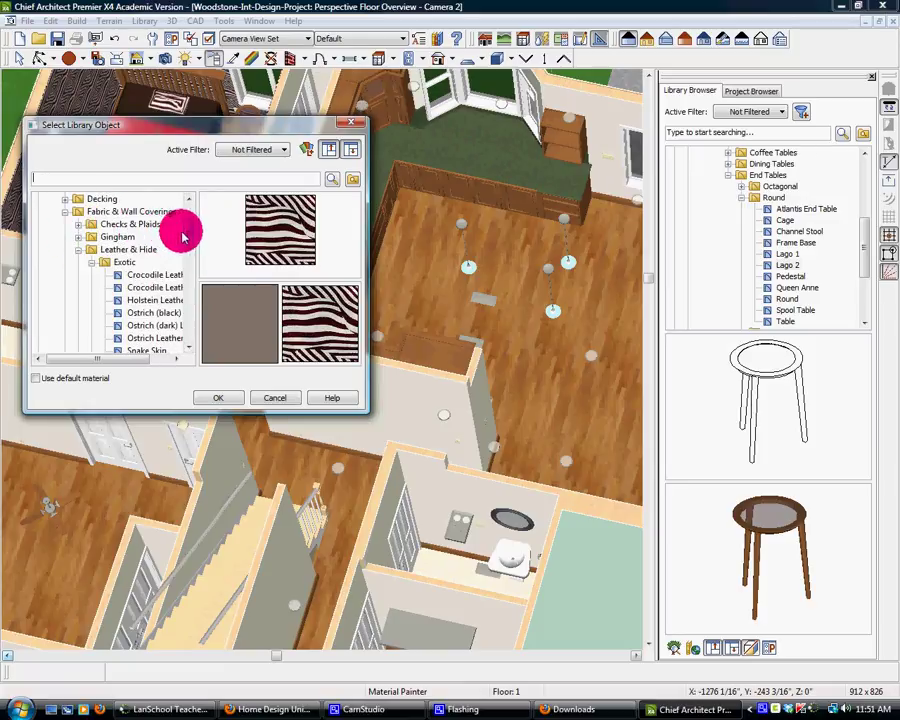
left_click_drag(184, 231, 187, 217)
left_click(65, 250)
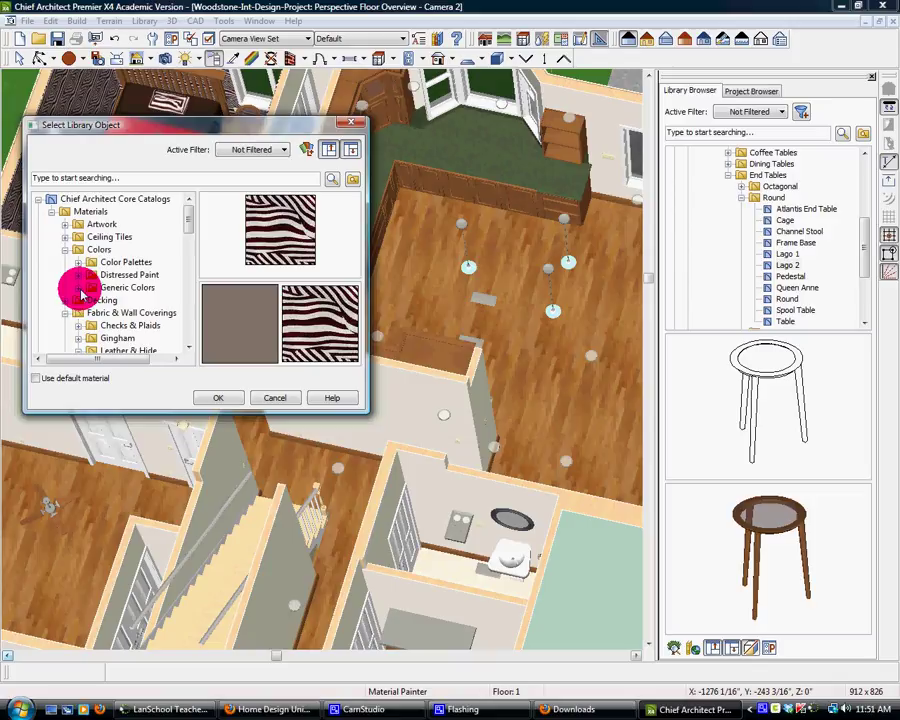
left_click(77, 286)
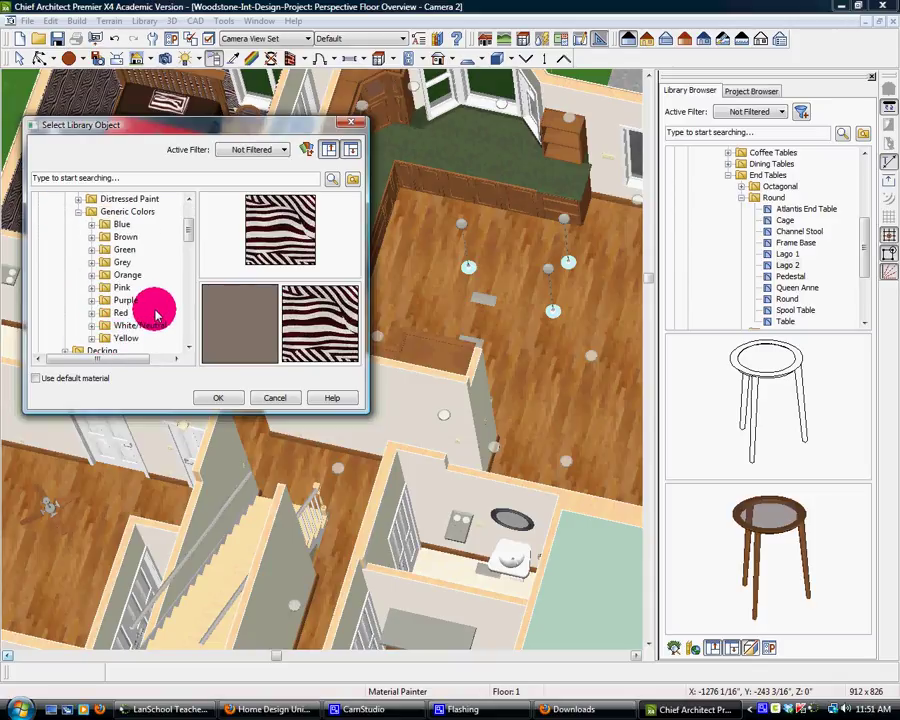
left_click(92, 313)
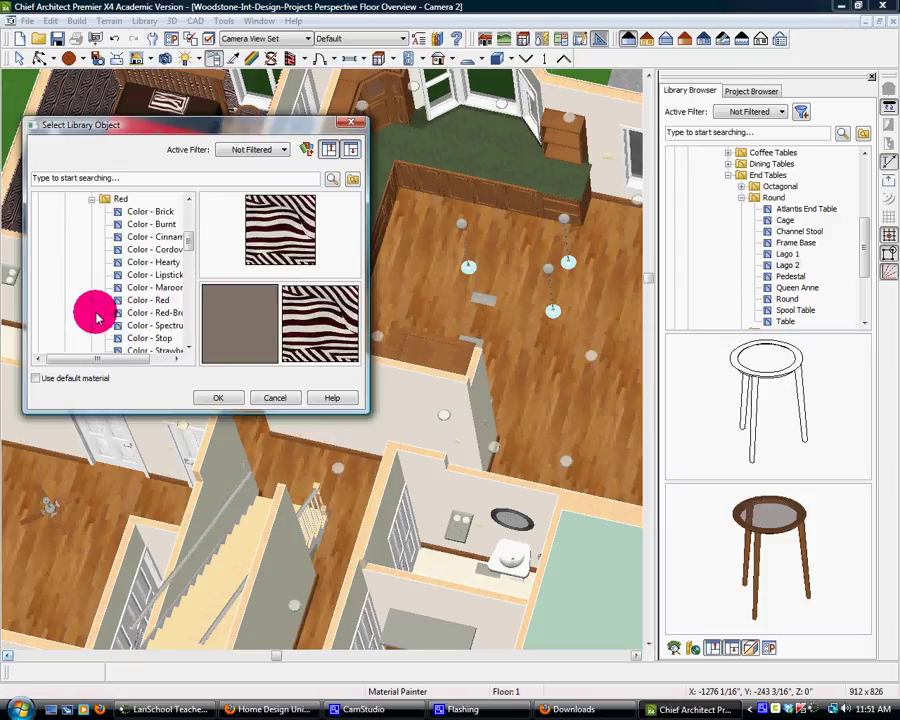
left_click(160, 237)
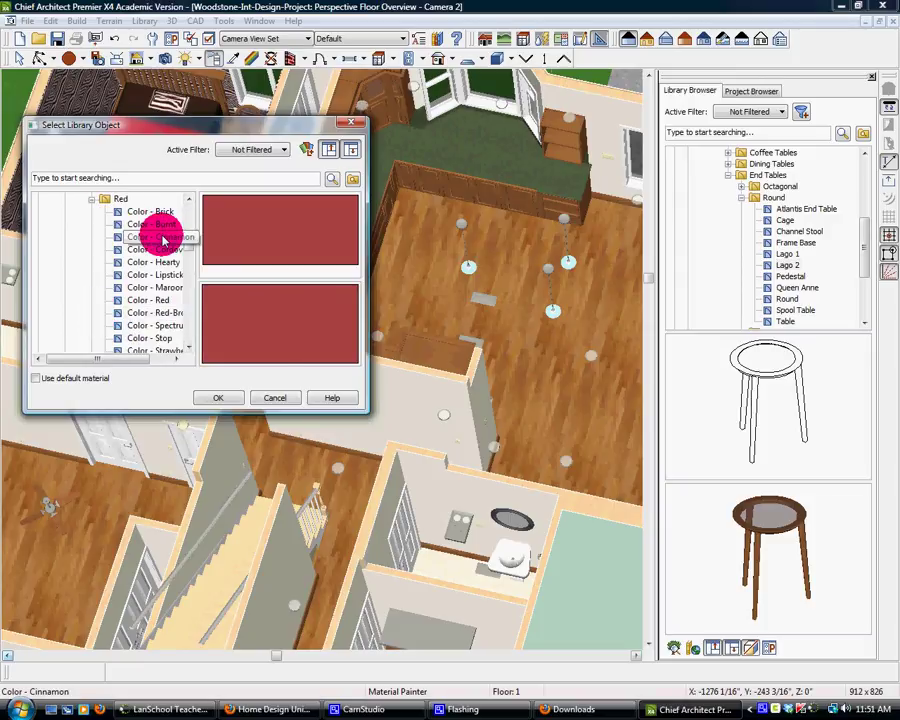
left_click(231, 400)
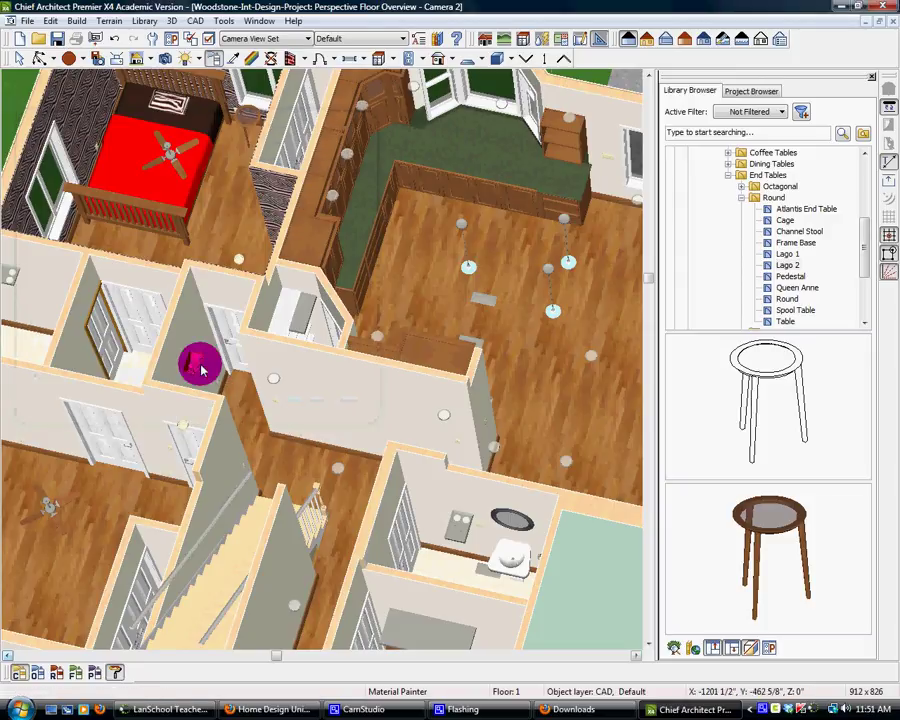
left_click(90, 121)
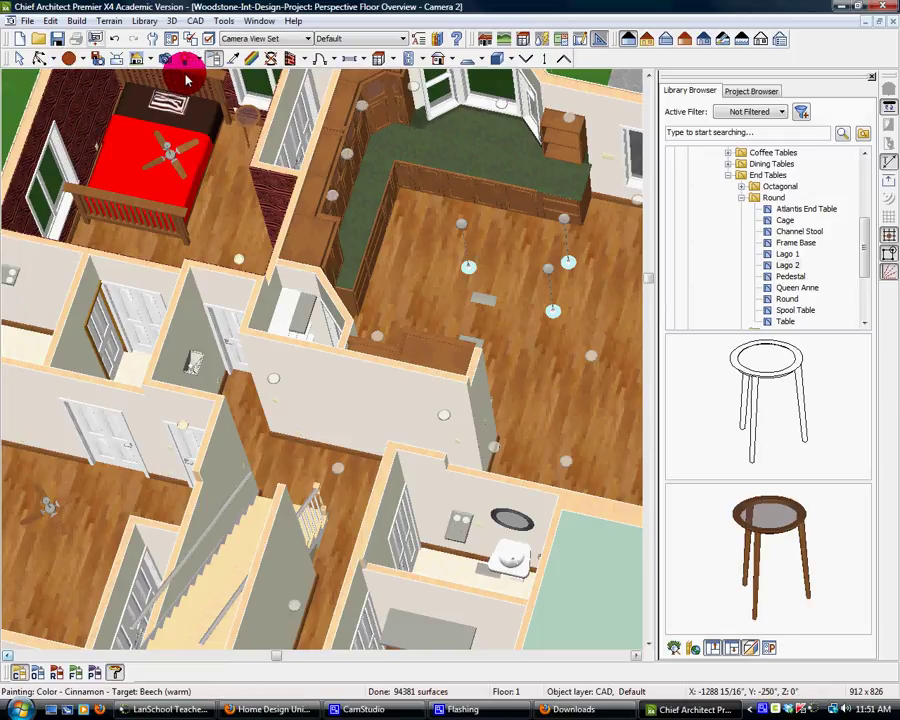
left_click(18, 57)
left_click(97, 117)
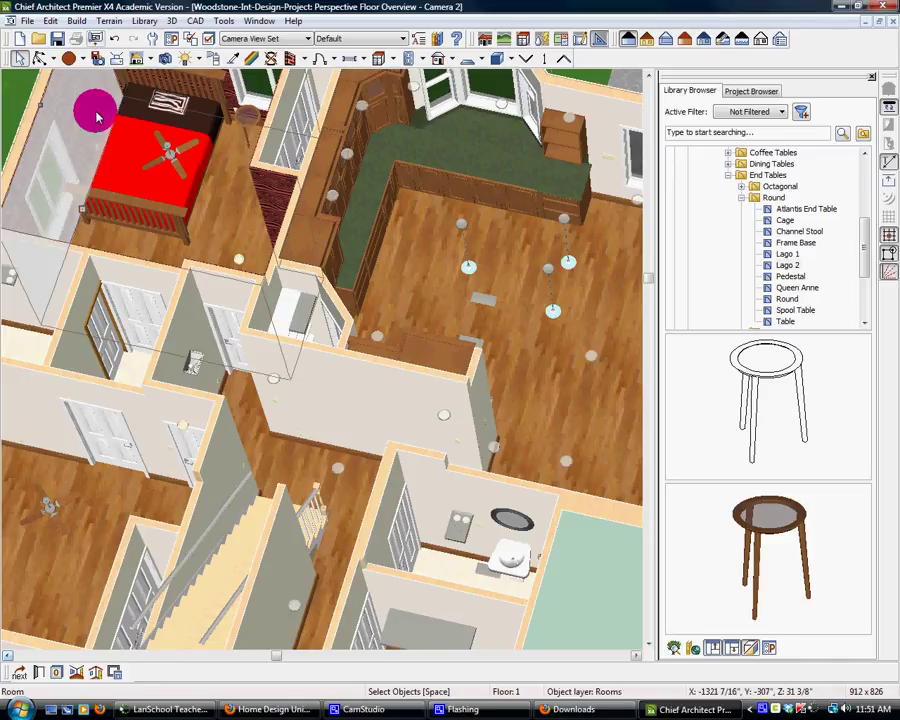
double_click(97, 117)
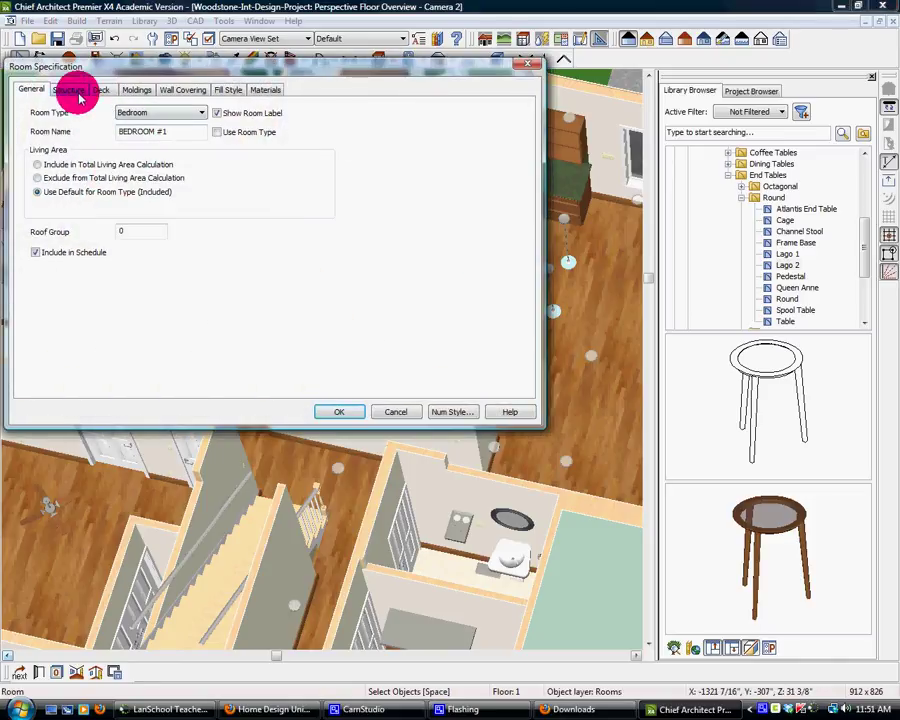
left_click(183, 90)
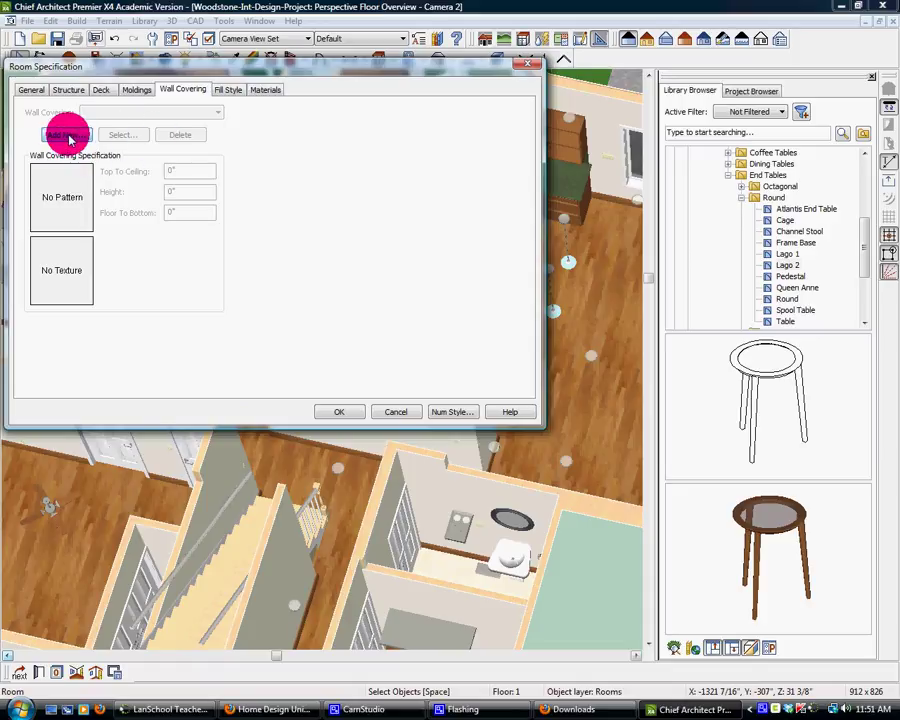
left_click(68, 138)
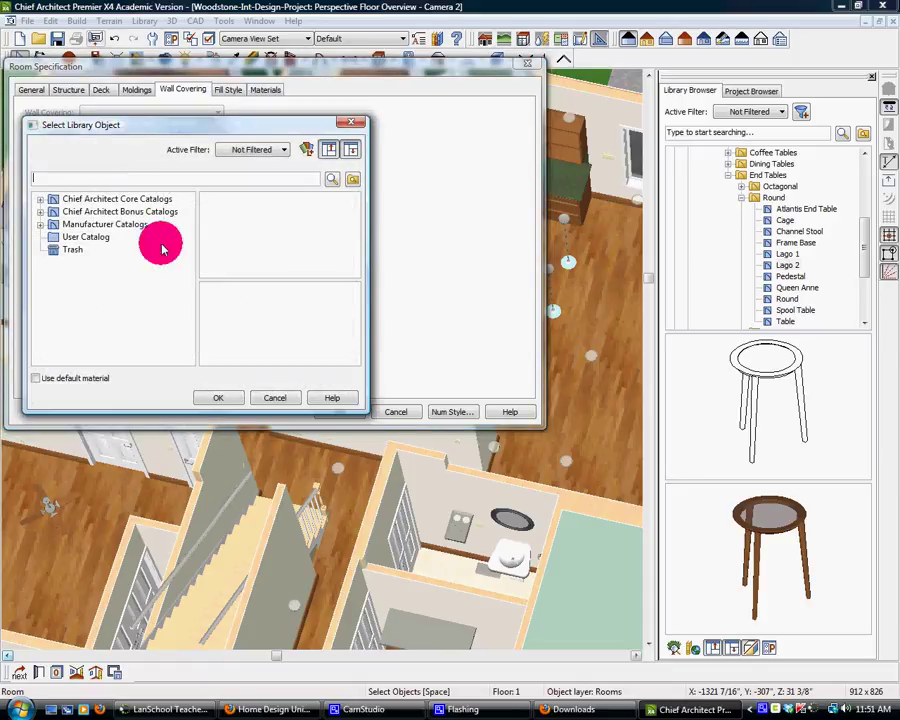
left_click(284, 400)
left_click(527, 63)
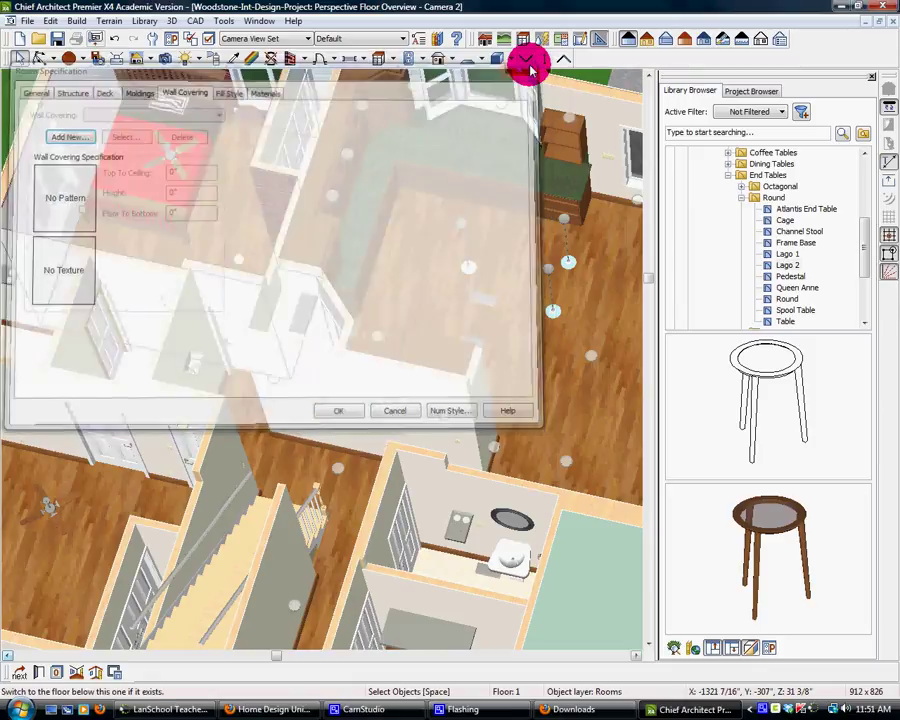
left_click(238, 234)
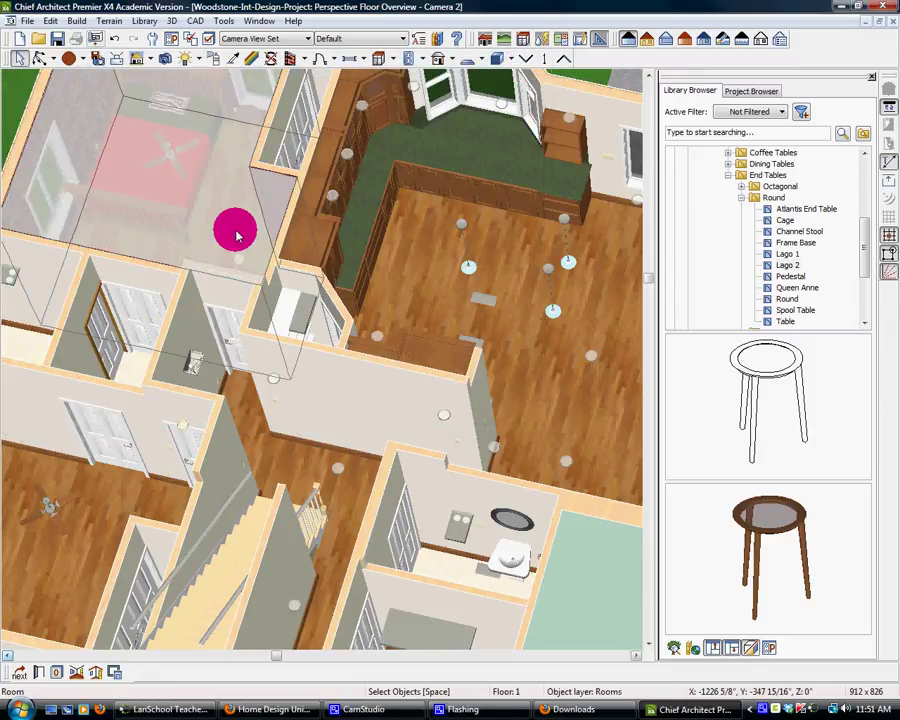
key("Escape")
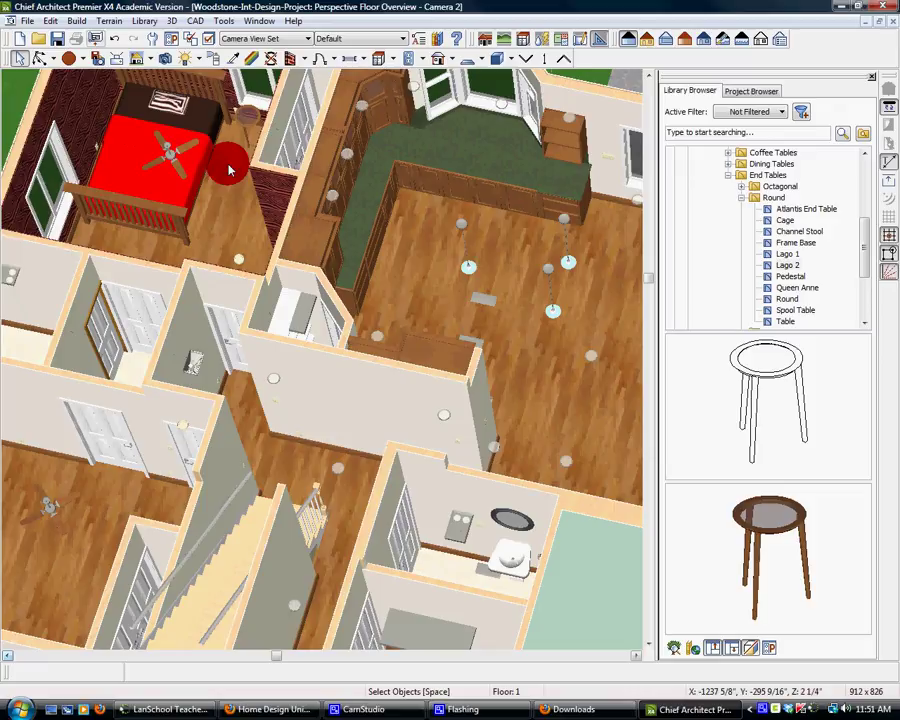
left_click(229, 170)
left_click(259, 20)
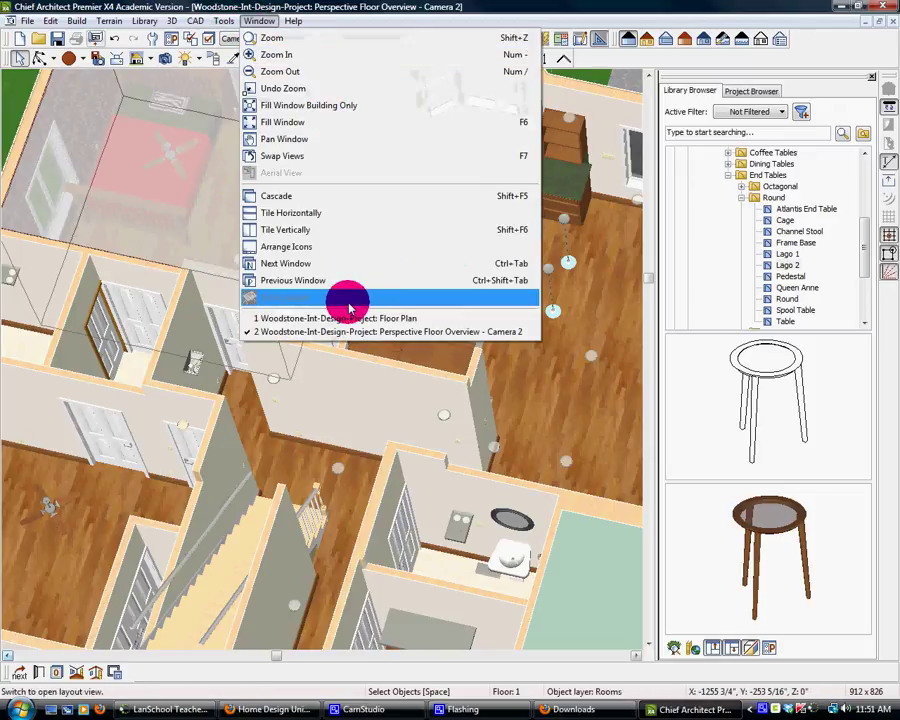
left_click(345, 318)
left_click(241, 262)
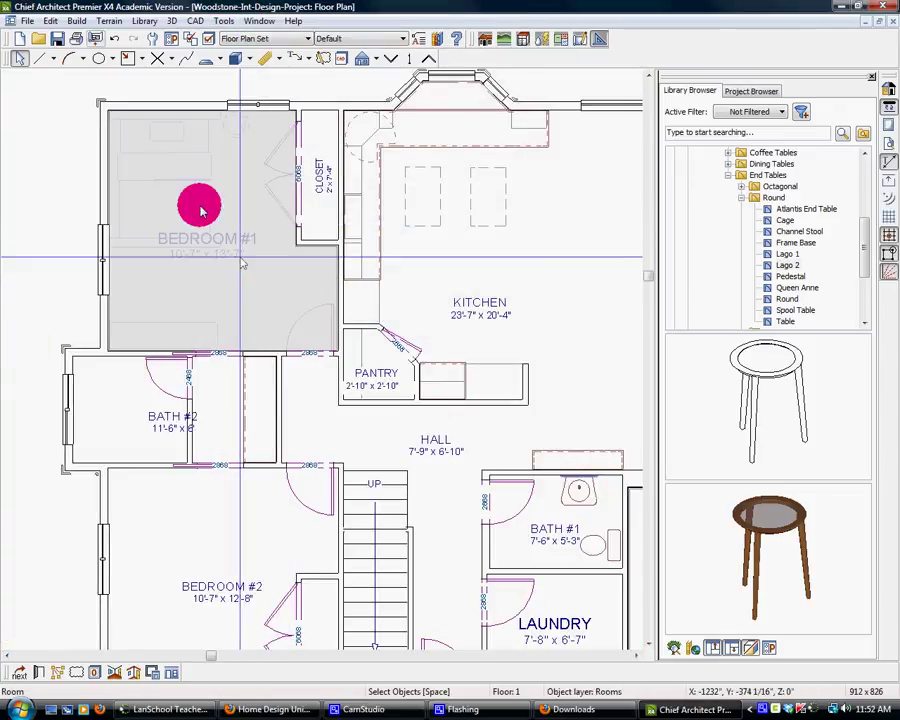
double_click(254, 283)
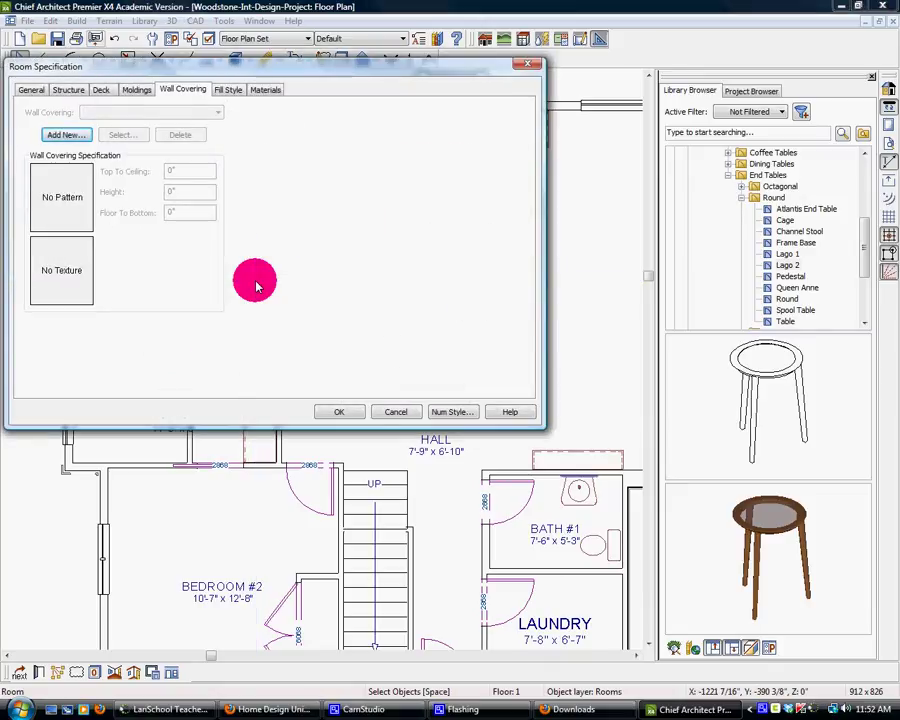
left_click(133, 89)
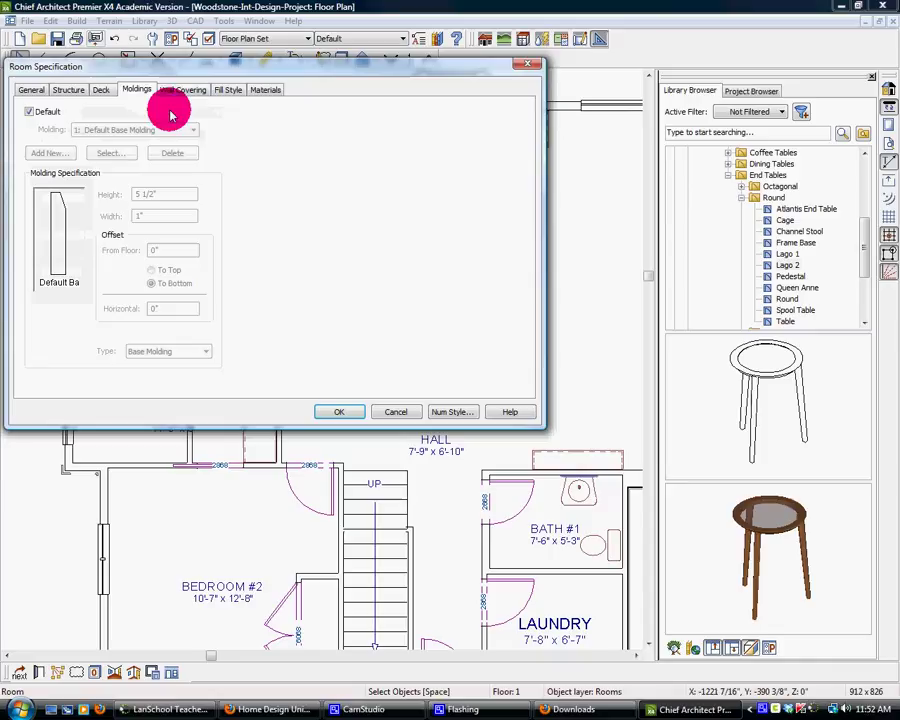
left_click(272, 89)
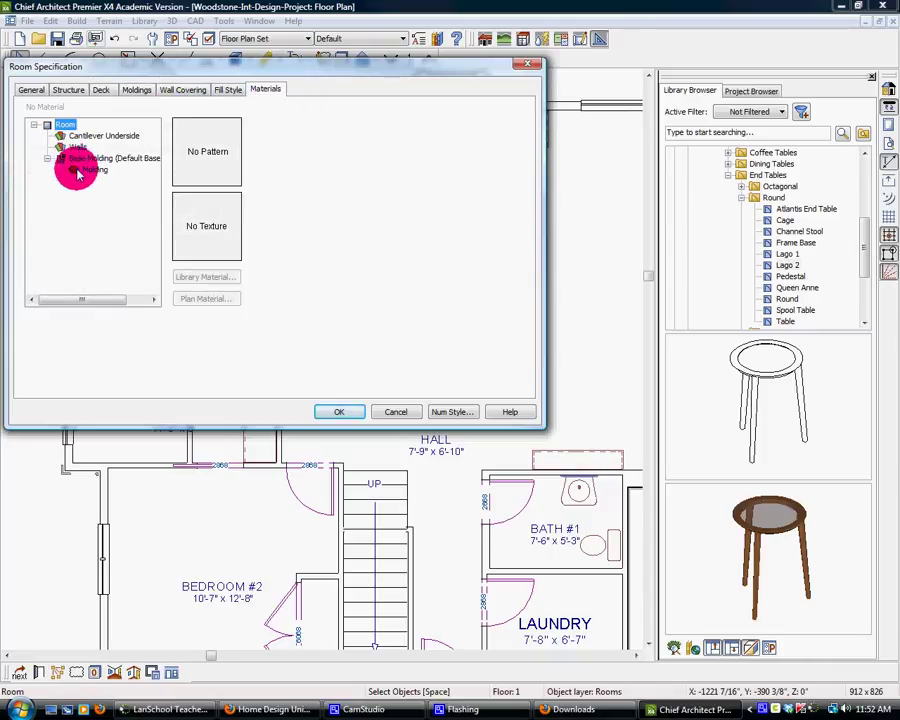
left_click(33, 90)
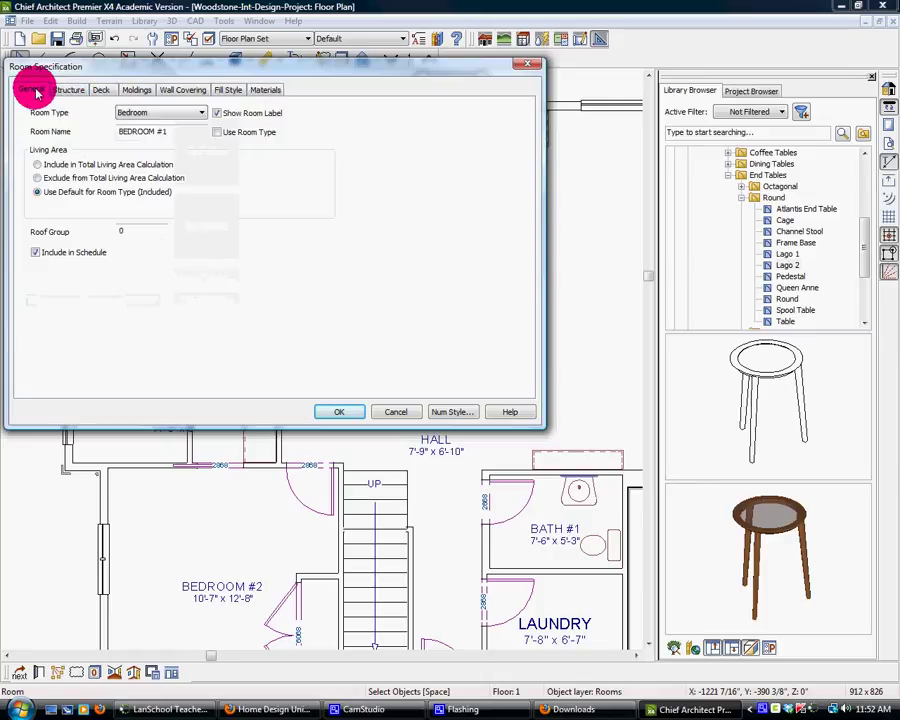
left_click(67, 89)
left_click(104, 90)
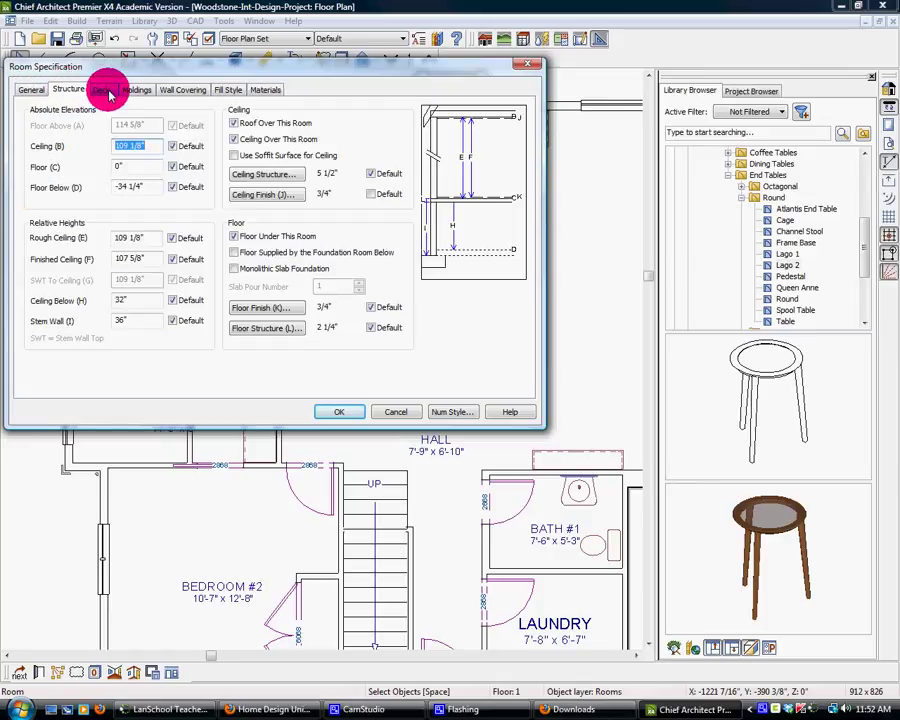
left_click(132, 90)
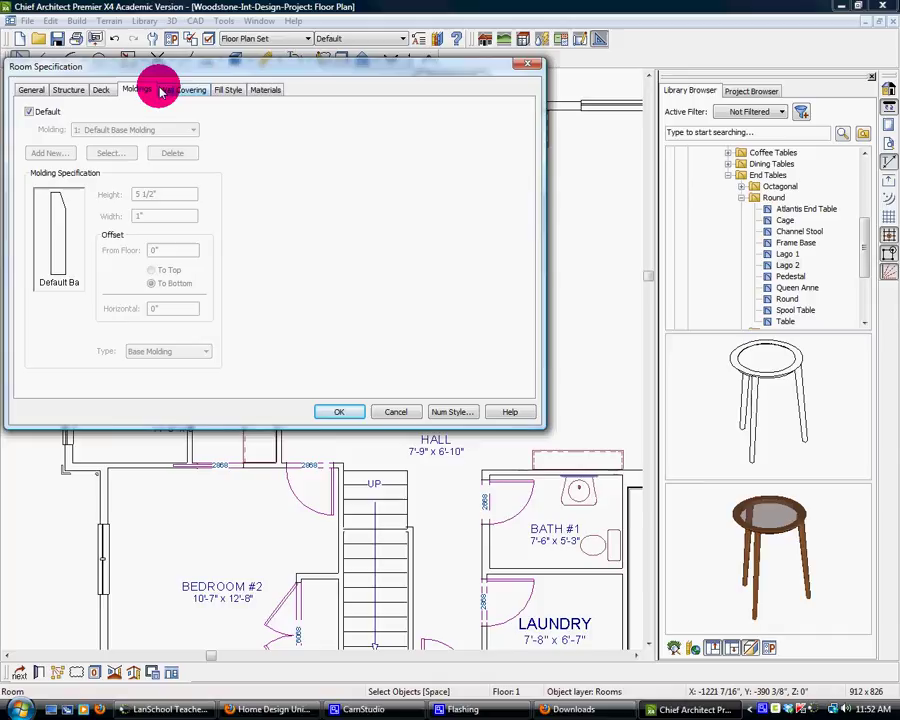
left_click(178, 90)
left_click(230, 91)
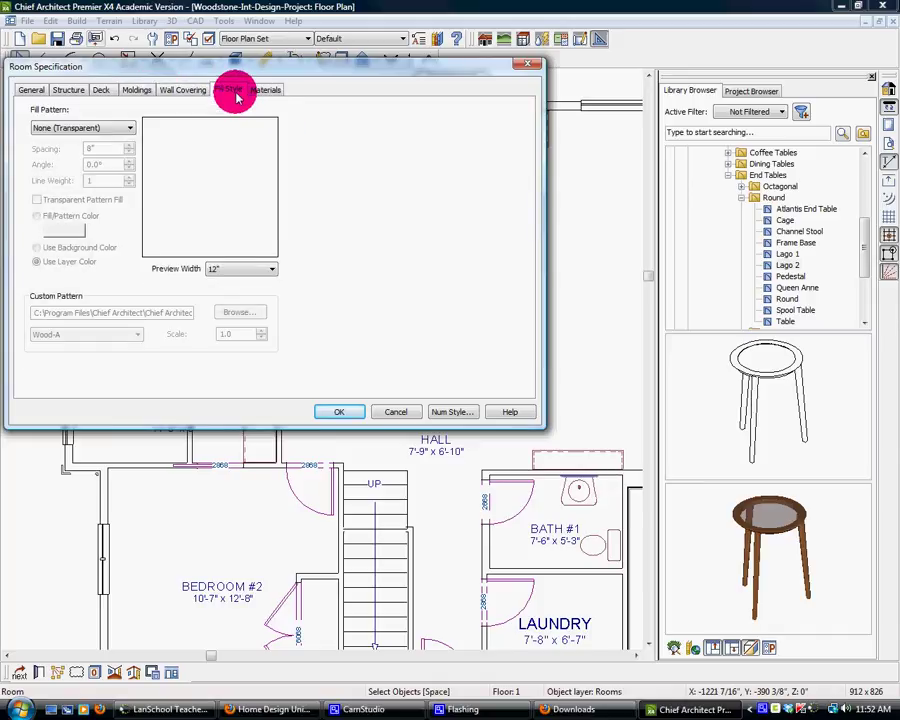
left_click(256, 92)
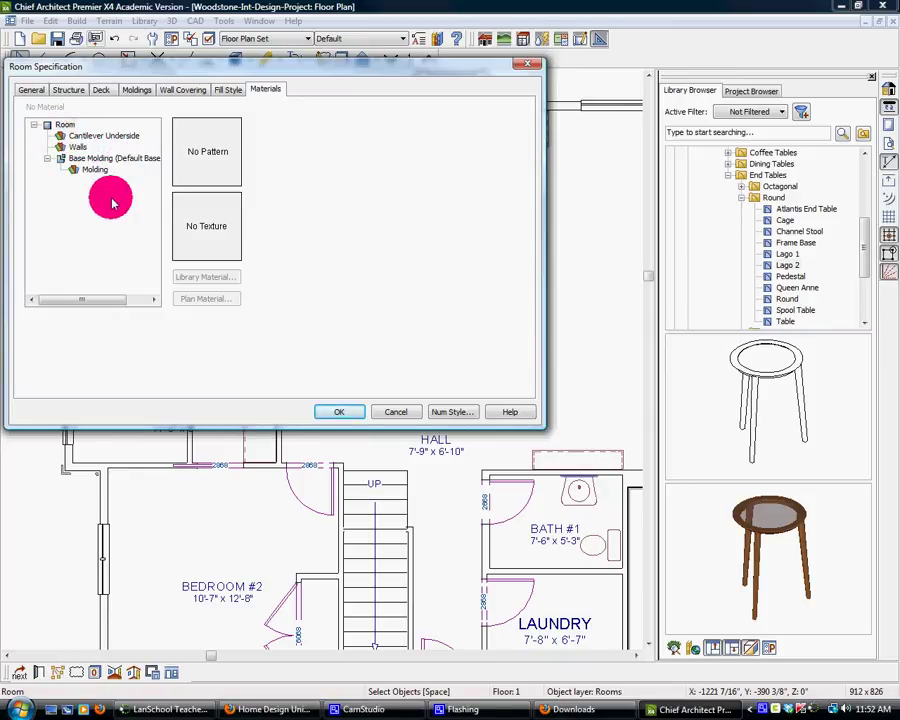
left_click(60, 149)
left_click(206, 281)
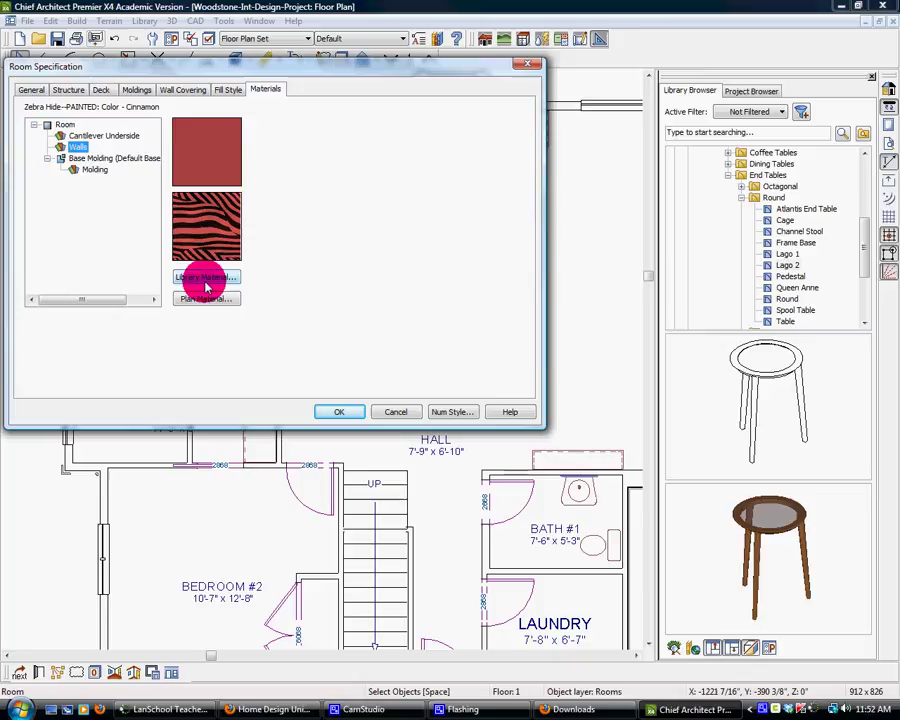
left_click(64, 135)
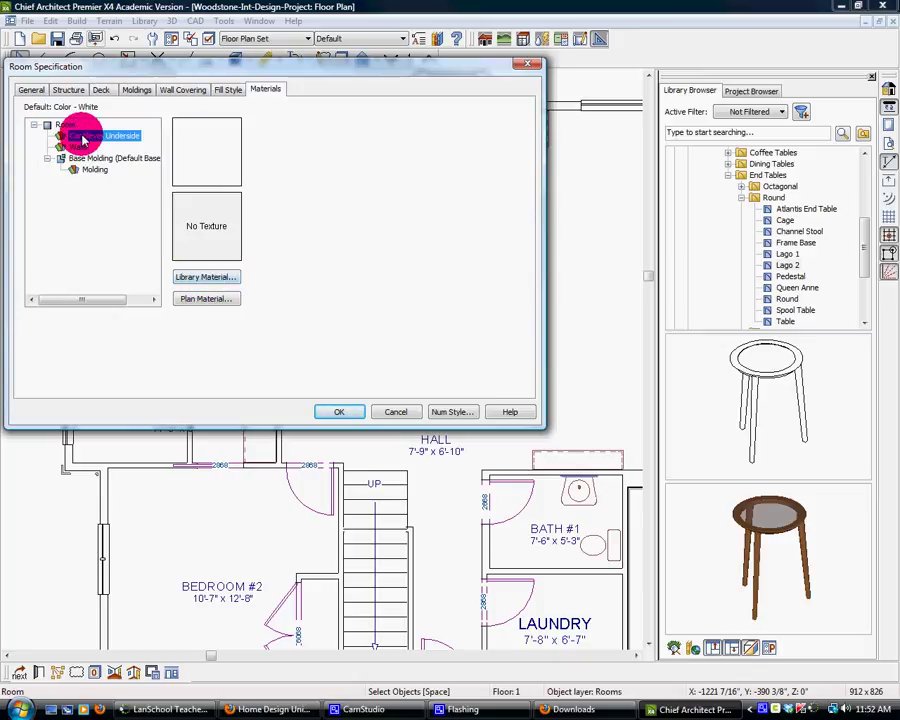
left_click(398, 411)
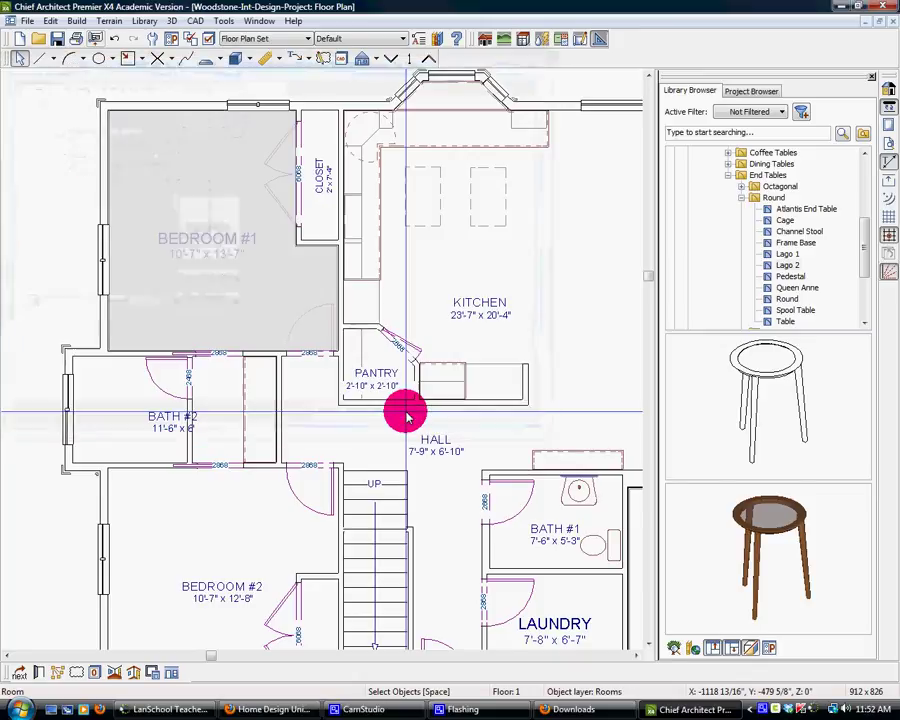
Cancel Bedroom #1's room settings, then show the Camera 2 overview and zoom on the bedroom.
double_click(231, 289)
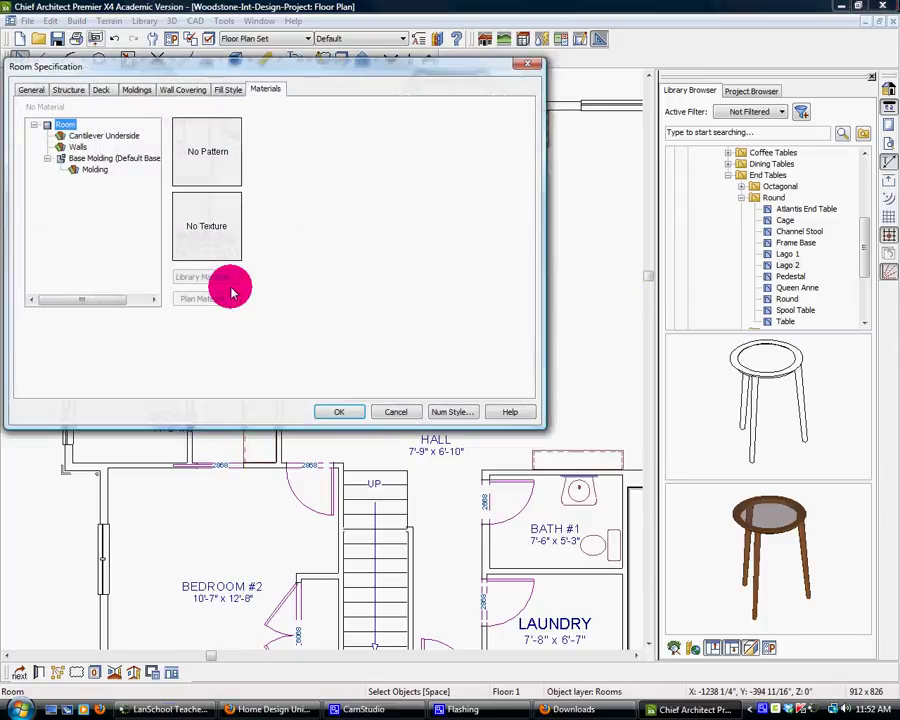
left_click(393, 412)
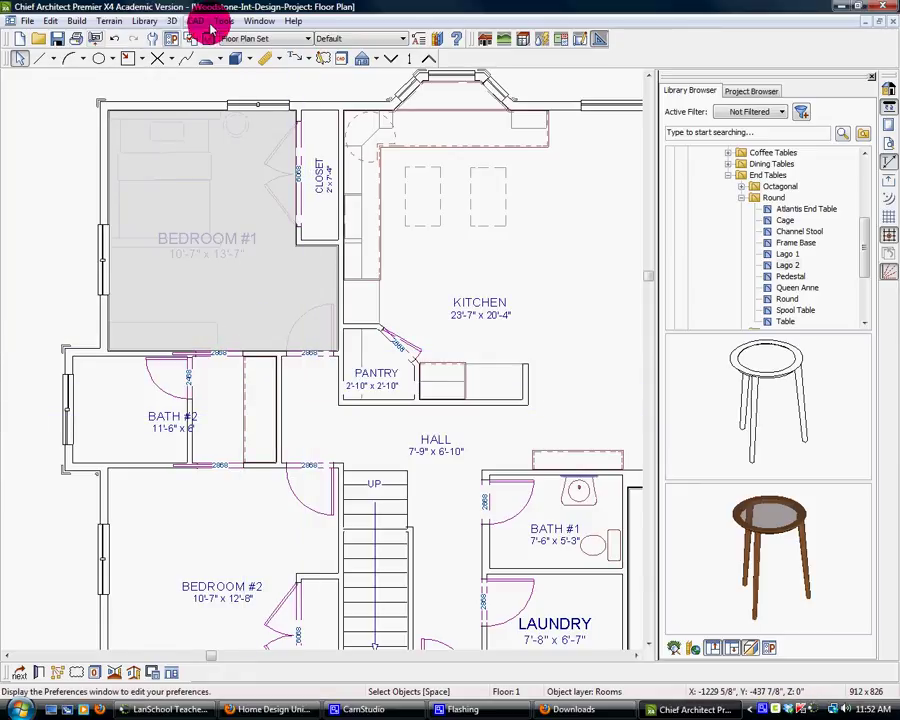
left_click(259, 21)
left_click(325, 331)
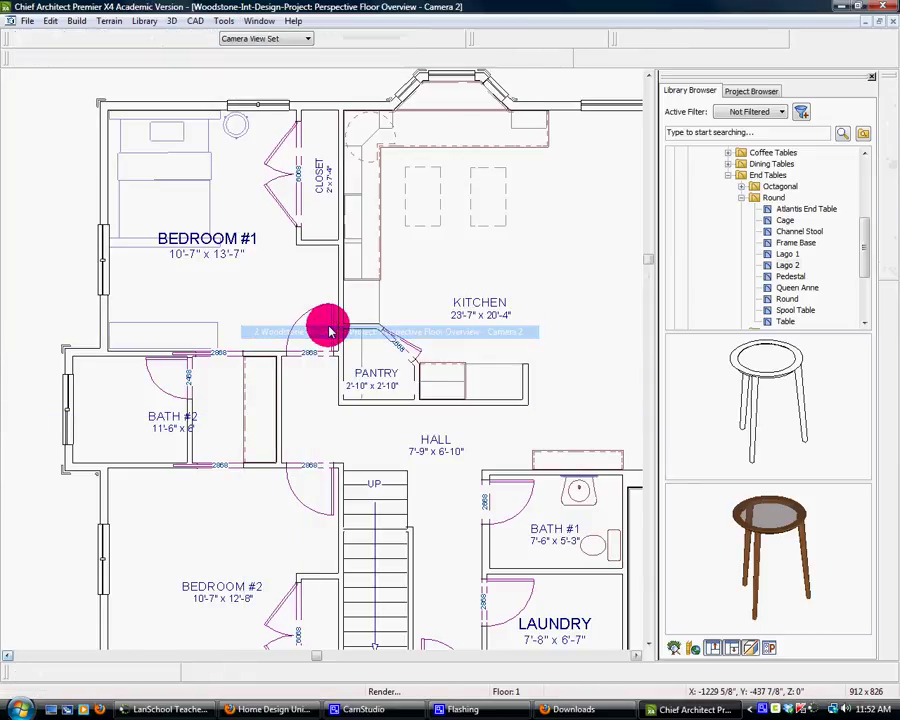
left_click(236, 241)
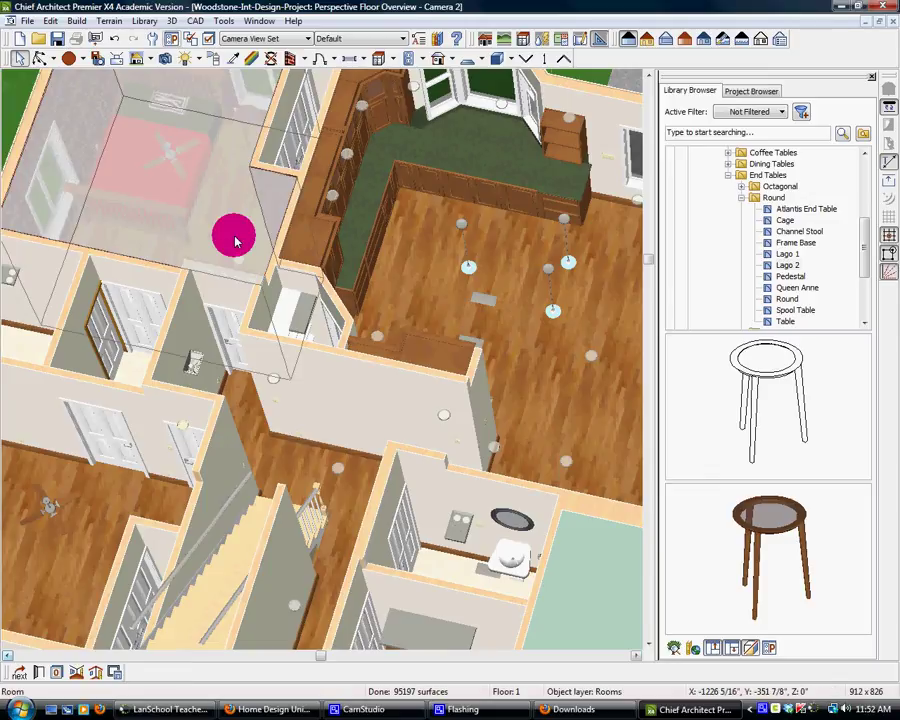
scroll(236, 240, "up", 5)
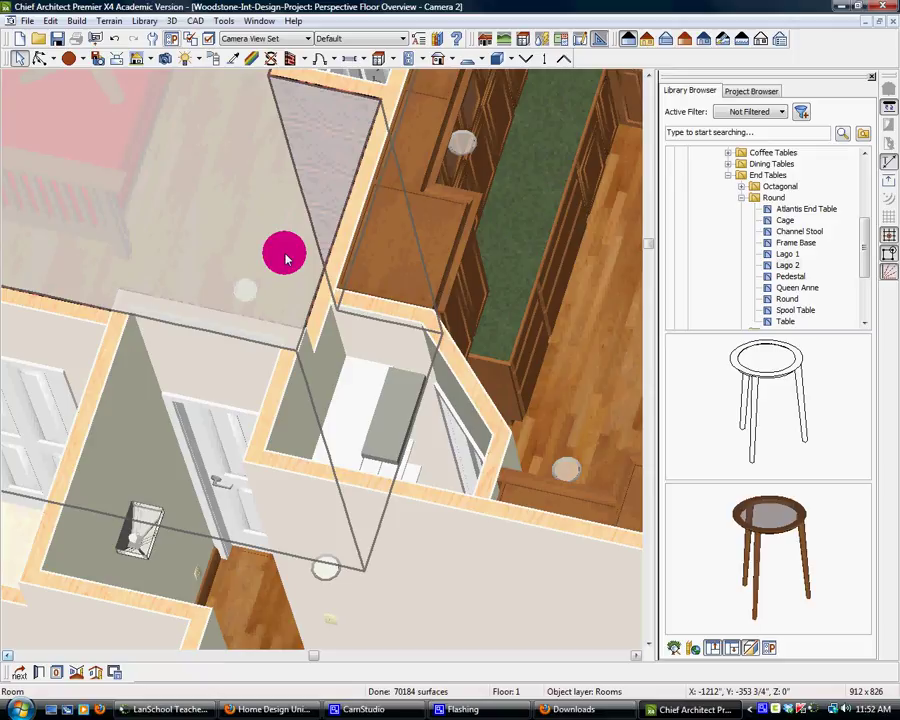
scroll(268, 265, "down", 1)
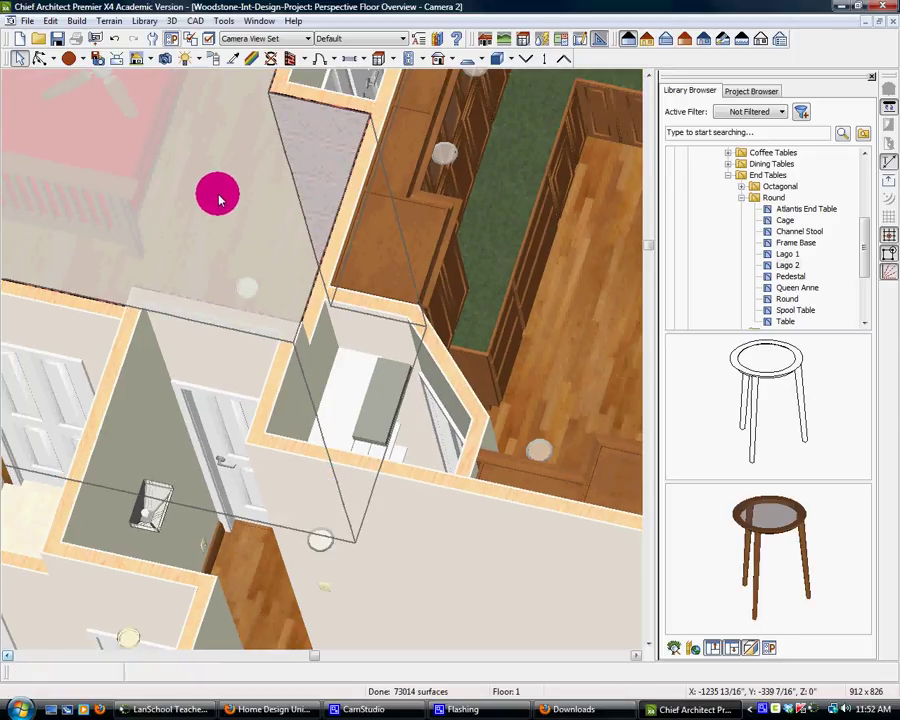
scroll(193, 245, "down", 2)
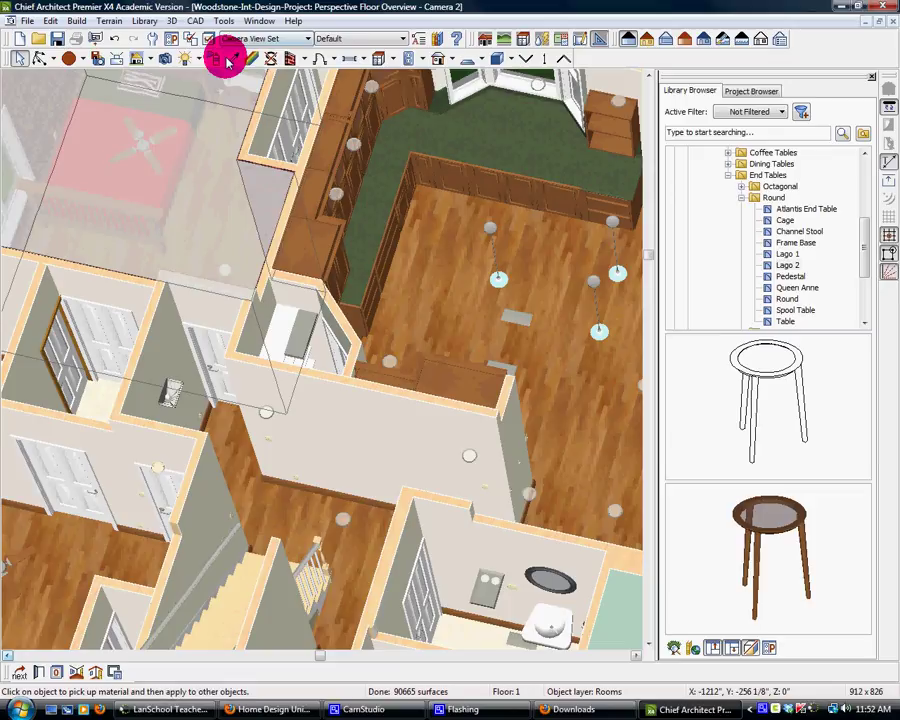
Paint Bedroom #1's floor with Carpet(taupe) from Flooring > Carpet.
left_click(253, 73)
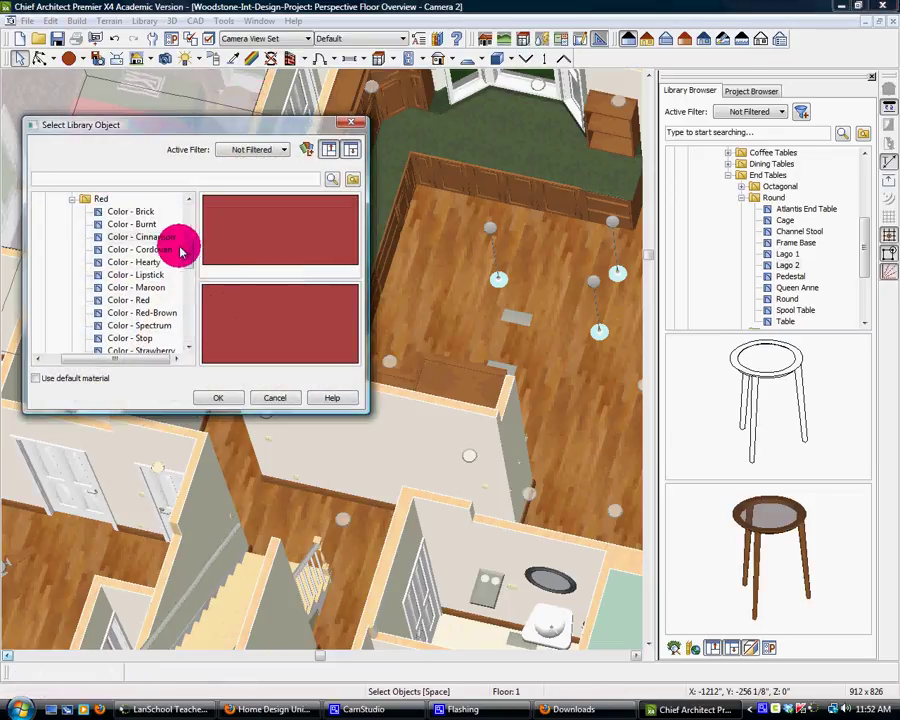
left_click_drag(191, 250, 187, 281)
left_click(44, 262)
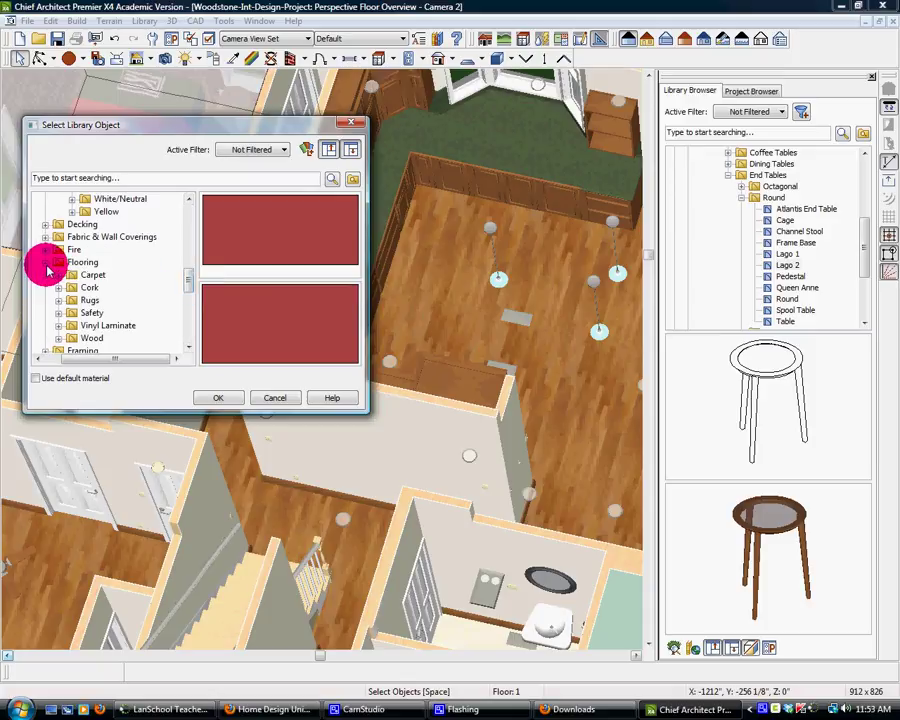
left_click(58, 274)
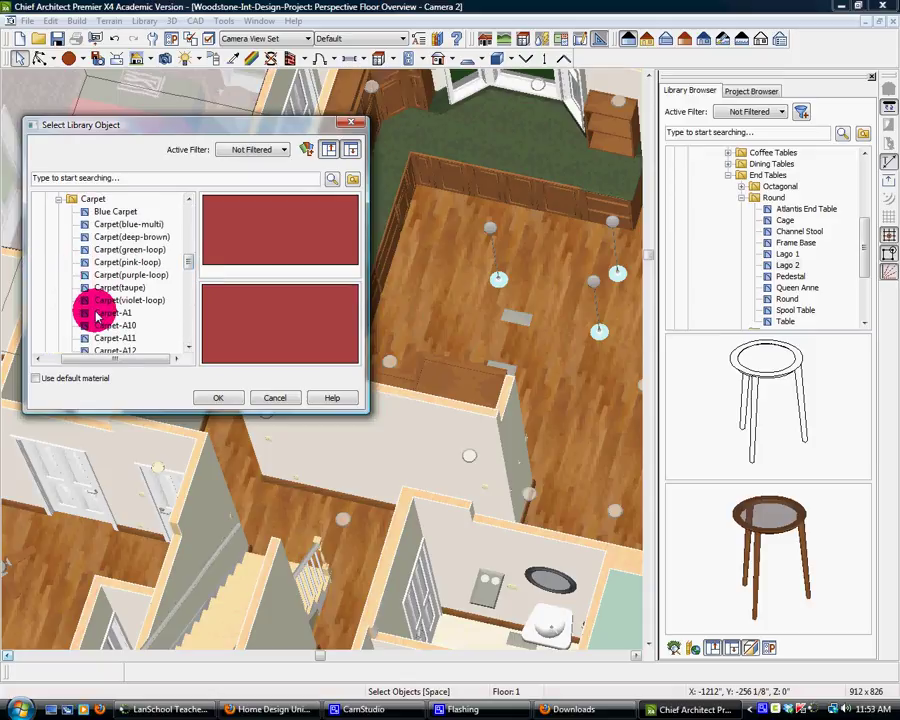
left_click(110, 287)
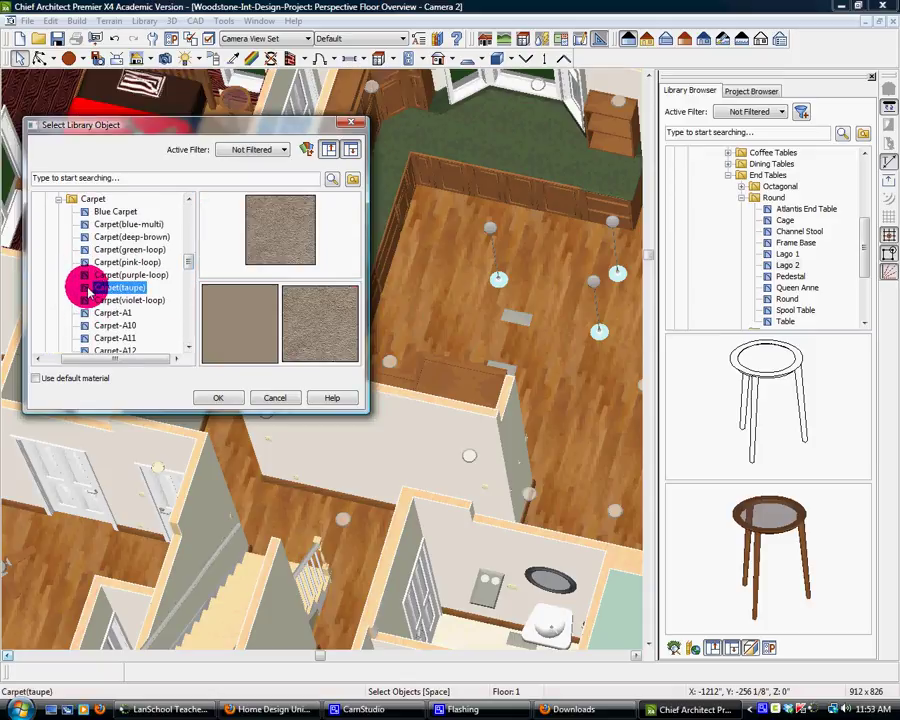
left_click(218, 398)
left_click(220, 195)
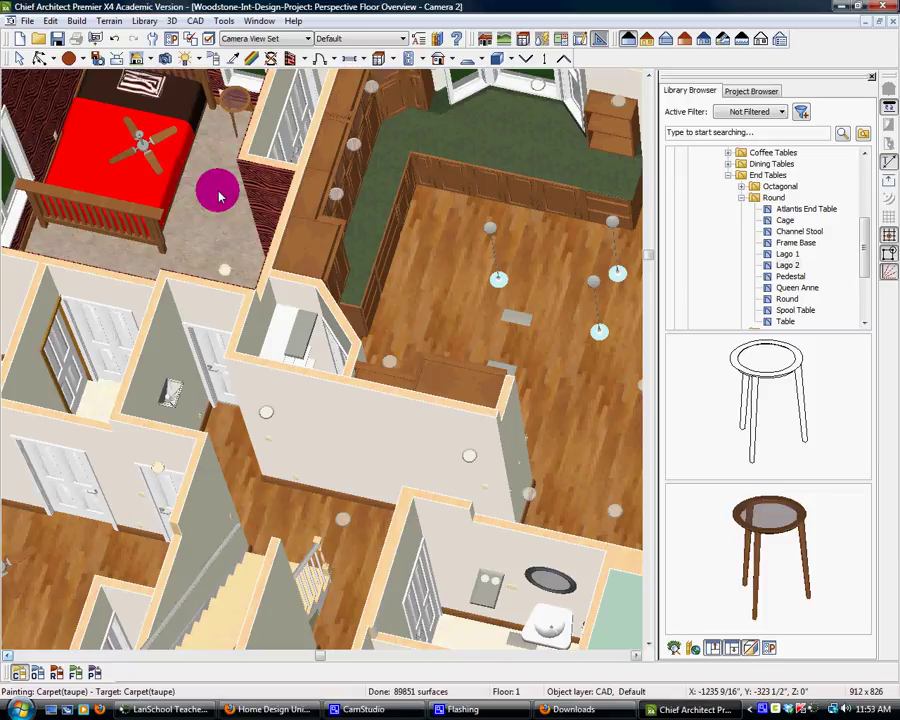
Check Bedroom #1's Wall Covering and Moldings settings, then close Room Specification unchanged.
left_click(18, 58)
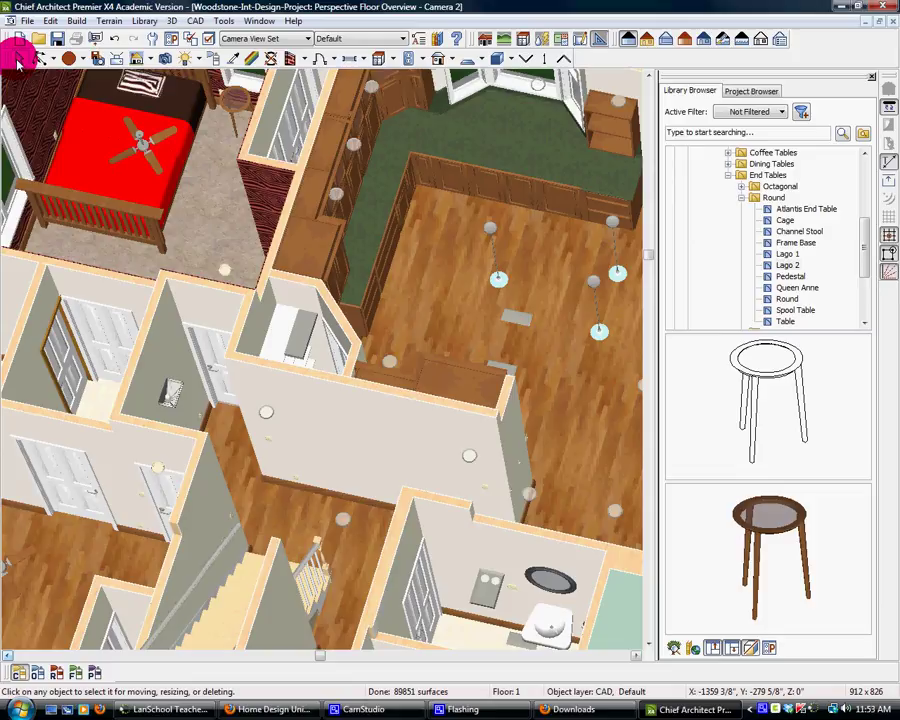
left_click(32, 103)
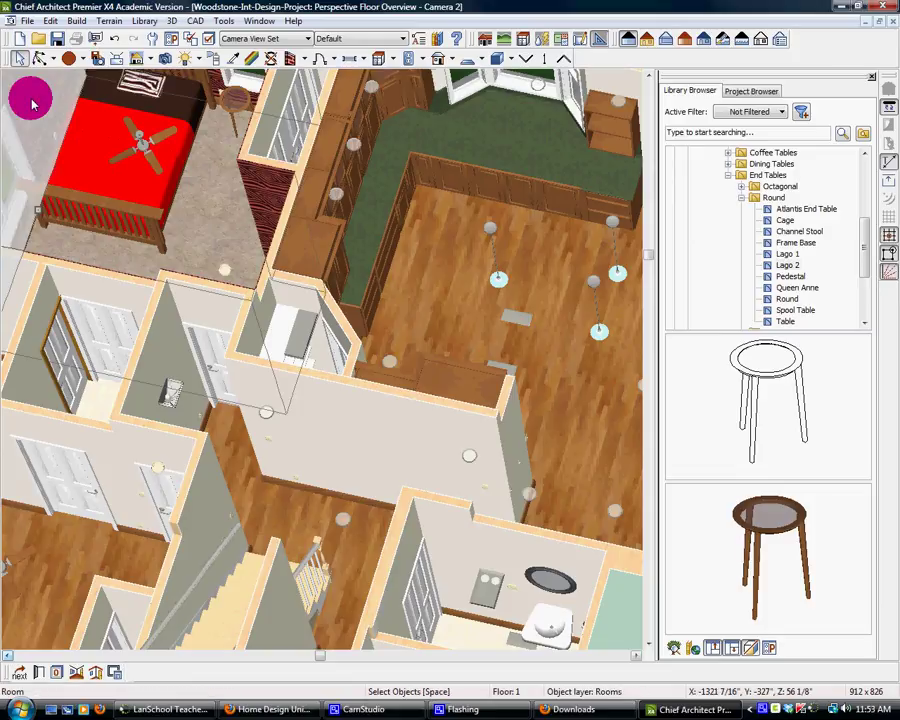
double_click(32, 103)
left_click(182, 90)
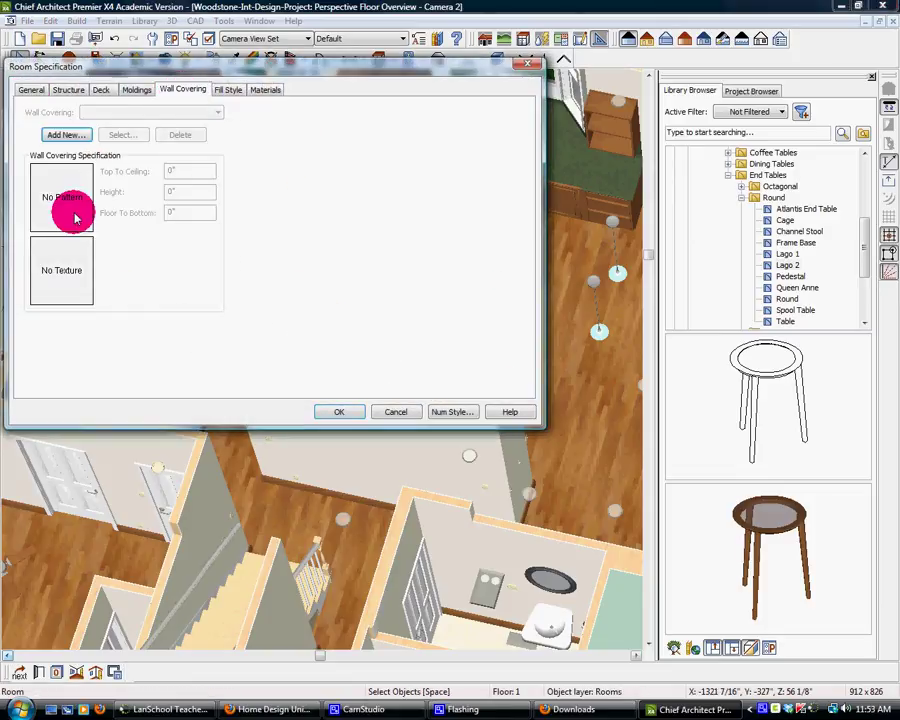
left_click(128, 89)
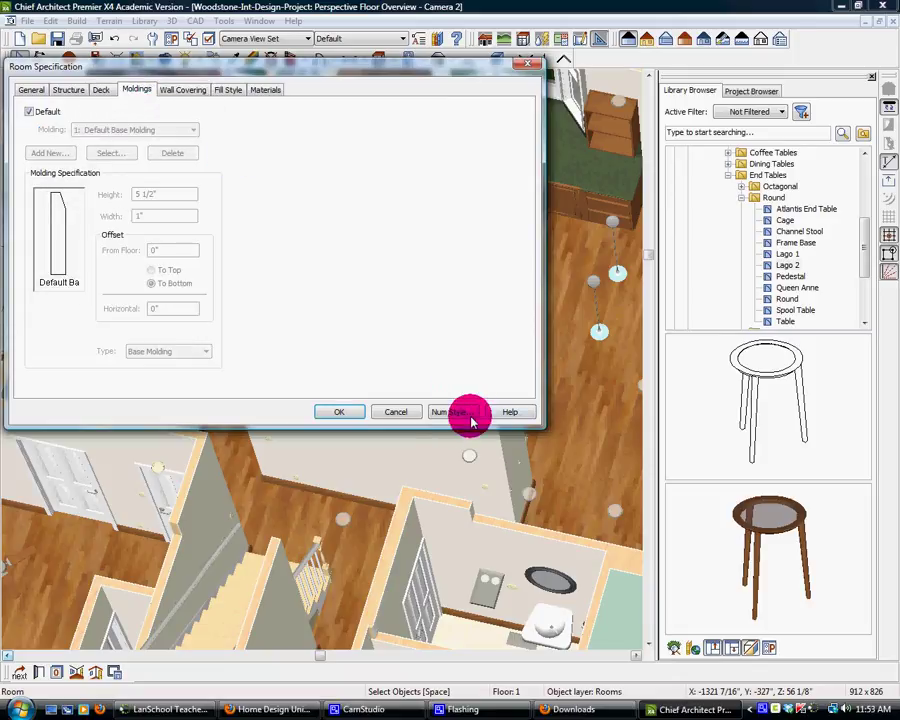
left_click(396, 412)
Switch to the floor plan, review the room's wall covering again, and cancel everything.
left_click(259, 20)
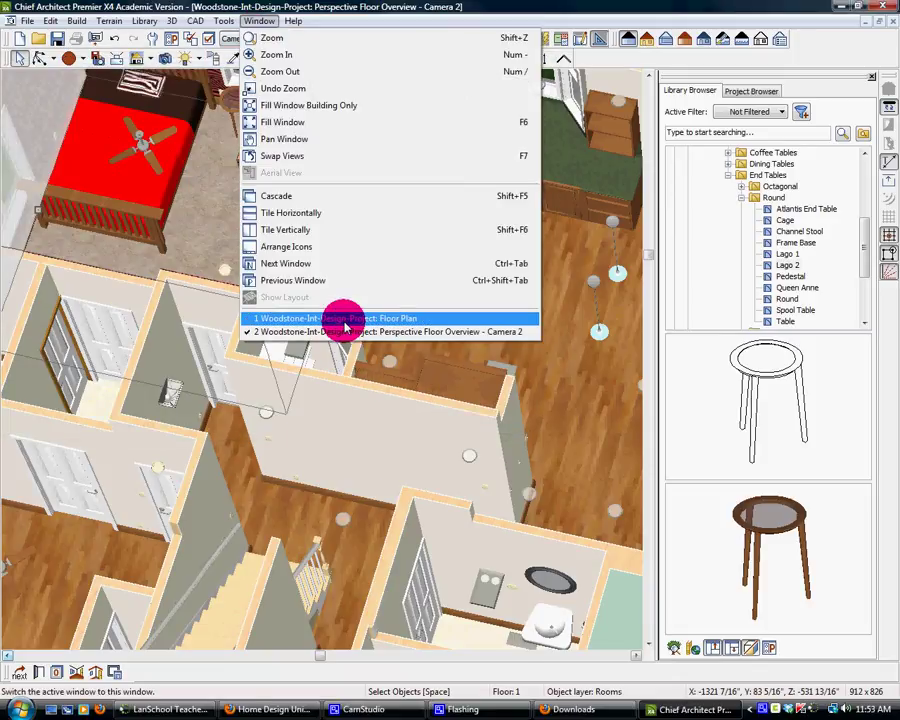
left_click(345, 320)
left_click(175, 180)
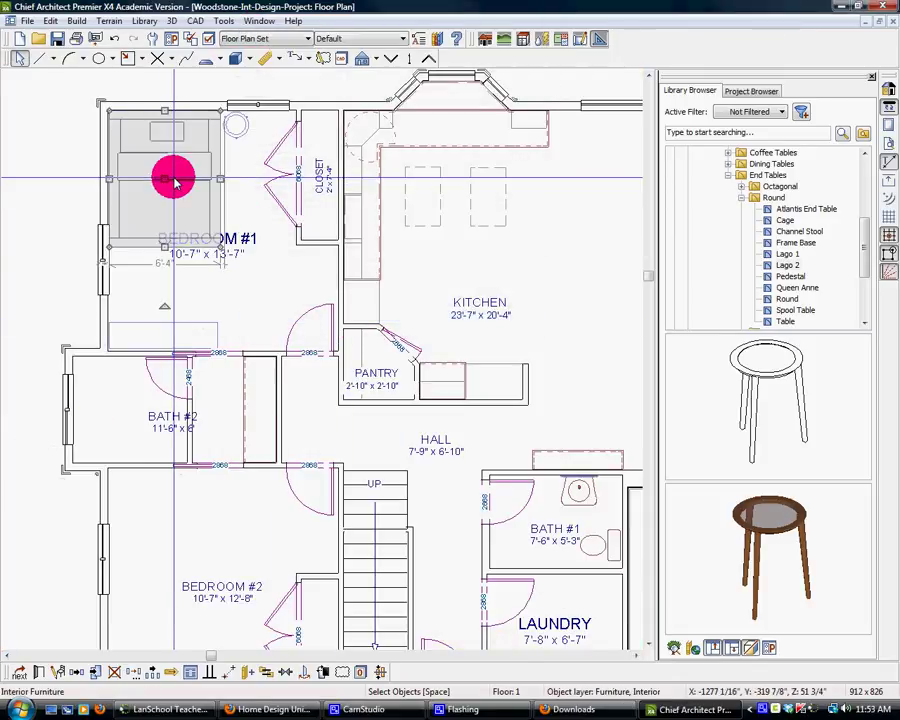
double_click(236, 270)
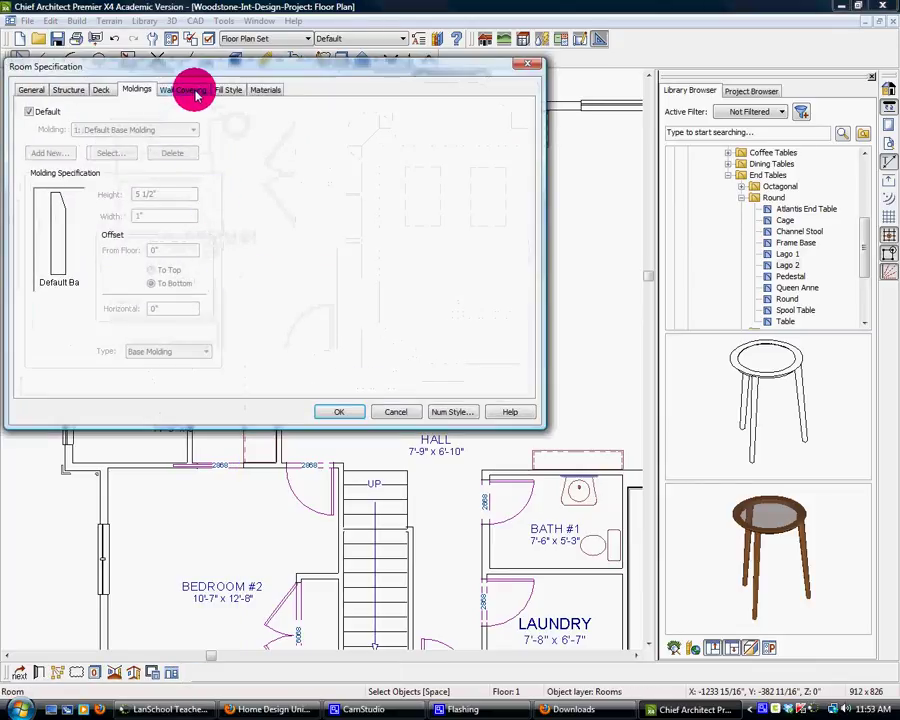
left_click(196, 94)
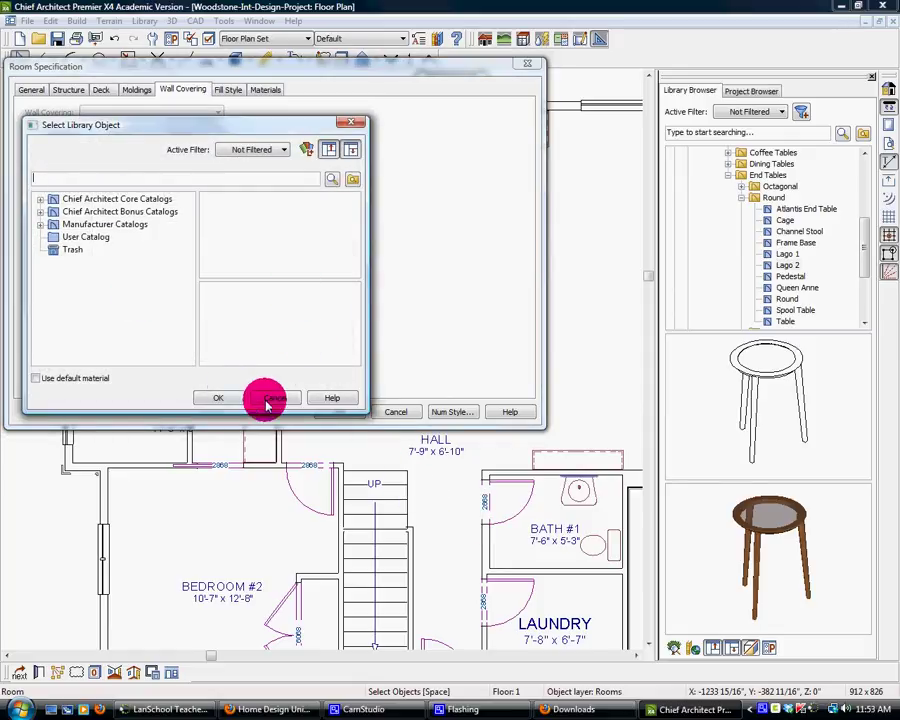
left_click(265, 399)
left_click(395, 412)
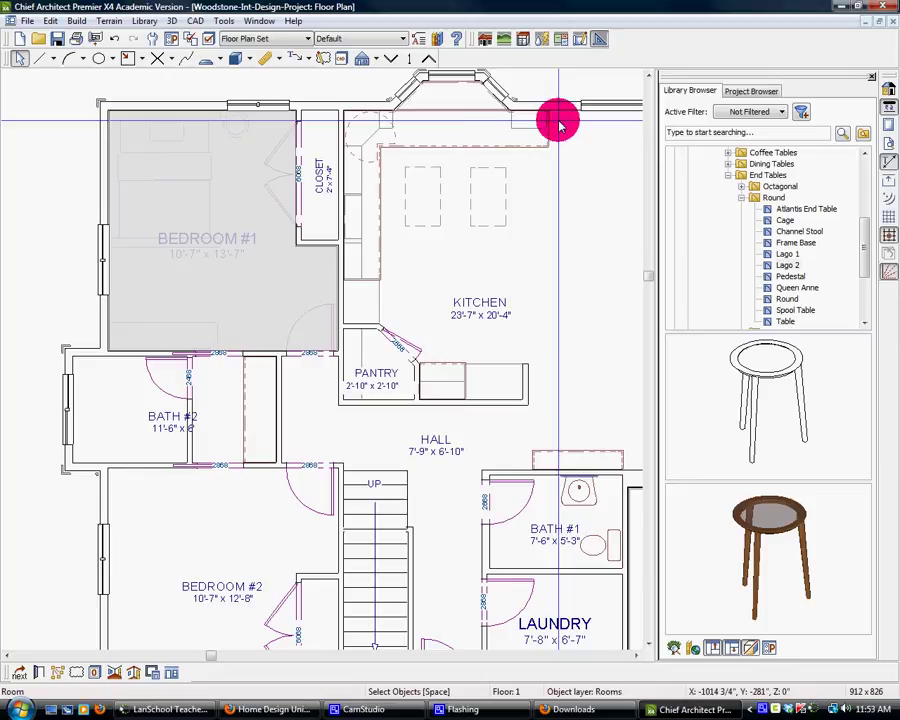
Save the plan as Woodstone-Int-Design-Project, choosing the network home folder as the location.
left_click(25, 20)
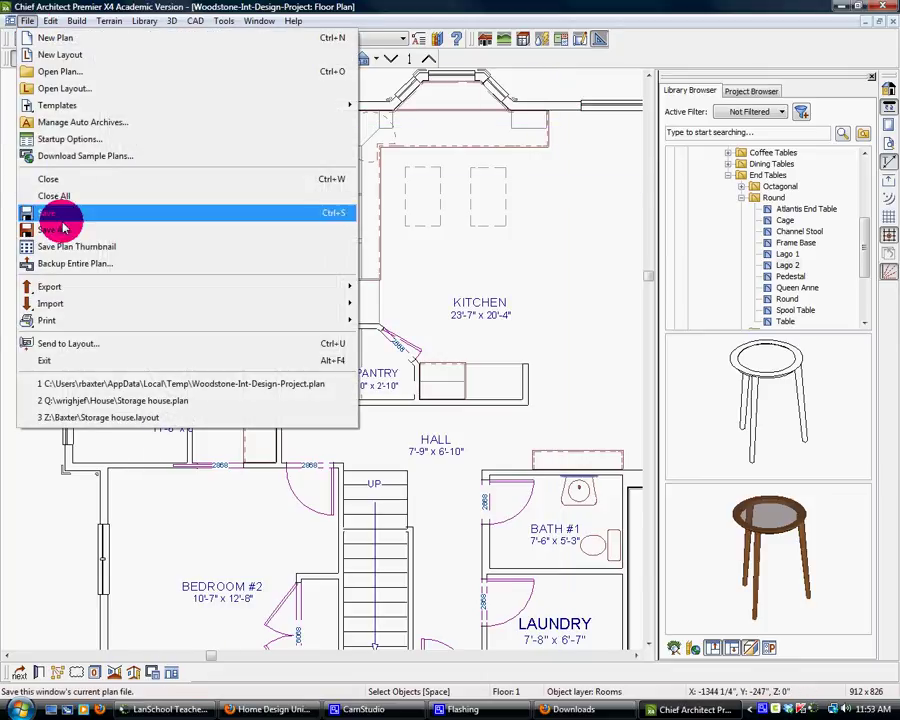
left_click(62, 226)
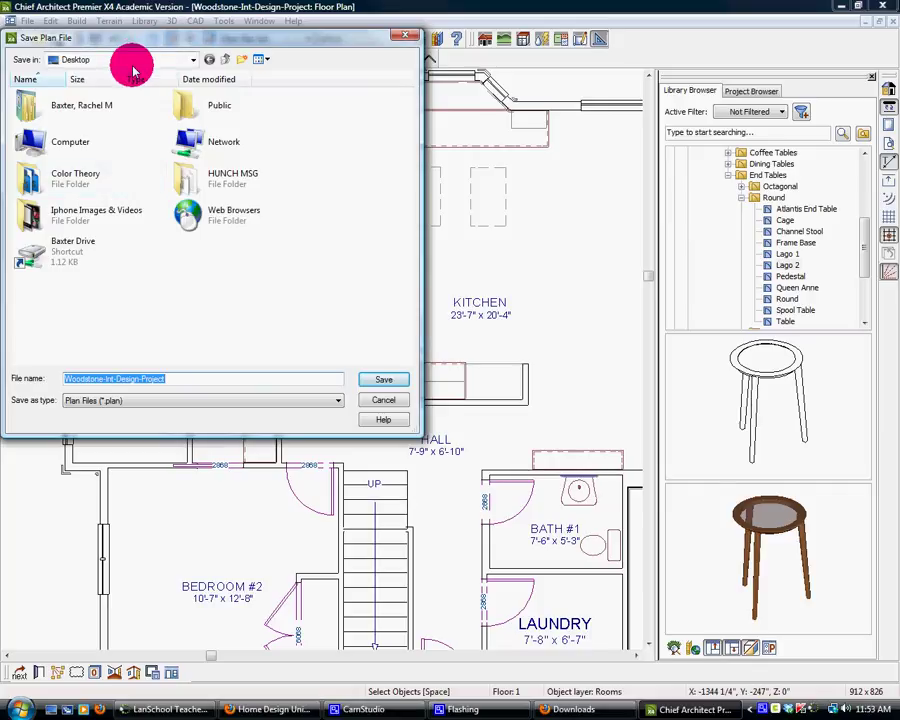
left_click(193, 60)
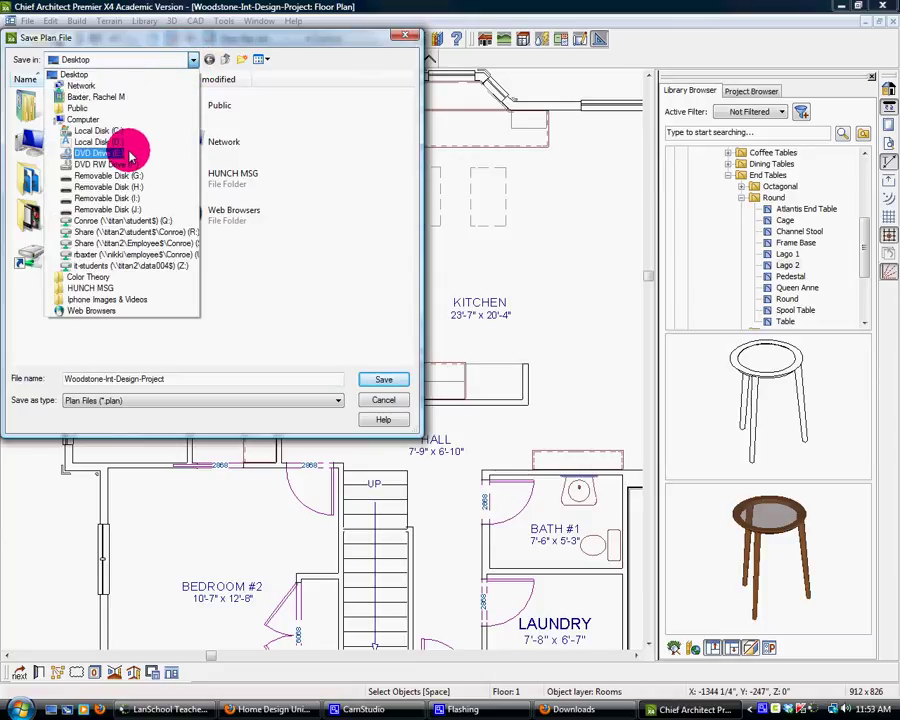
left_click(129, 254)
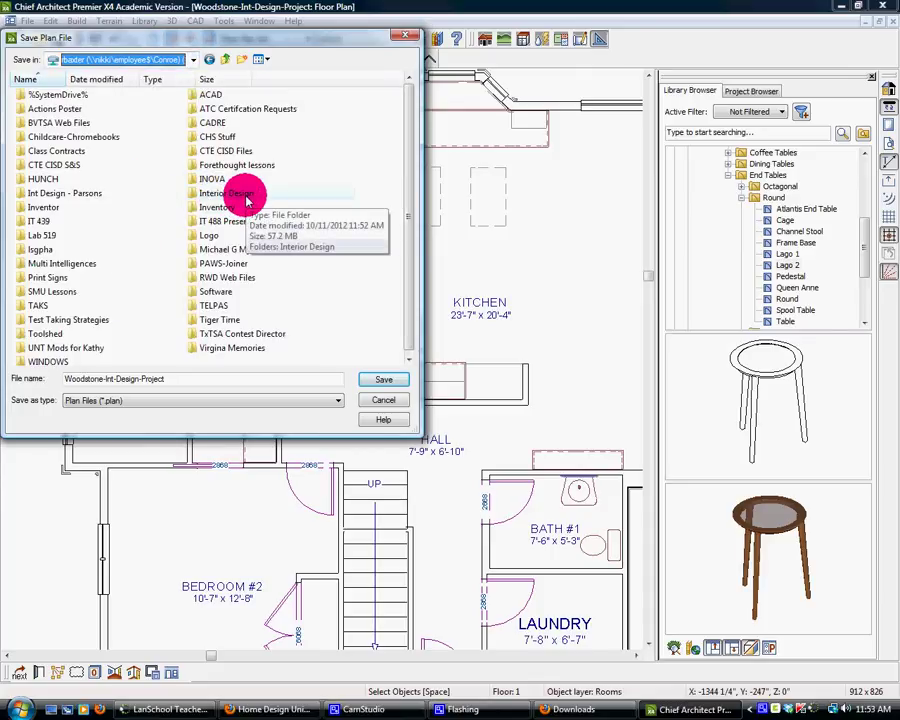
left_click(392, 385)
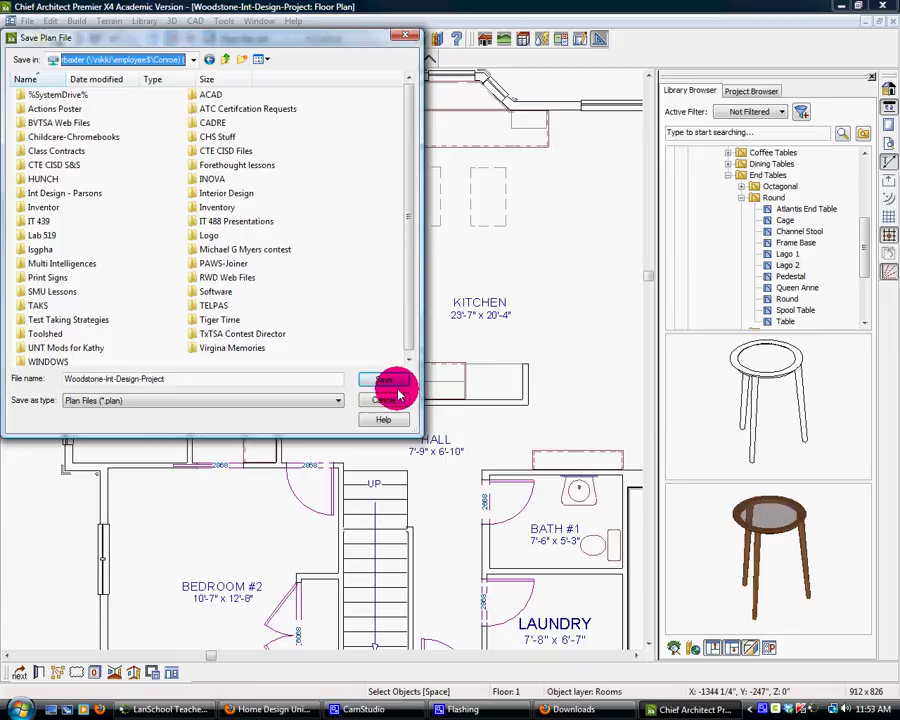